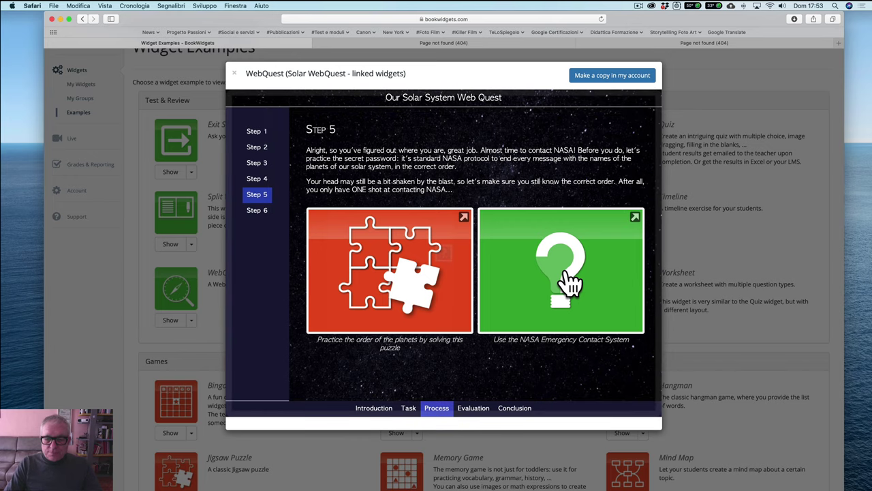
Open the NASA Emergency Contact System quiz, step through to question 5 with Green as the planet color, and return to Step 5.
left_click(565, 276)
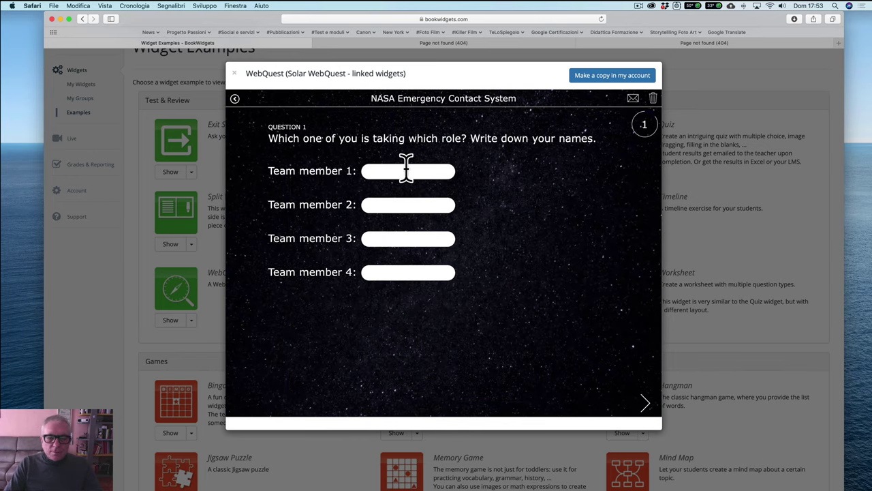
left_click(406, 170)
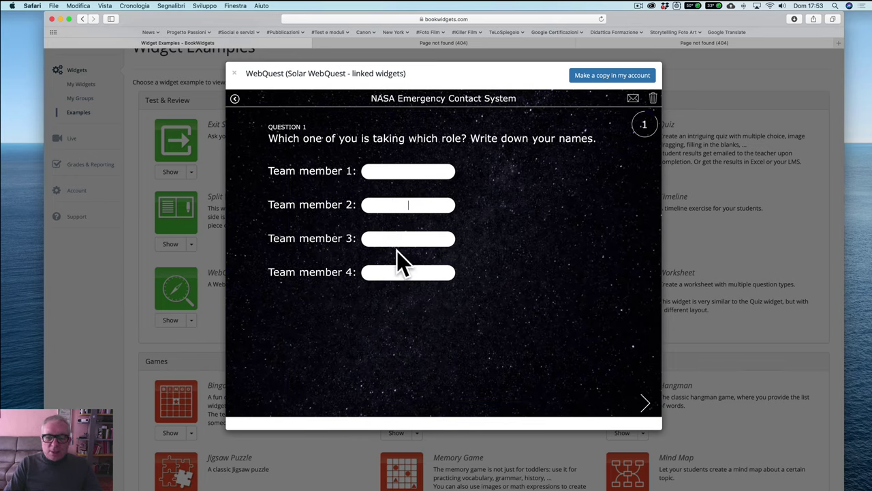
left_click(645, 404)
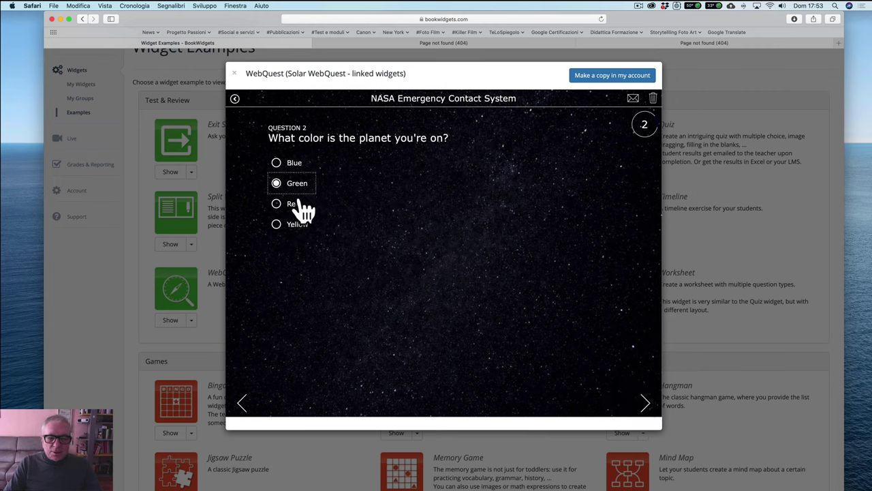
left_click(645, 406)
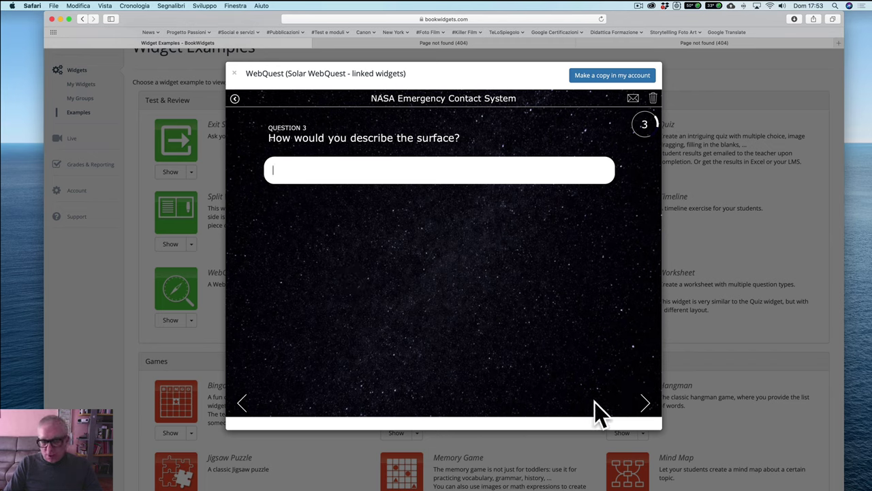
left_click(649, 411)
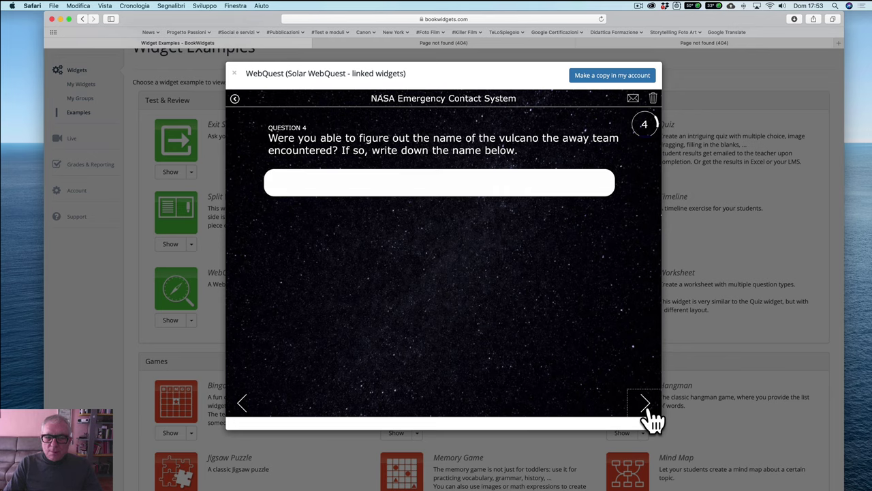
left_click(649, 413)
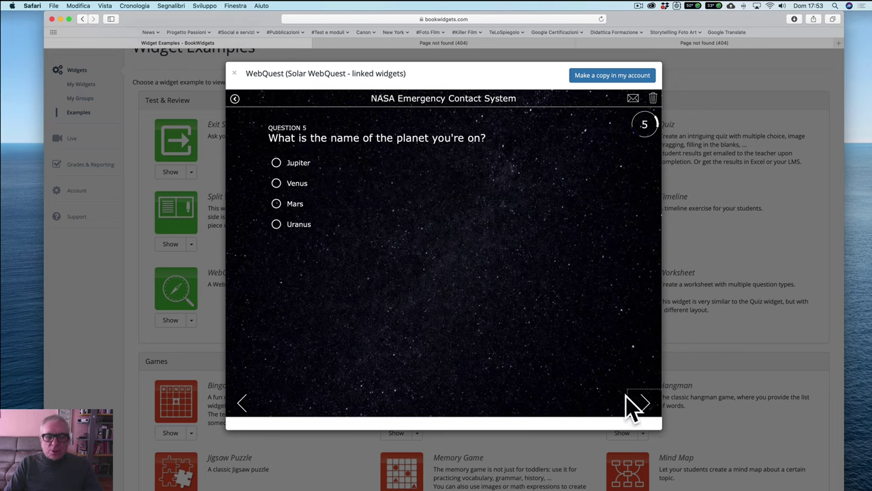
left_click(236, 100)
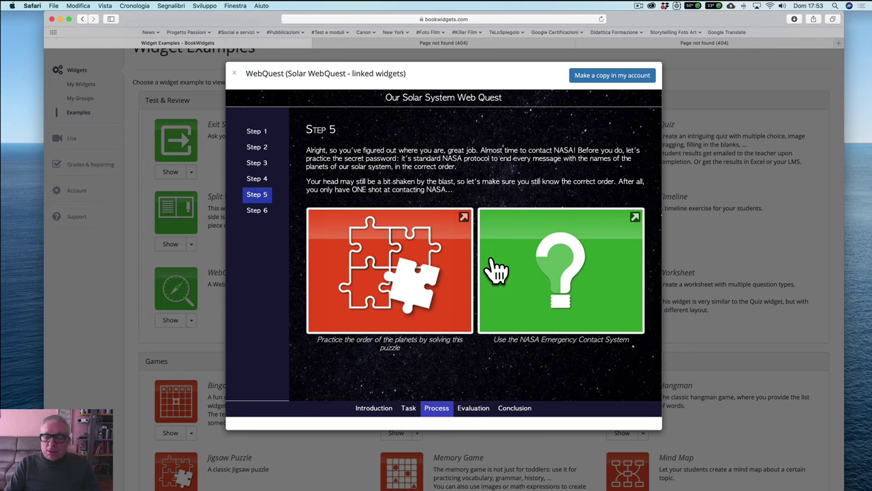
Open the planets jigsaw puzzle, separate the title, NASA logo and black pieces from the pile, and return to the WebQuest.
left_click(407, 273)
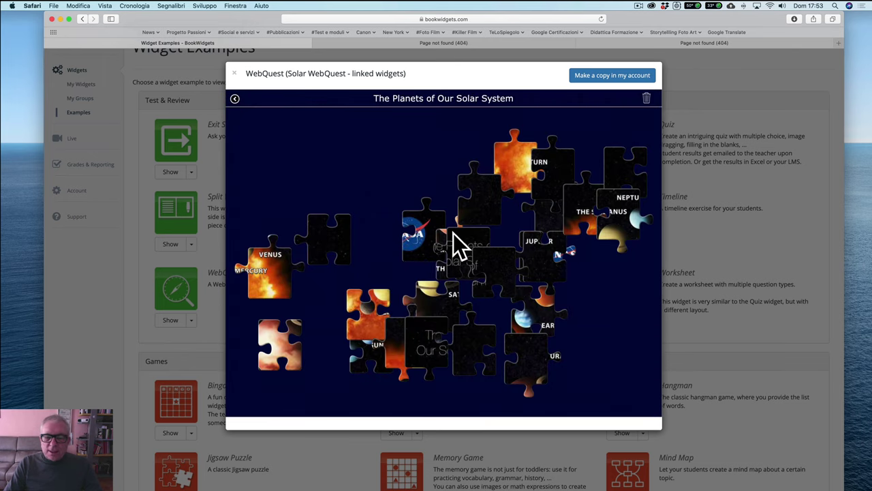
left_click_drag(453, 234, 389, 183)
left_click_drag(404, 237, 342, 267)
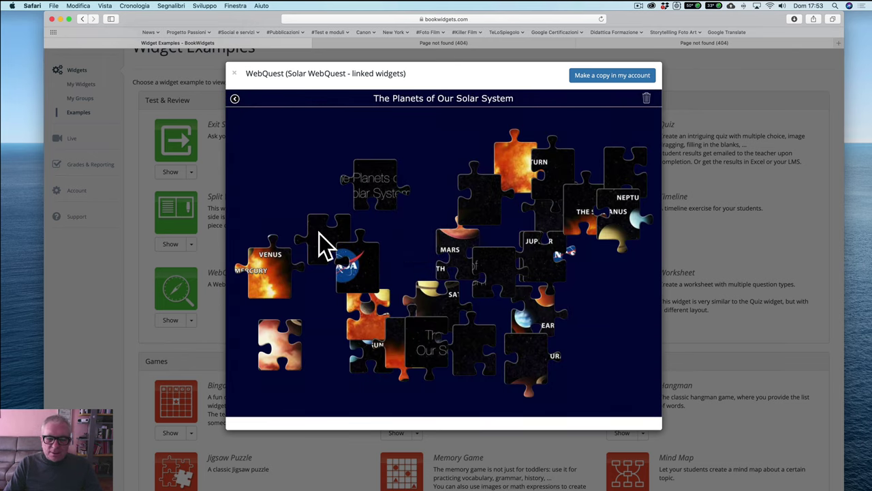
left_click_drag(466, 205, 385, 253)
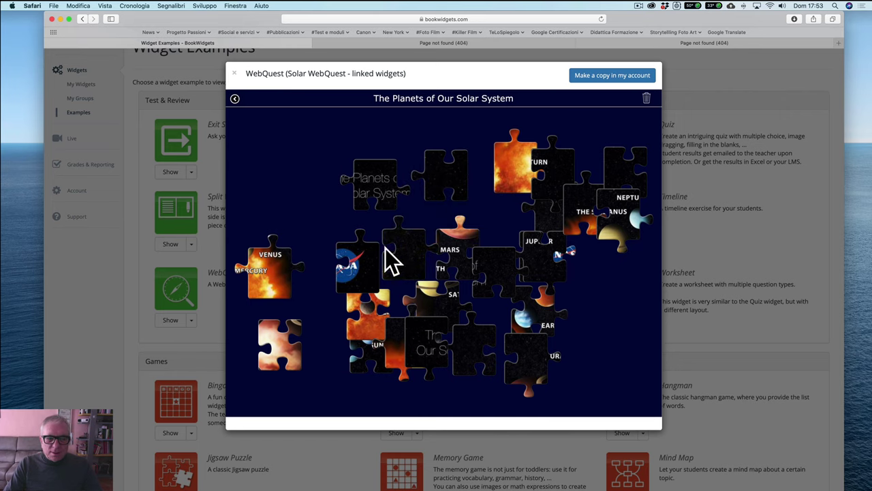
left_click(234, 99)
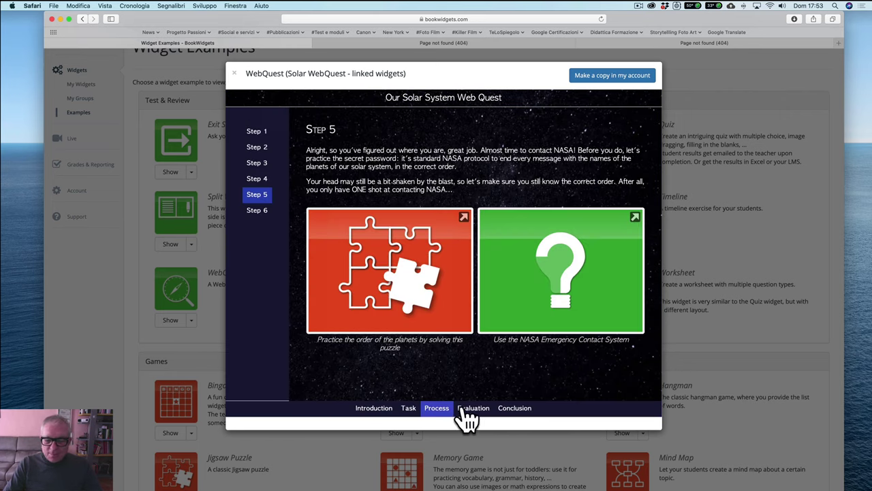
Review the WebQuest's Evaluation rubric and the student survey linked in its Conclusion, and close the example.
left_click(470, 409)
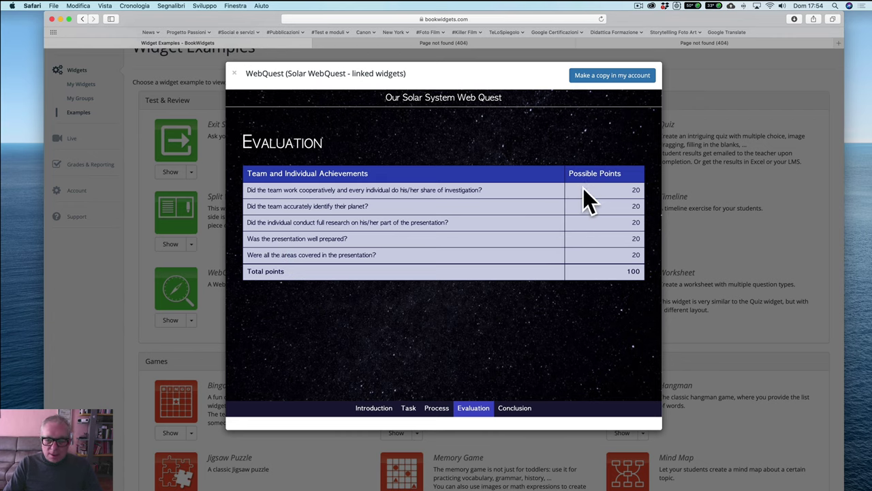
left_click(521, 412)
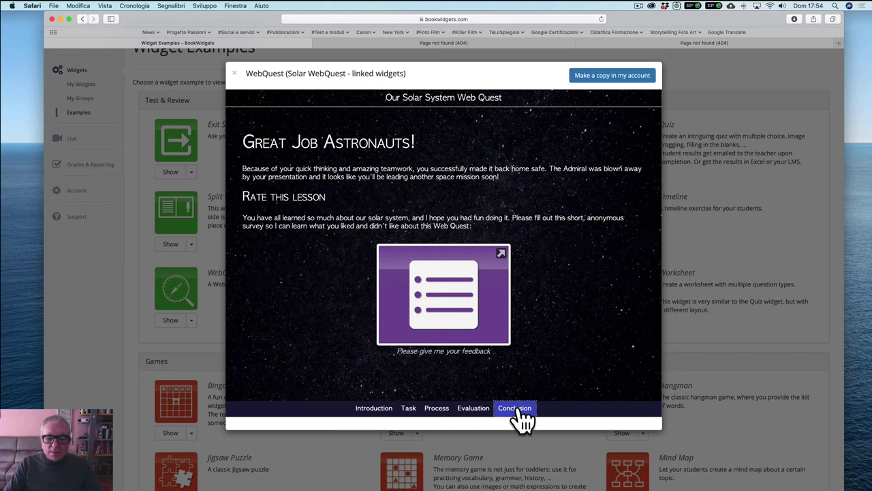
left_click(465, 304)
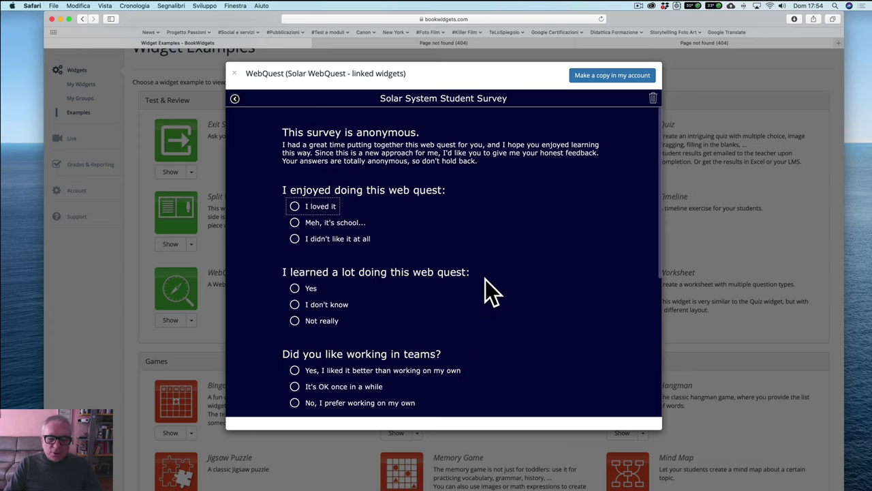
scroll(486, 279, "down", 8)
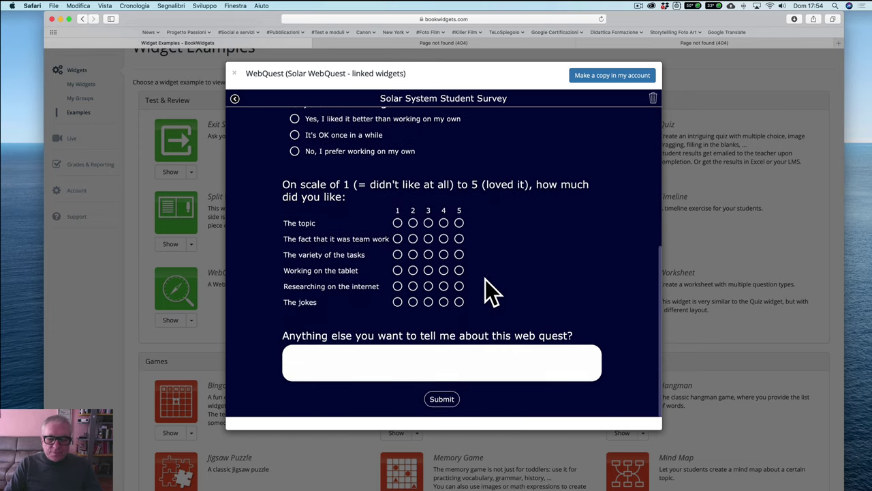
scroll(485, 279, "up", 8)
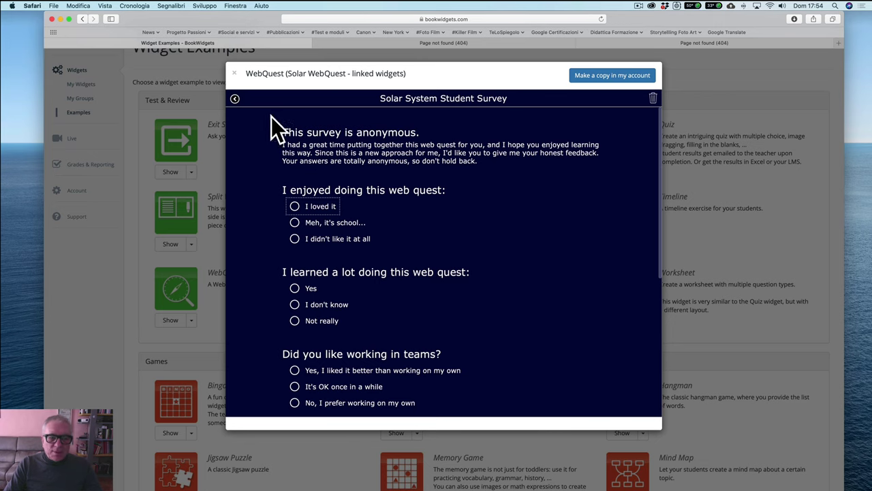
left_click(235, 100)
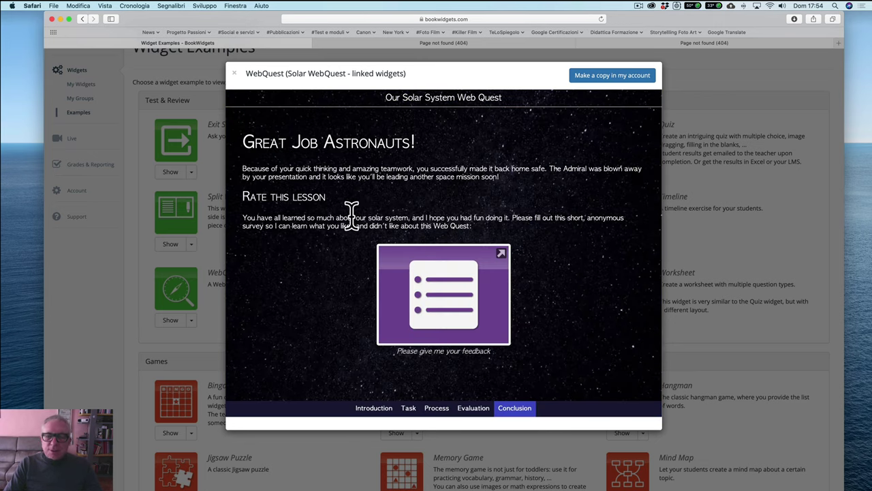
left_click(235, 74)
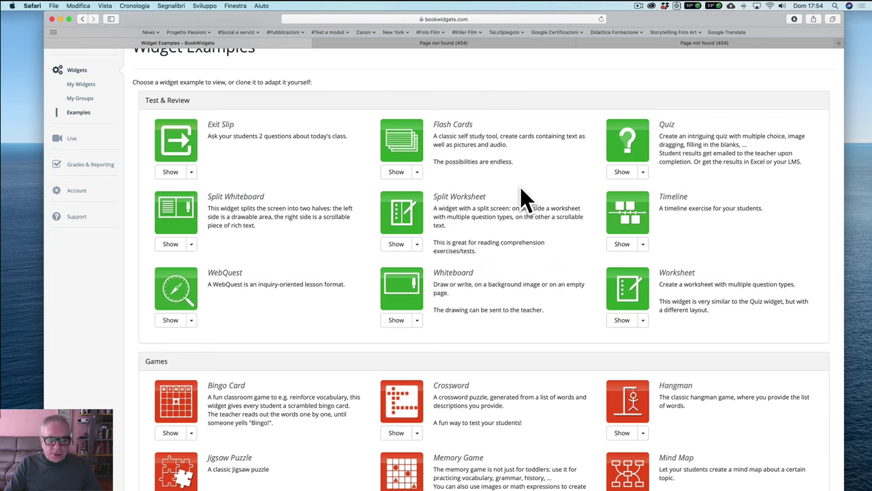
Open the European Capitals crossword example and move the Across and Down clue lists inward over the grid.
scroll(497, 218, "down", 5)
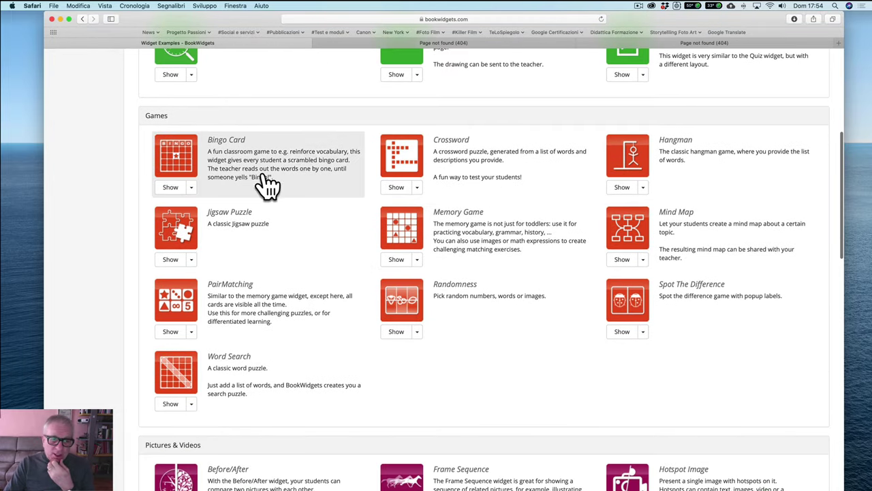
left_click(417, 188)
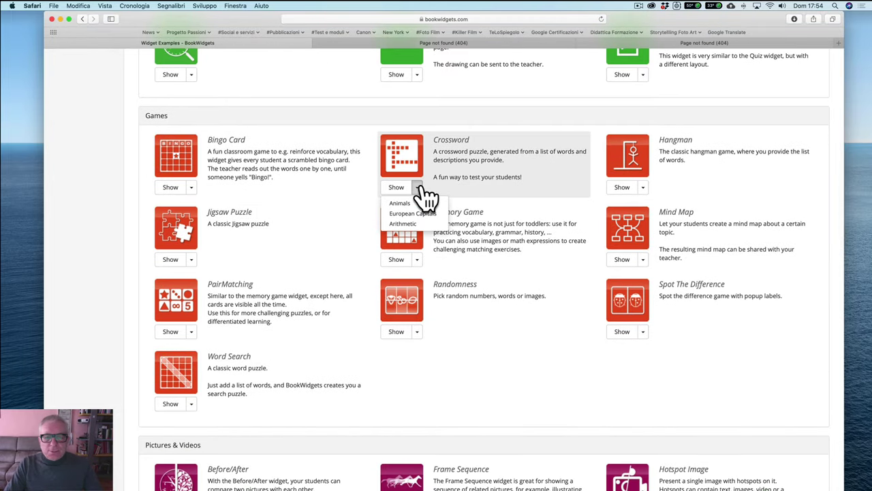
left_click(415, 213)
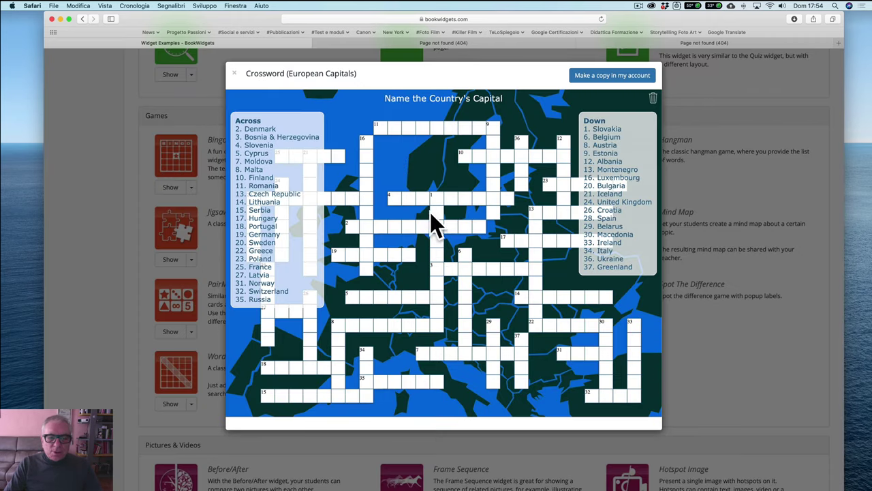
left_click_drag(278, 119, 303, 116)
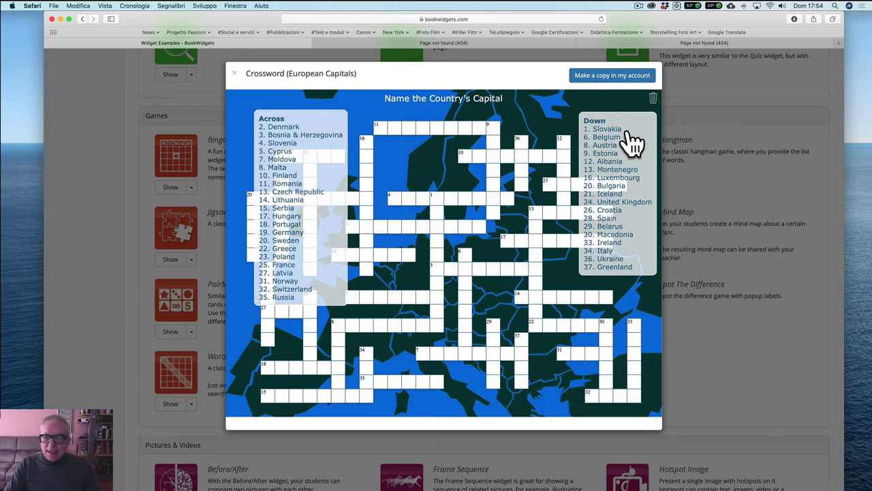
left_click_drag(632, 121, 564, 113)
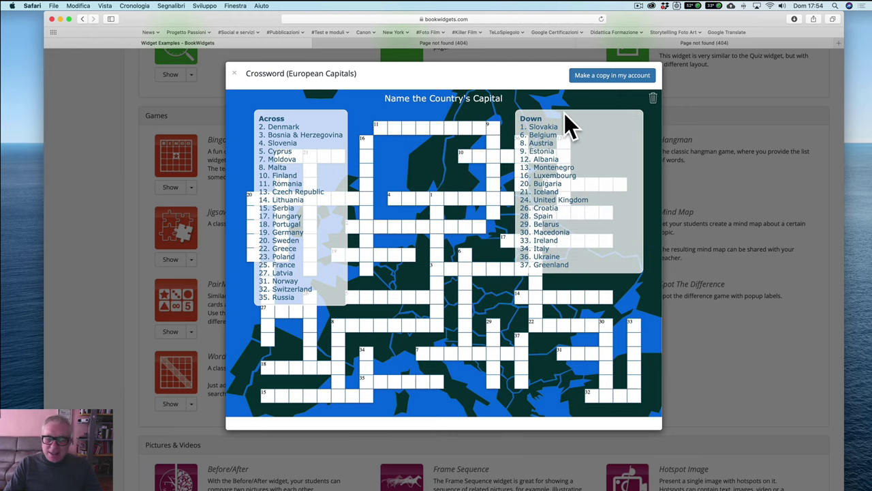
Try selecting 4 Across and several intersecting cells in the crossword grid, and close the example.
left_click(446, 201)
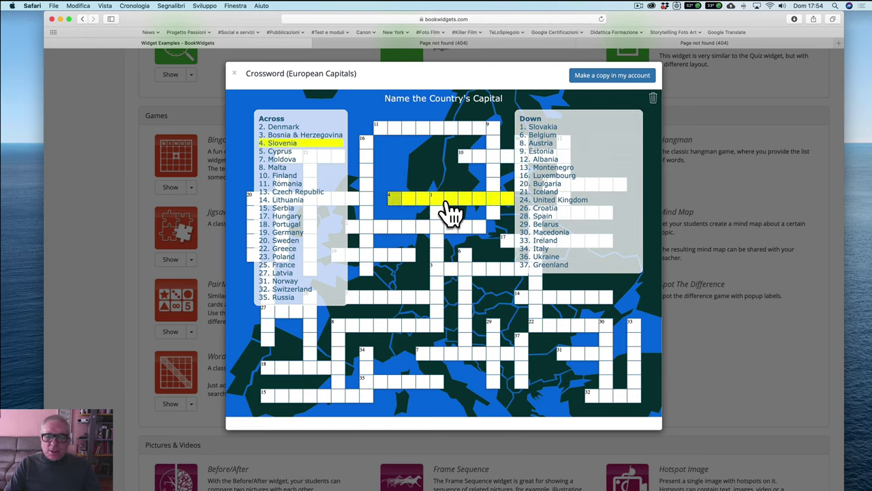
left_click(442, 130)
left_click(439, 269)
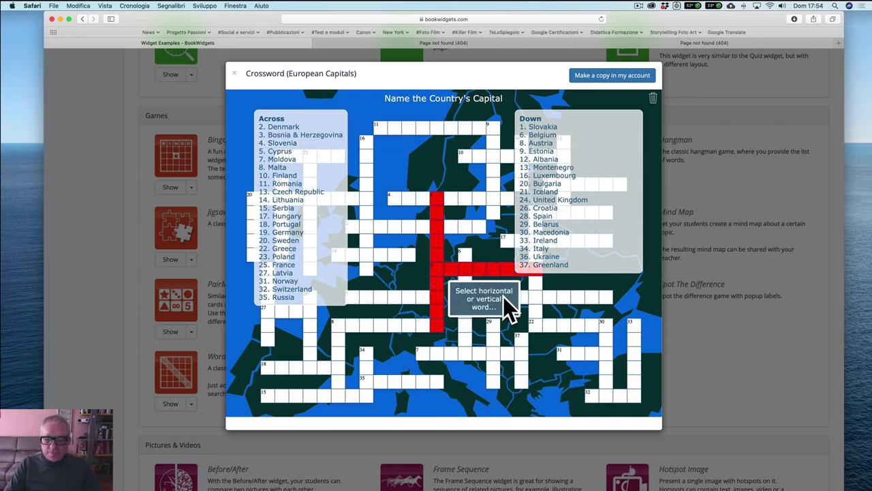
left_click(536, 298)
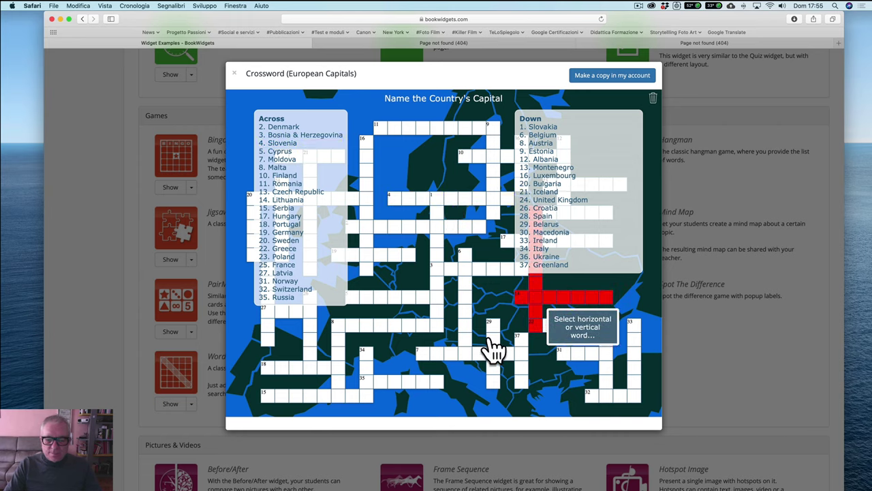
left_click(462, 355)
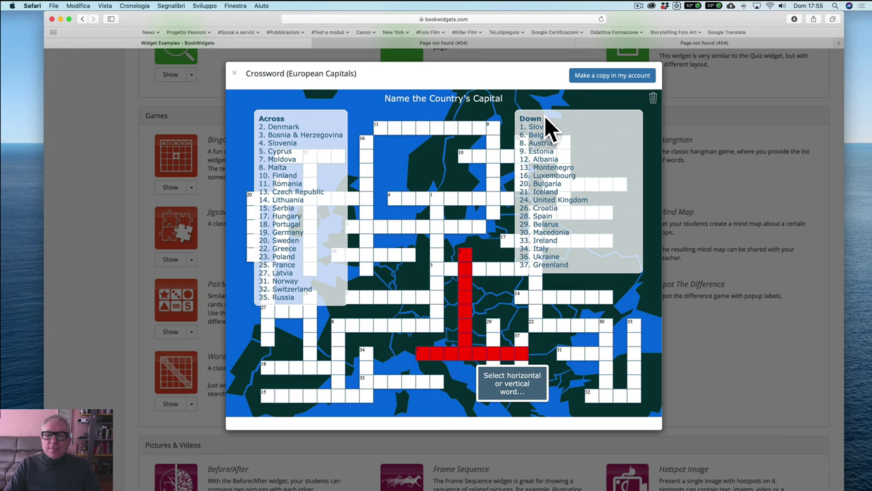
left_click(233, 73)
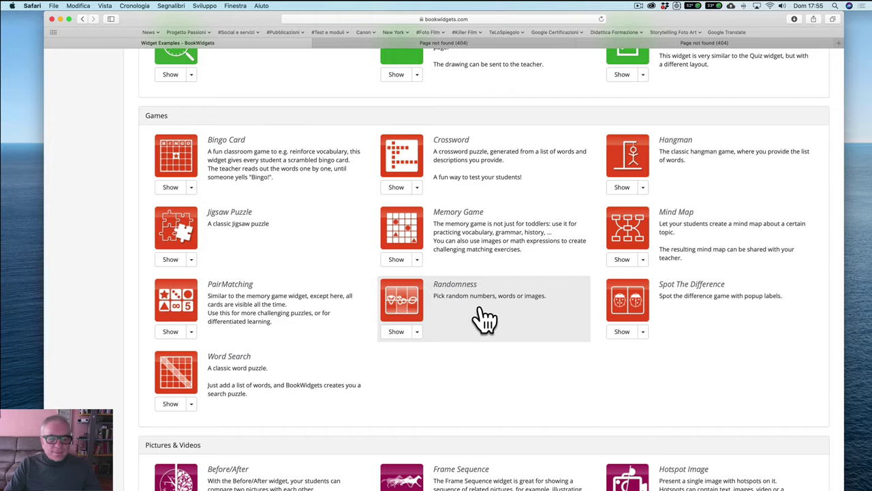
Open the Colosseum DAE model example of the 3D widget under Pictures & Videos.
scroll(481, 305, "down", 5)
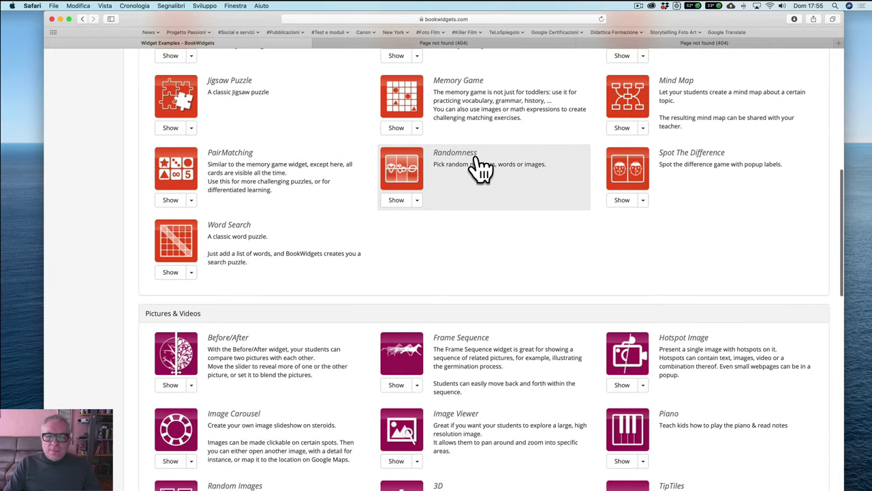
scroll(449, 194, "down", 1)
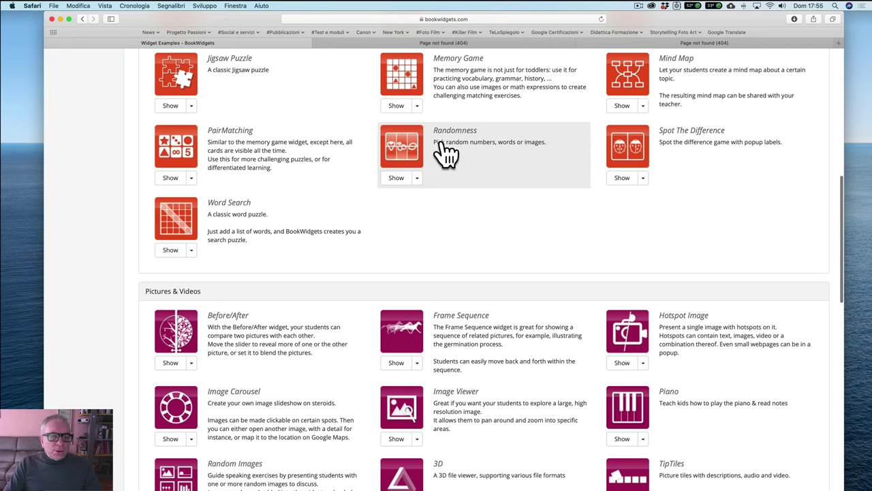
scroll(318, 172, "up", 1)
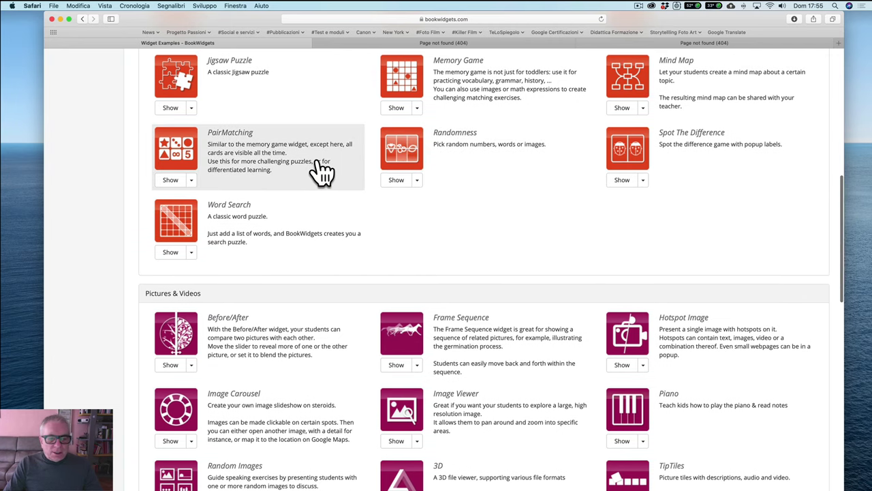
scroll(321, 172, "down", 10)
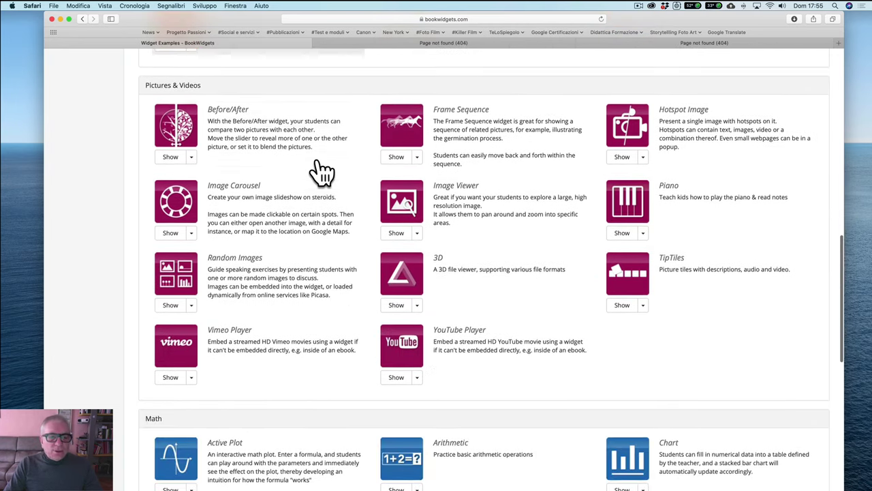
scroll(322, 172, "down", 3)
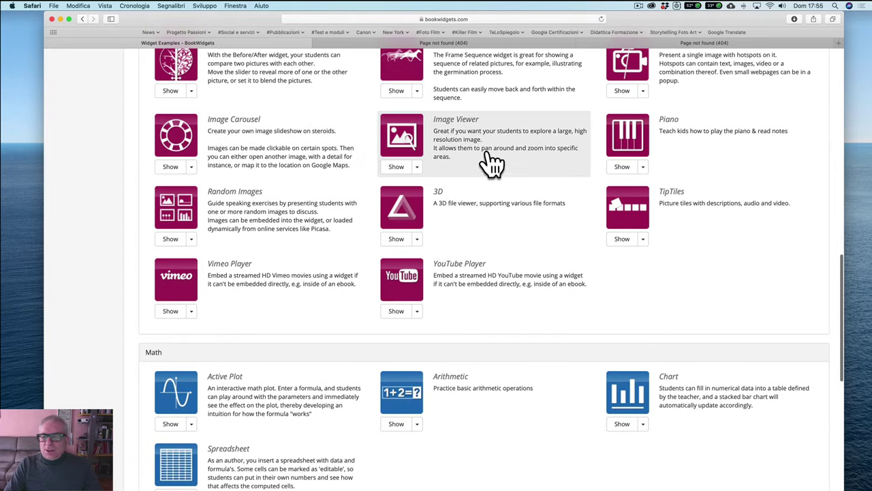
scroll(522, 243, "down", 5)
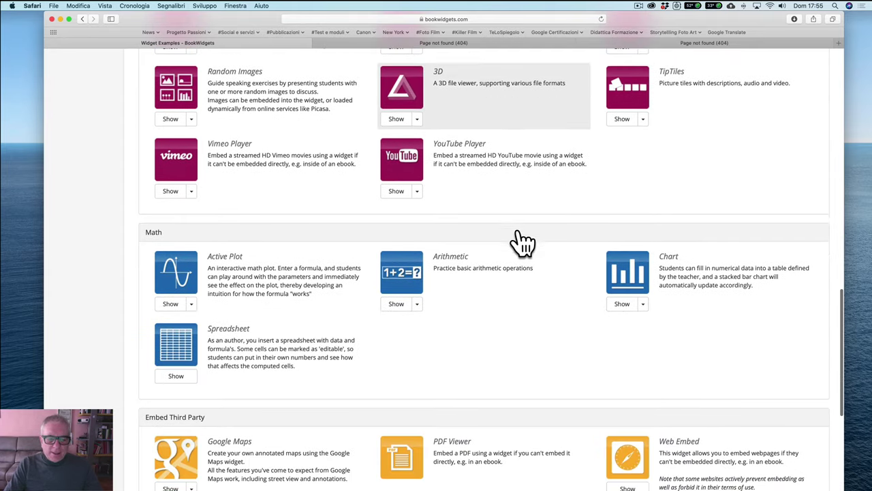
left_click(416, 119)
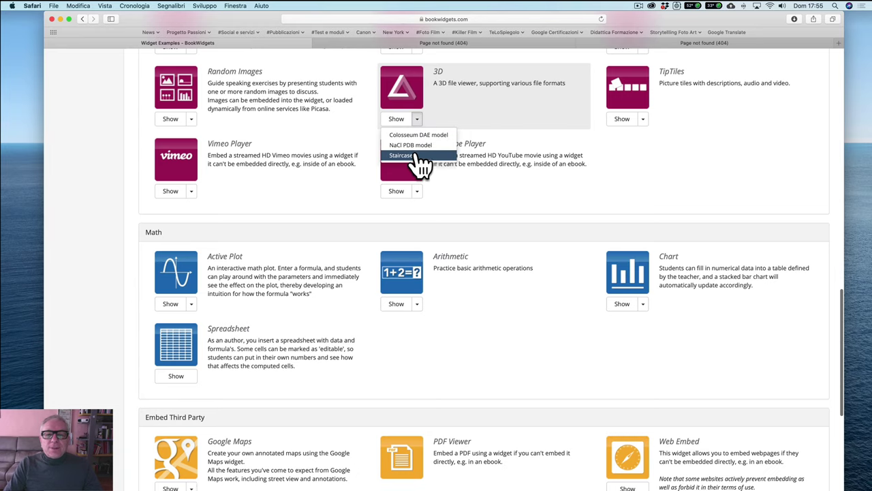
left_click(417, 135)
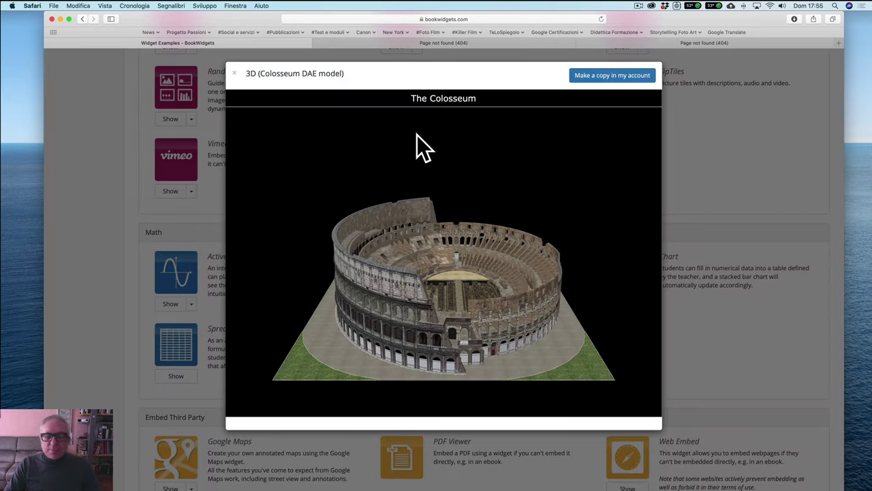
Rotate the Colosseum model to inspect its outer walls and arena from several angles, and close the example.
left_click_drag(470, 293, 406, 312)
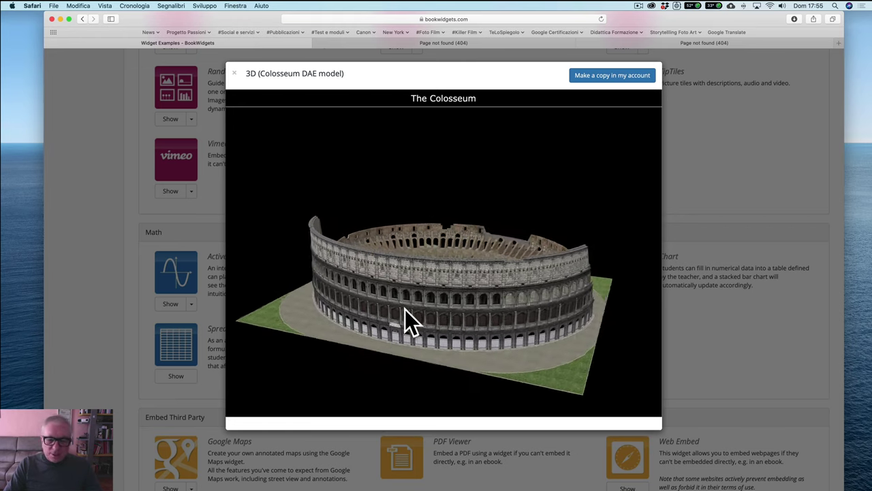
left_click_drag(524, 321, 501, 324)
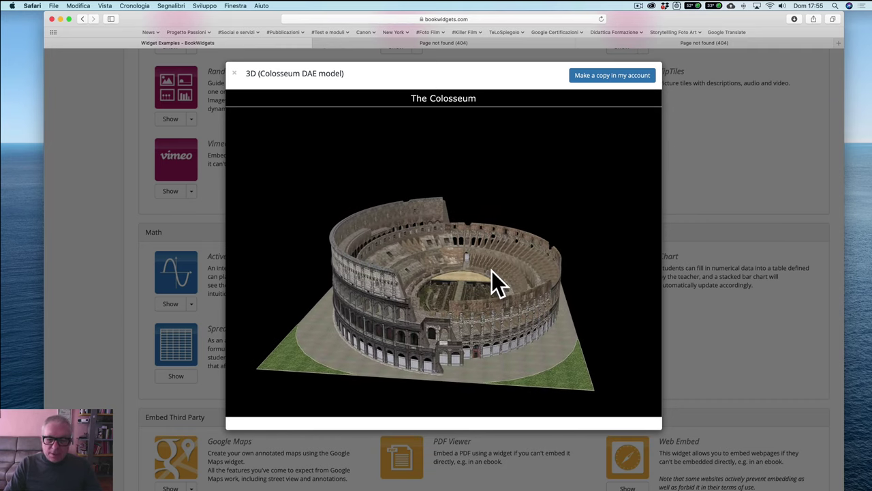
left_click_drag(491, 270, 481, 302)
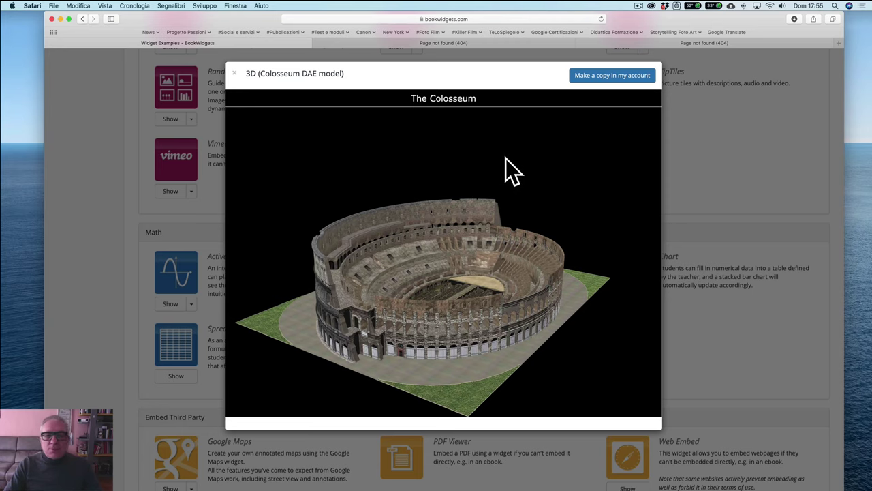
left_click(233, 75)
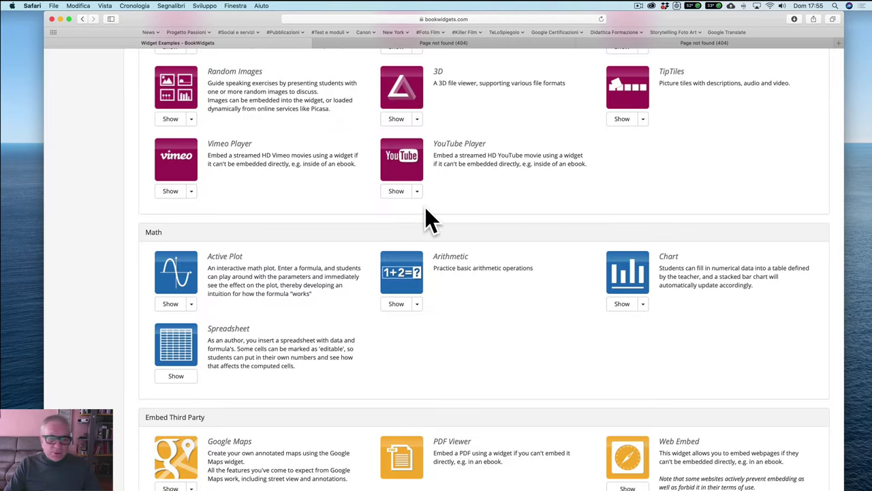
Review the Math, Embed Third Party and Miscellaneous widget examples, and return to the beginning of the list.
scroll(465, 228, "down", 3)
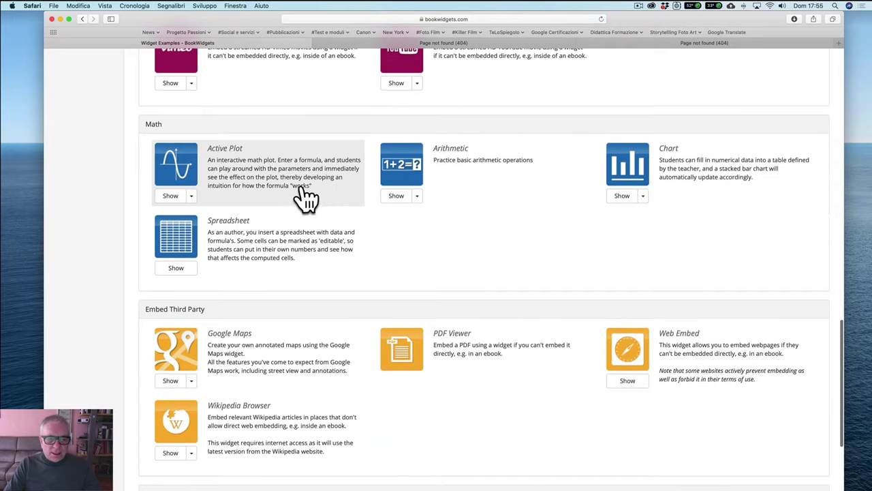
scroll(485, 219, "down", 4)
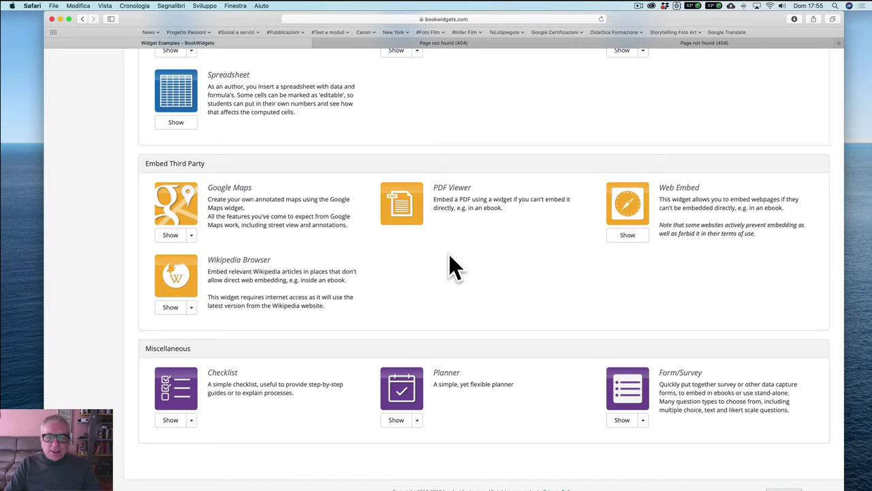
scroll(449, 254, "down", 1)
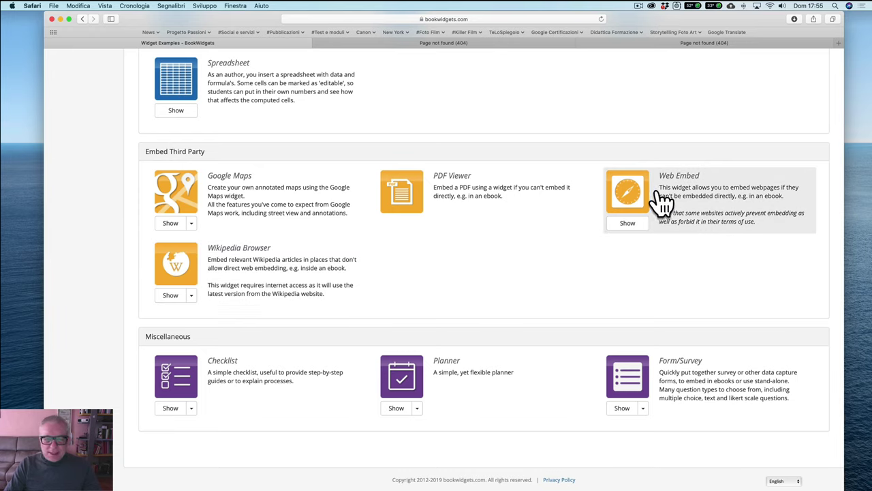
scroll(466, 256, "up", 3)
scroll(466, 262, "up", 15)
scroll(469, 268, "up", 10)
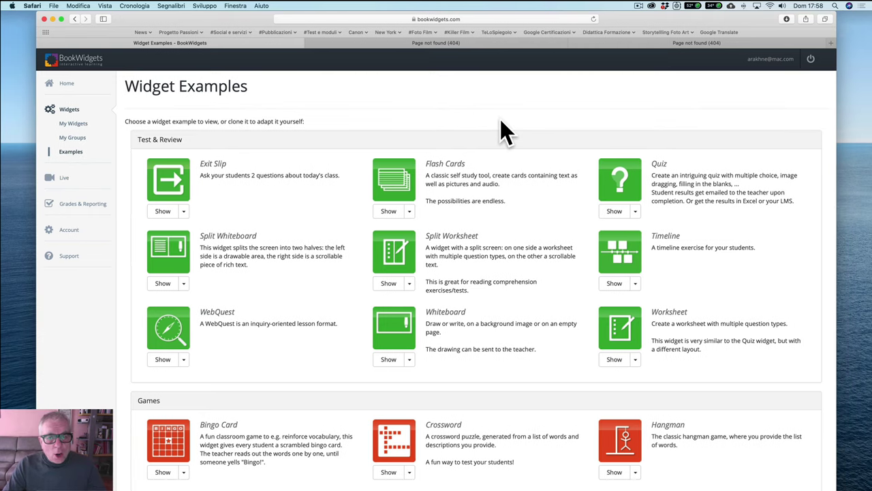
Open the Didattica folder in My Widgets and check the actions available for the Il tiramisù (esempio per insegnanti) worksheet.
left_click(81, 126)
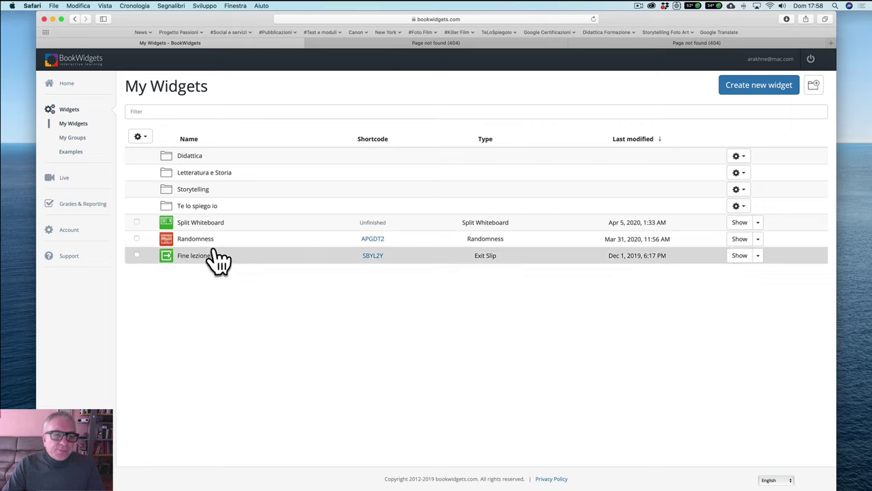
left_click(194, 158)
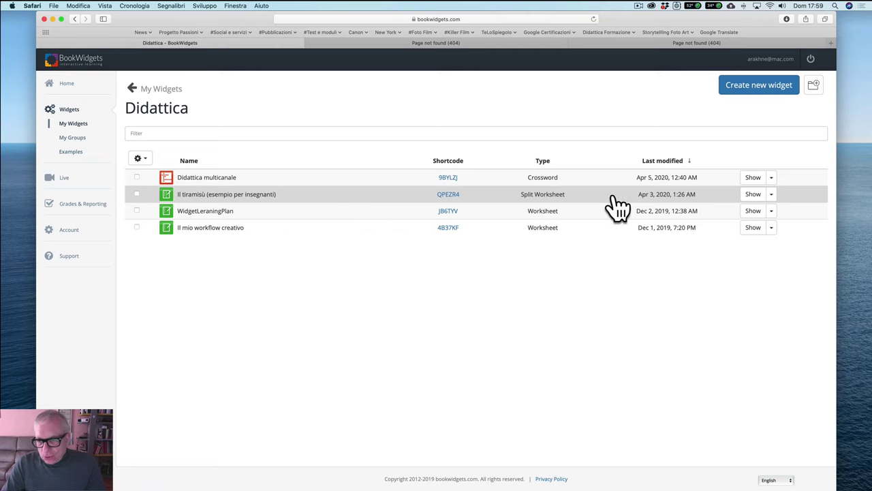
left_click(771, 194)
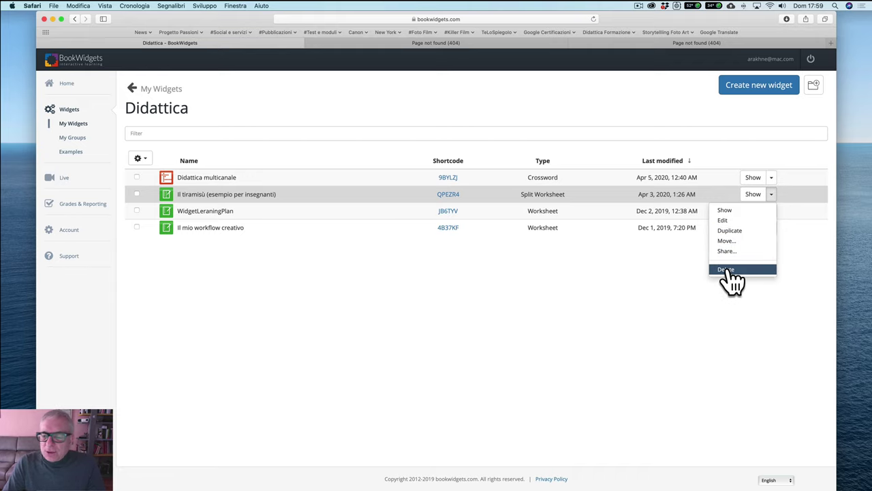
left_click(464, 270)
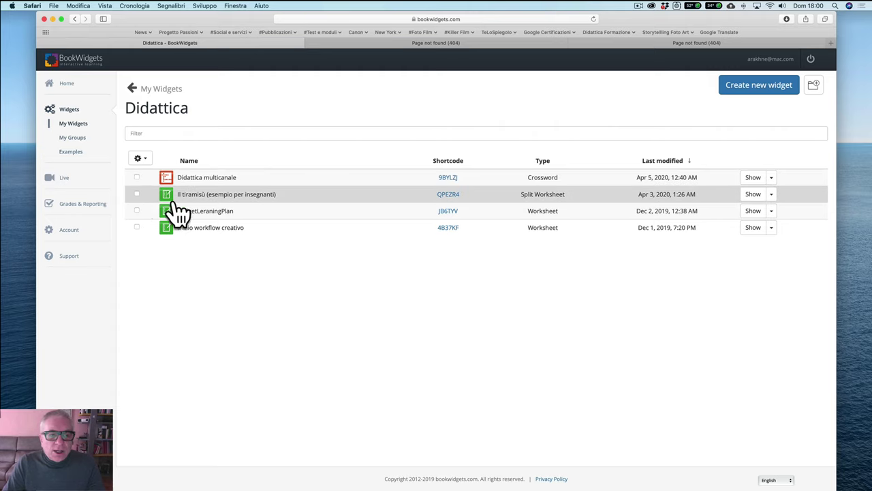
Duplicate the Il tiramisù (esempio per insegnanti) split worksheet into the Didattica folder.
left_click(772, 195)
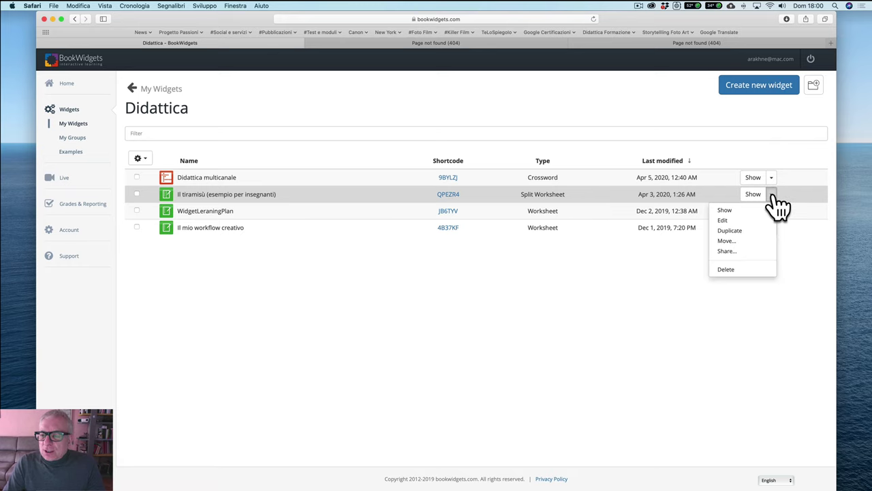
left_click(742, 231)
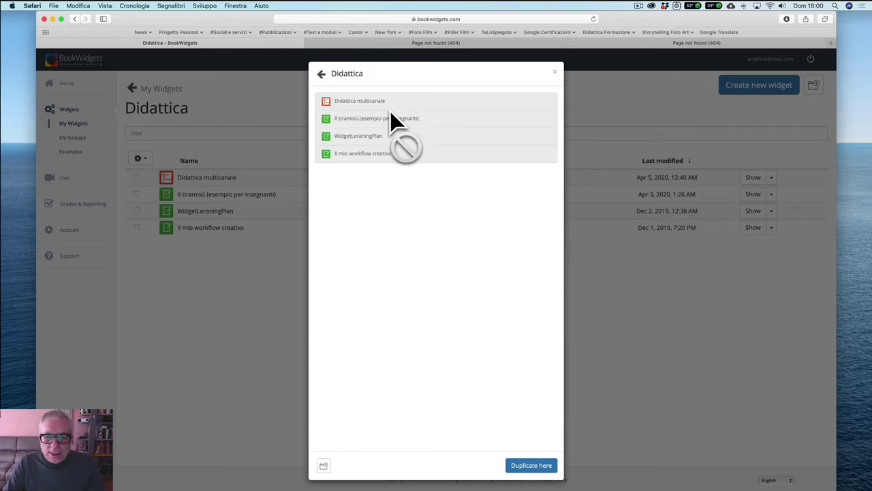
left_click(535, 470)
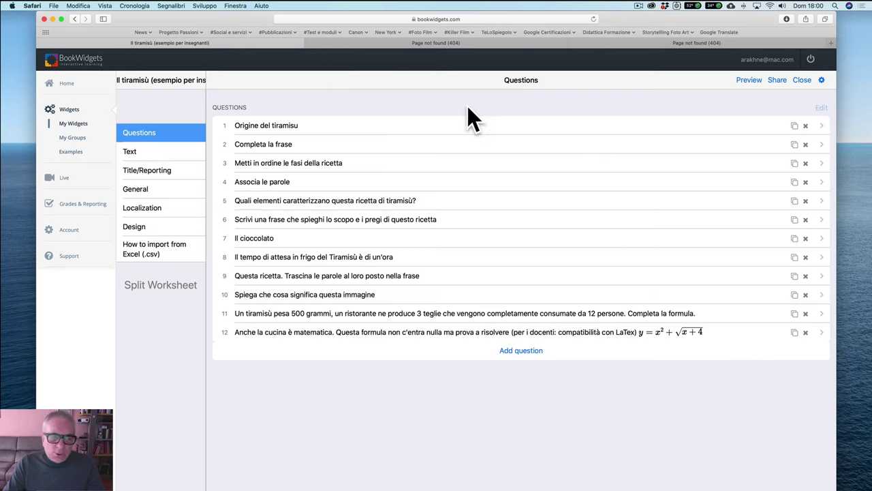
Rename the duplicated split worksheet "Poi cancellami".
left_click(175, 78)
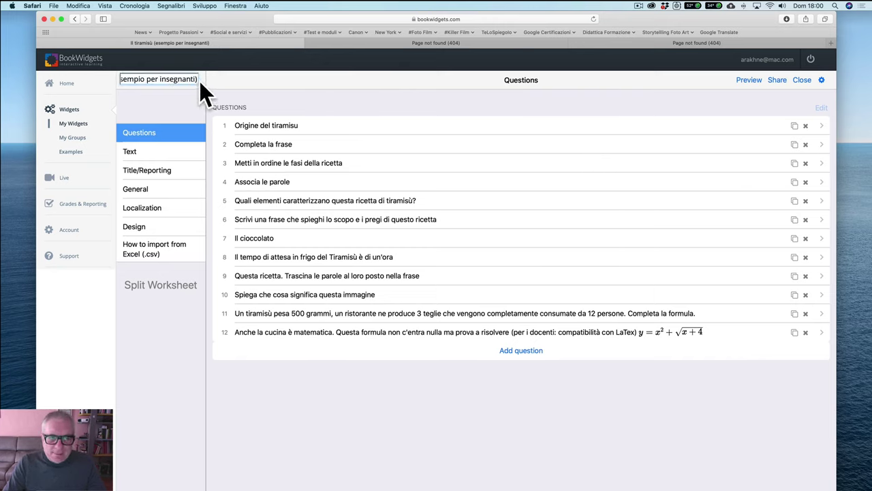
left_click_drag(200, 81, 81, 77)
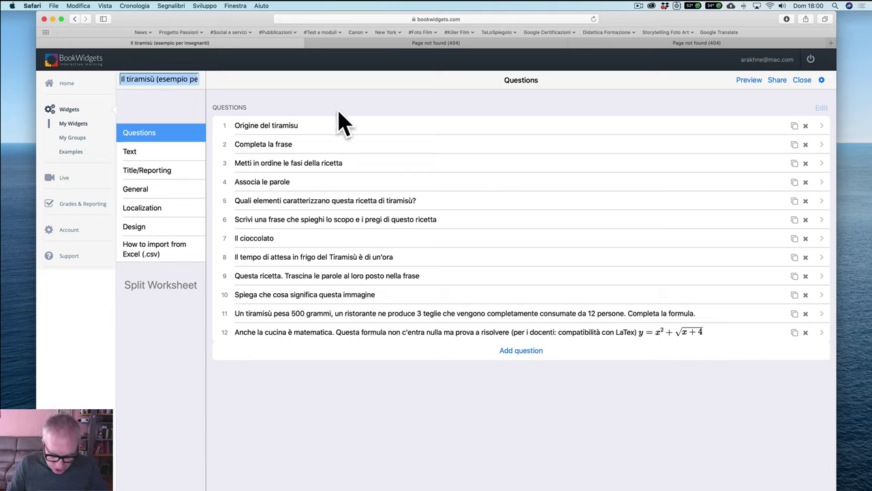
type("Po")
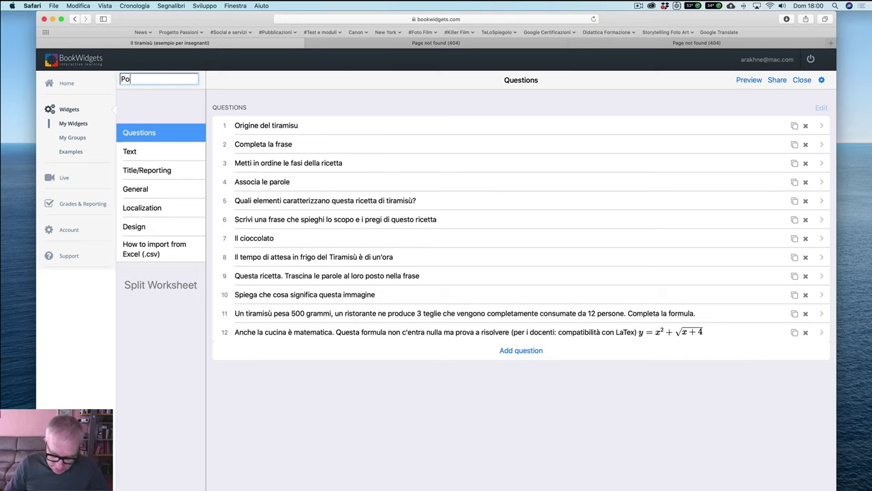
type("i cac")
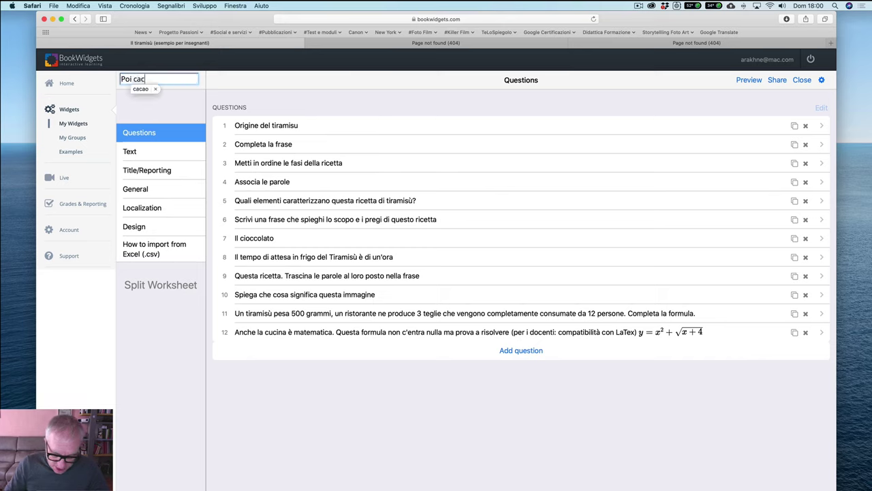
type("ellami")
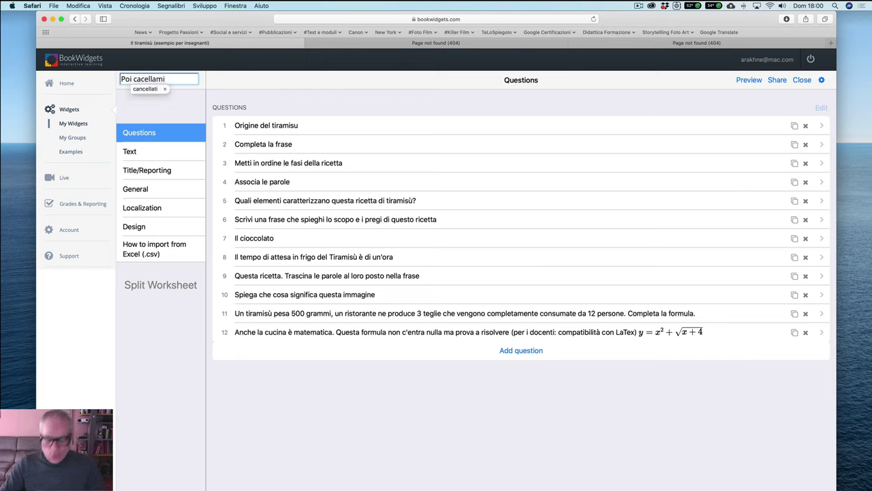
key("Return")
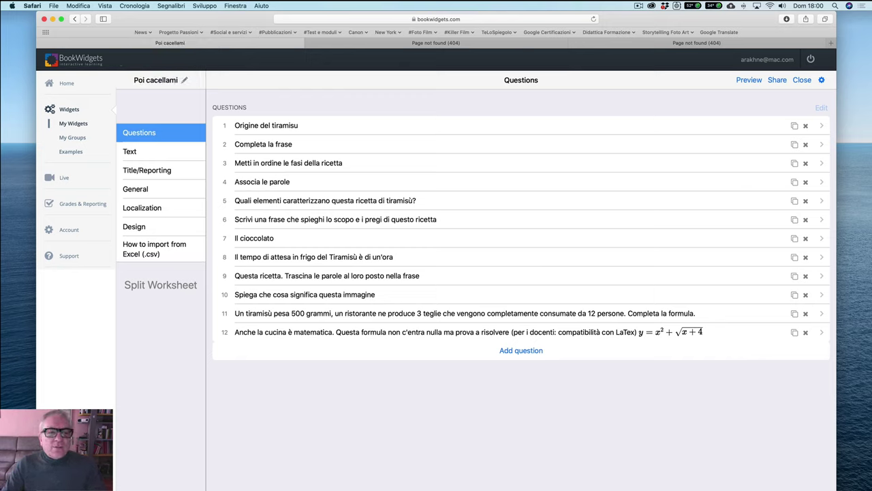
left_click(156, 81)
left_click(141, 80)
type("n")
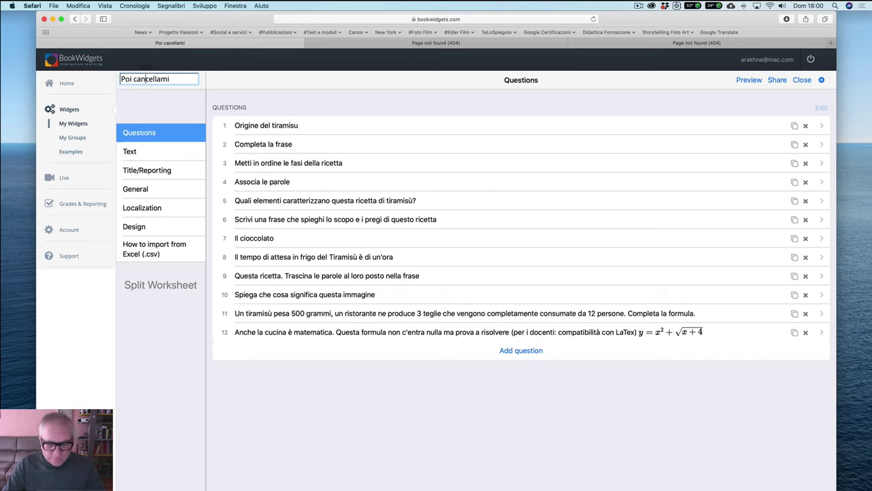
key("Return")
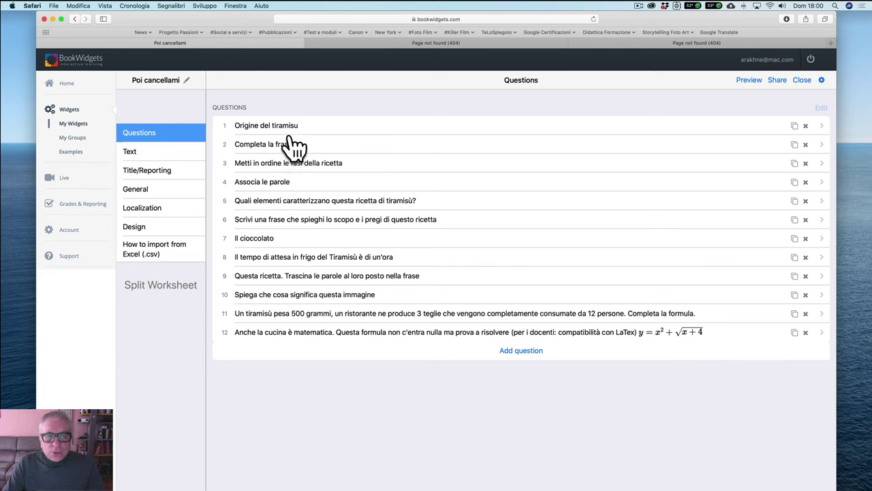
Look through the Text, Title/Reporting and General settings of the worksheet, and return to its Questions list.
left_click(154, 150)
left_click(156, 171)
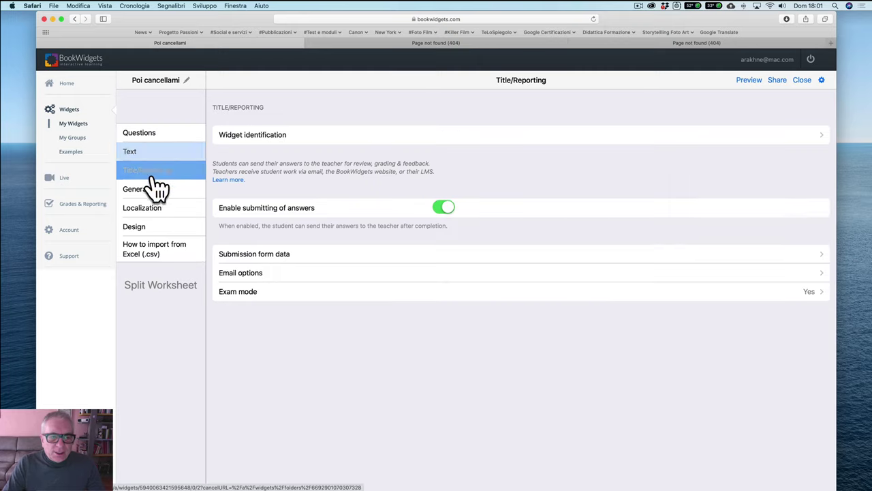
left_click(154, 189)
left_click(163, 134)
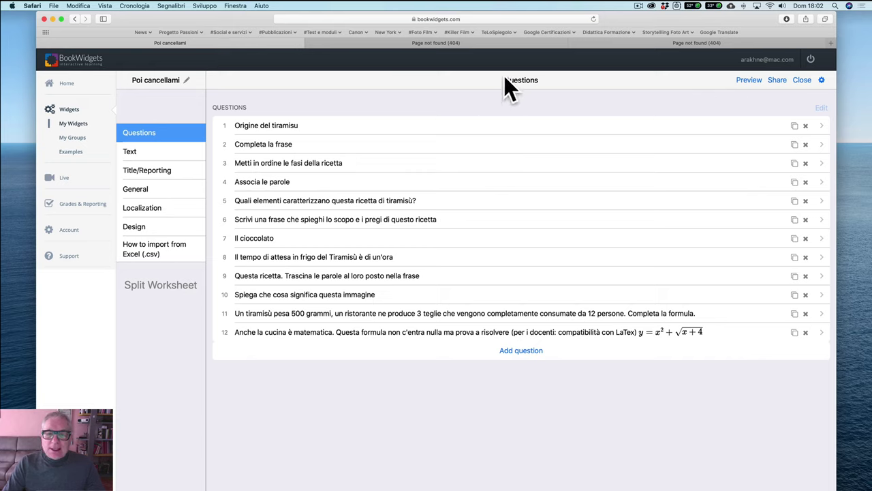
Preview the worksheet in Student View and try to move the divider between the lesson text and the questions.
left_click(748, 80)
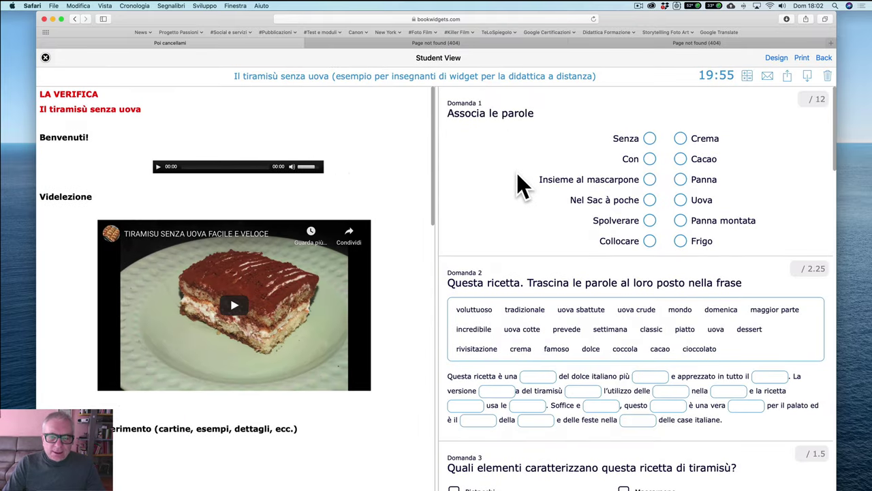
mouse_move(433, 165)
left_mouse_down()
mouse_move(440, 463)
mouse_move(443, 167)
left_mouse_up()
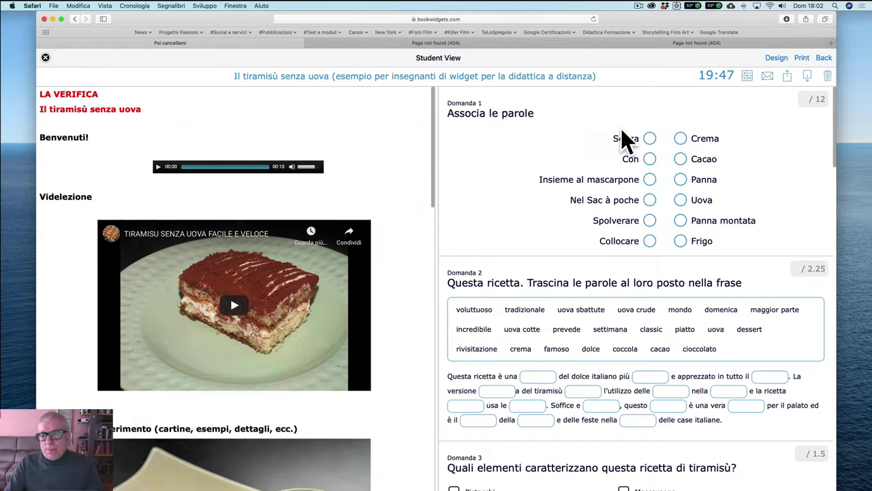
Look through all the tiramisù worksheet questions in Student View, return to Domanda 1, and try to move the divider beside the lesson text.
scroll(630, 269, "down", 5)
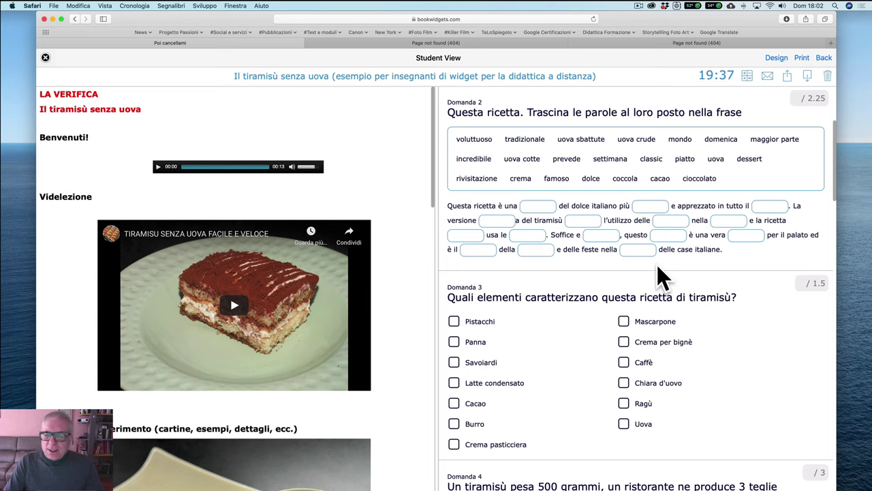
scroll(660, 276, "down", 5)
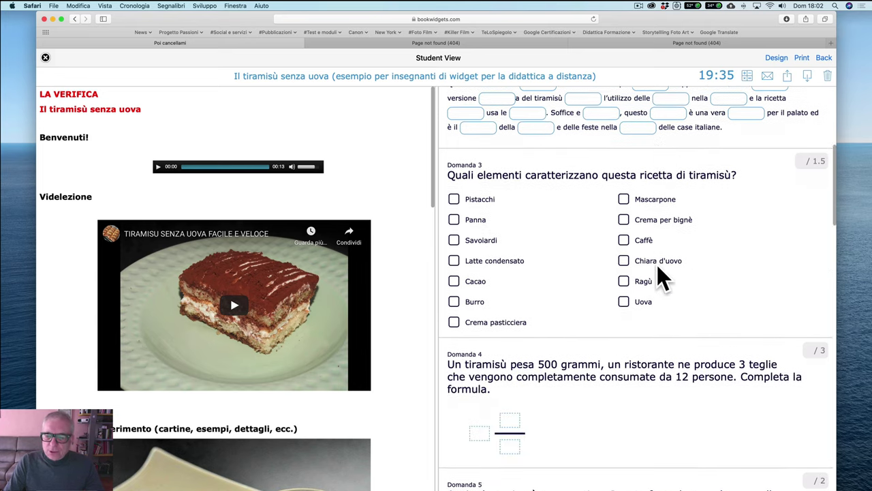
scroll(660, 276, "down", 4)
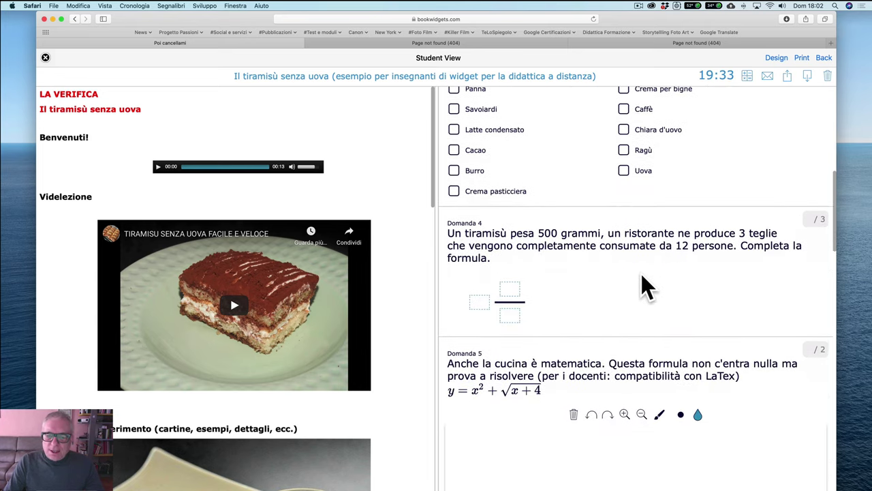
scroll(743, 310, "down", 7)
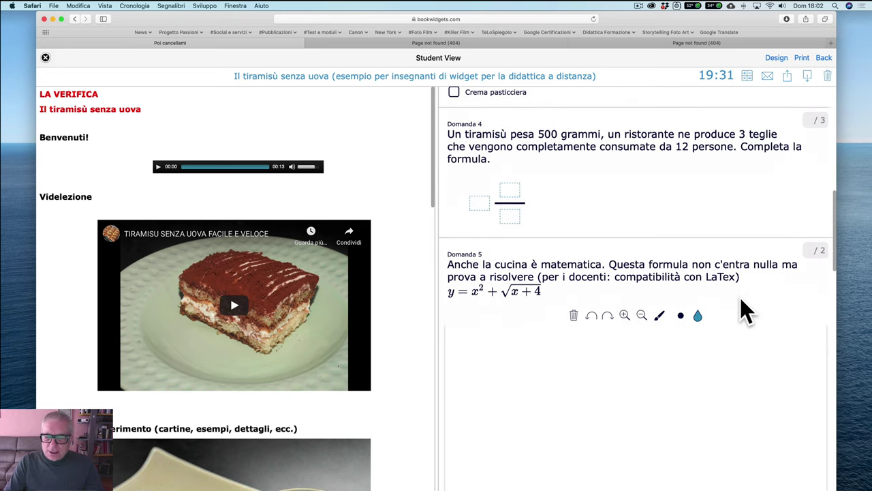
scroll(743, 303, "down", 15)
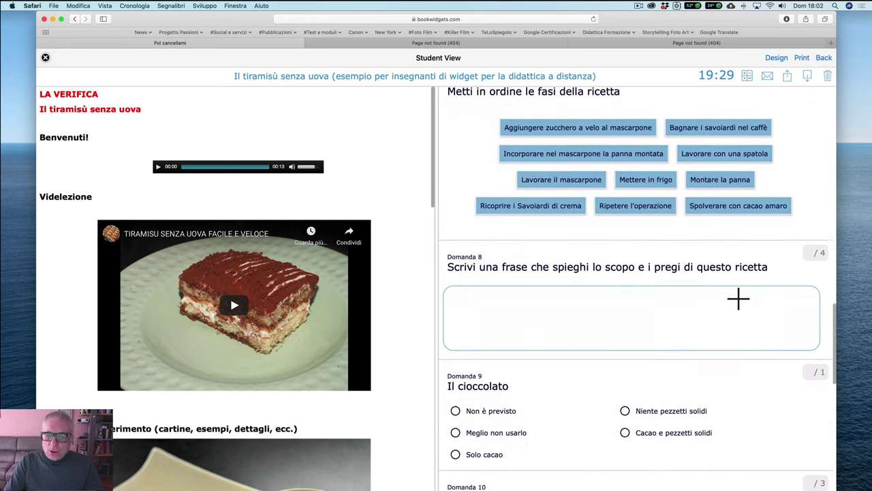
scroll(740, 296, "down", 5)
scroll(740, 297, "down", 5)
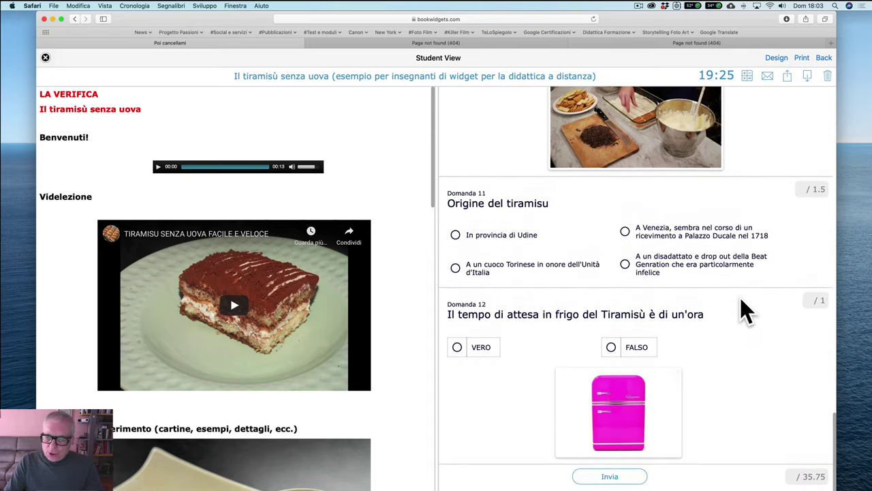
scroll(746, 311, "up", 15)
scroll(746, 312, "up", 3)
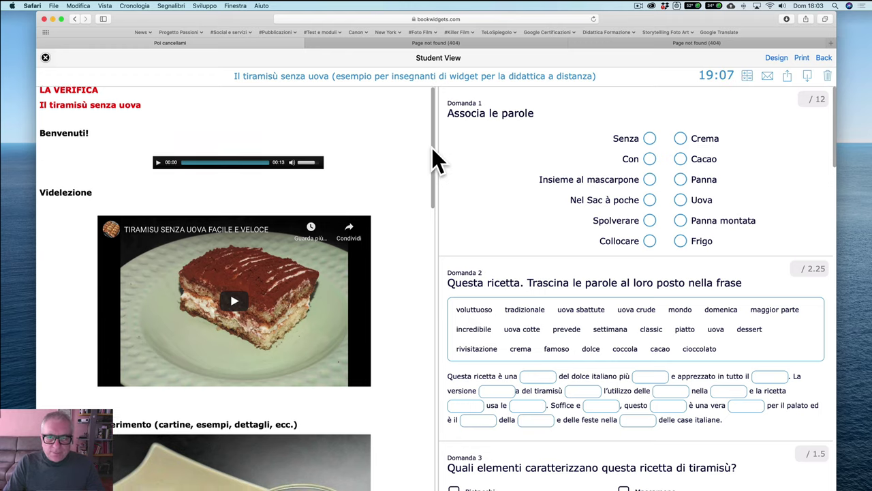
mouse_move(432, 148)
left_mouse_down()
mouse_move(436, 335)
mouse_move(436, 146)
left_mouse_up()
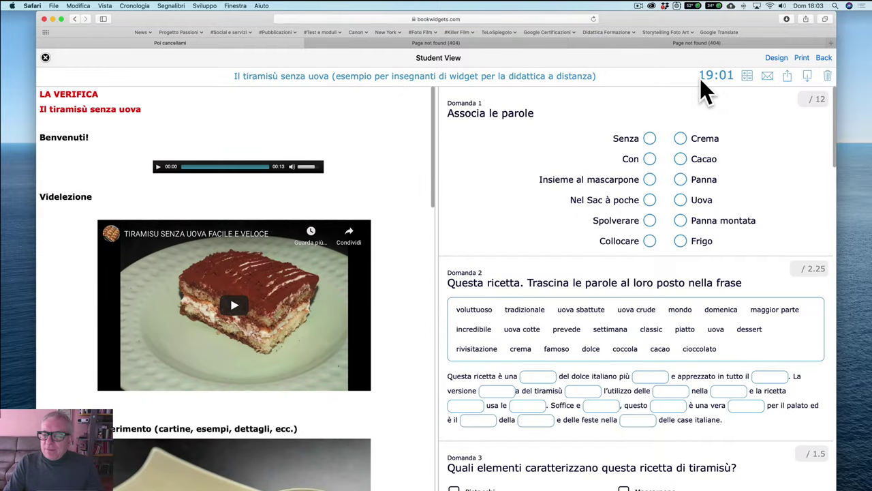
Open the scientific calculator, move it around the page, and place it over the lesson text beside the Domanda 5 formula.
left_click(748, 79)
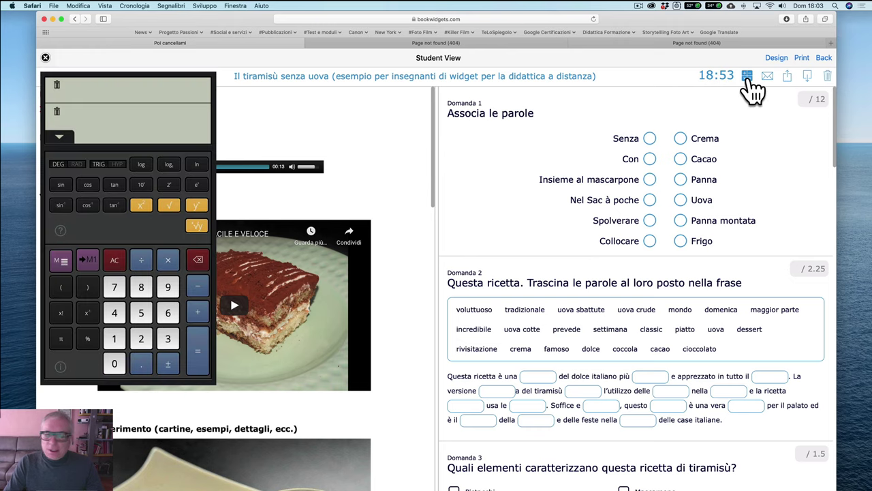
left_click_drag(175, 87, 461, 156)
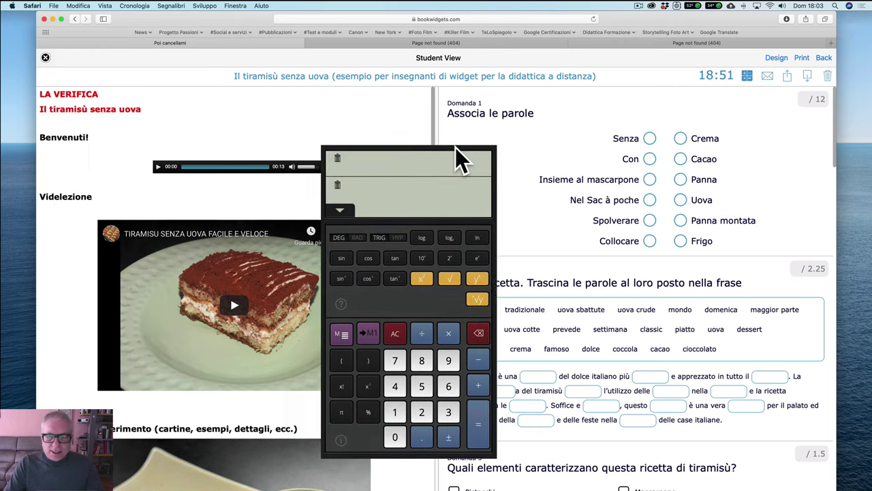
scroll(634, 279, "down", 10)
scroll(633, 279, "down", 5)
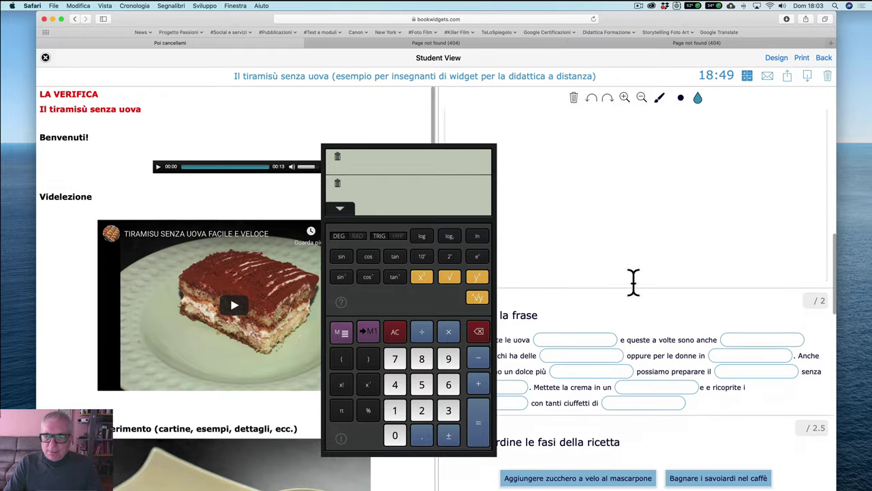
scroll(630, 265, "up", 3)
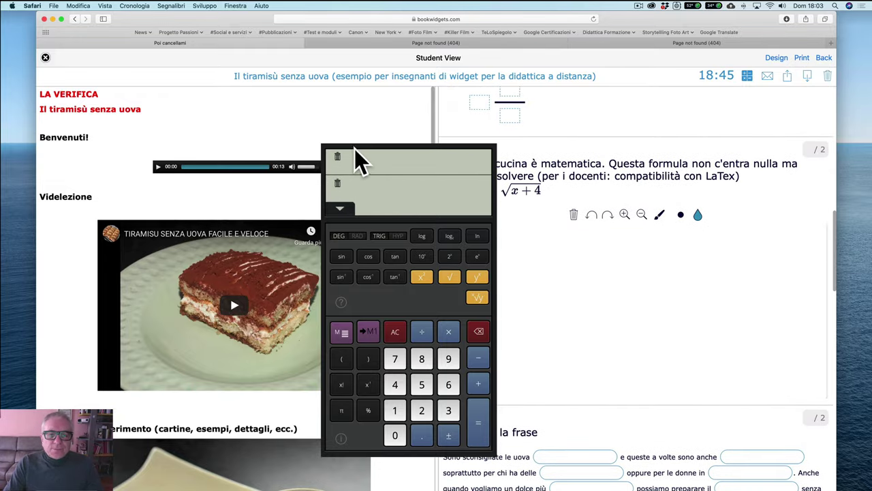
left_click_drag(356, 156, 235, 104)
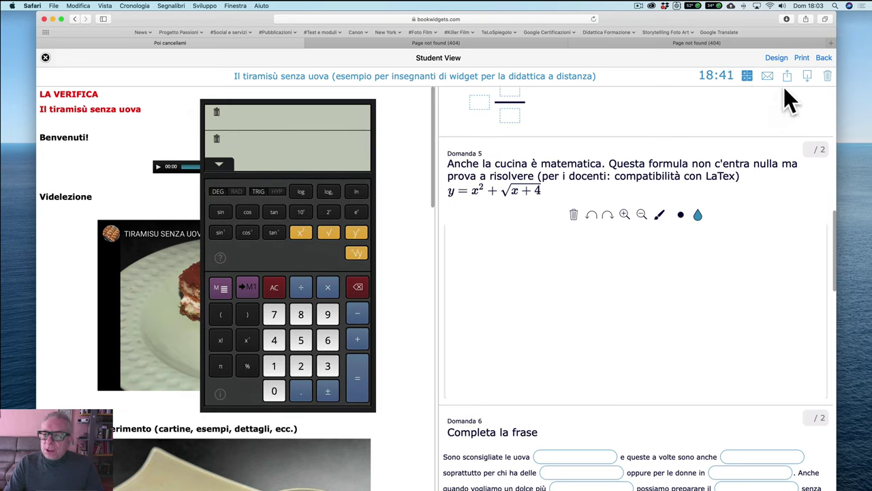
Inspect the PDF download, e-mail sharing and answer submission forms, closing each one without sending anything.
left_click(807, 76)
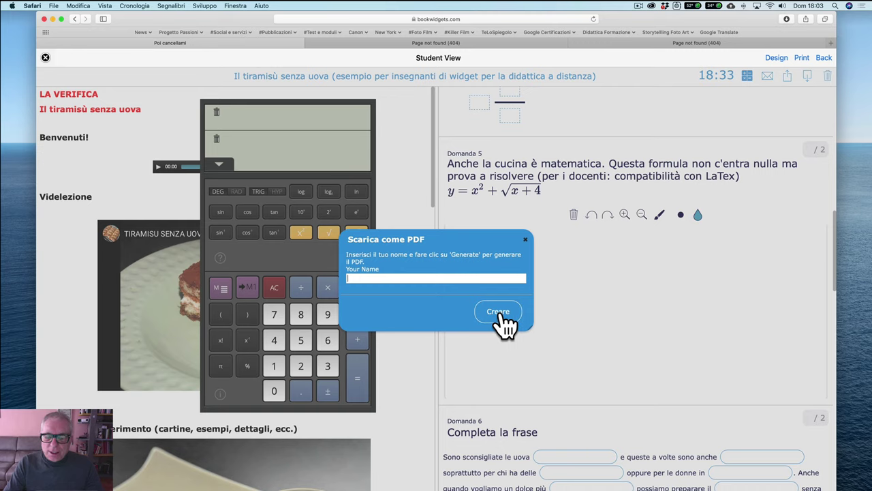
left_click(525, 240)
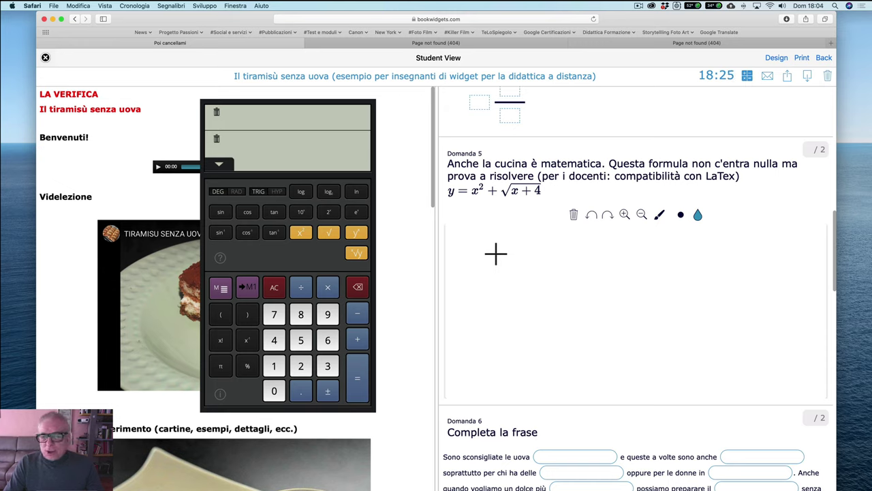
left_click(789, 80)
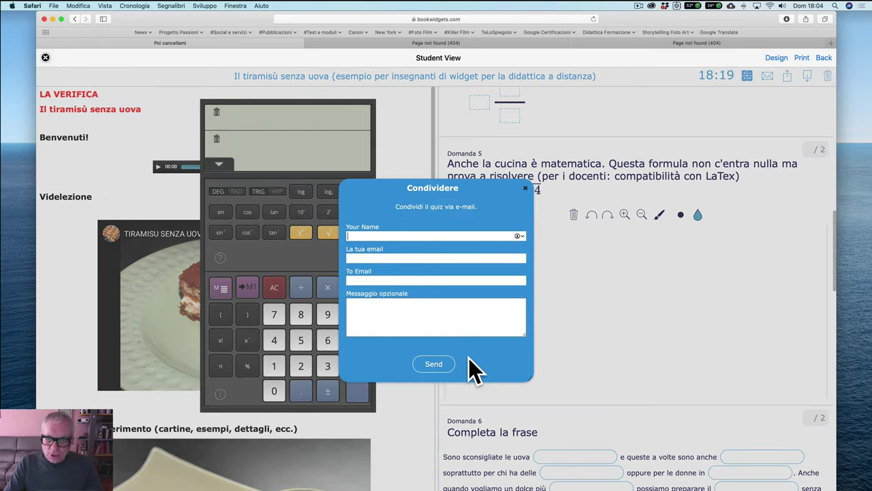
left_click(526, 189)
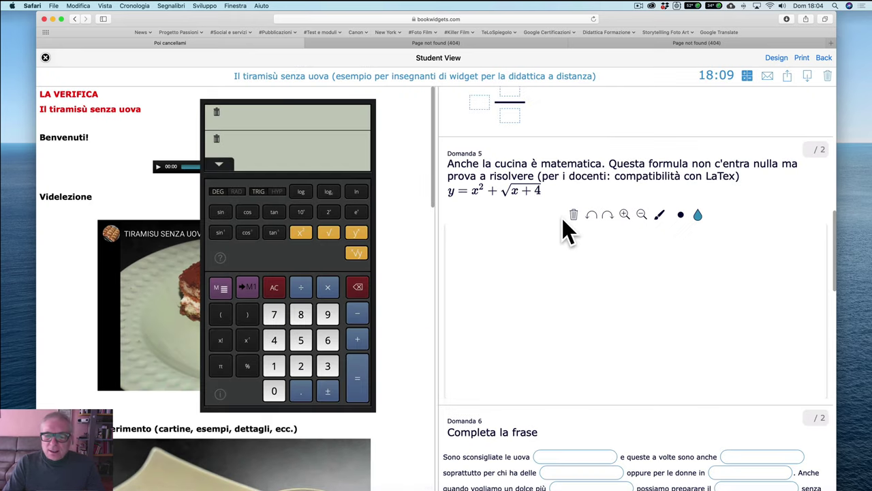
left_click(767, 76)
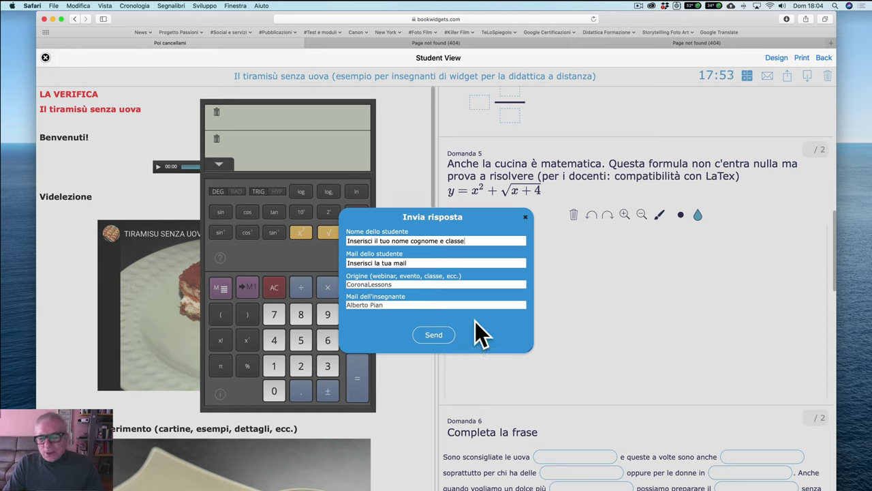
left_click(525, 218)
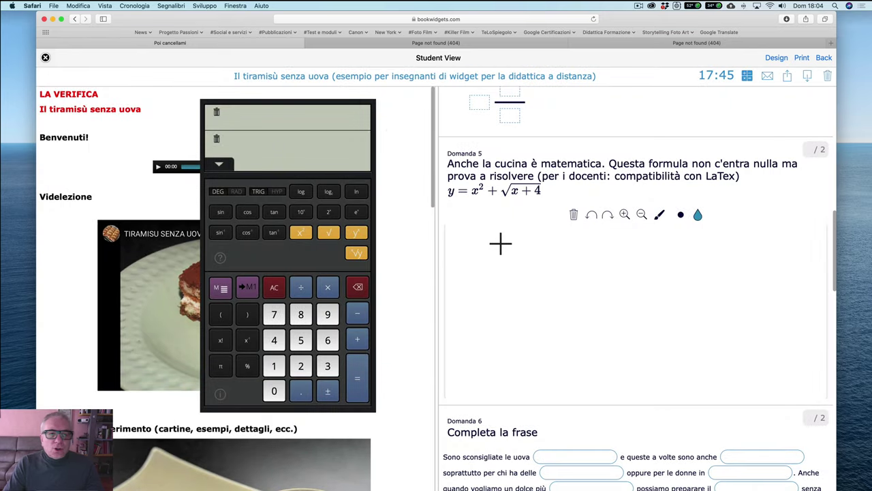
Move the calculator over the questions and close it.
left_click_drag(278, 106, 538, 120)
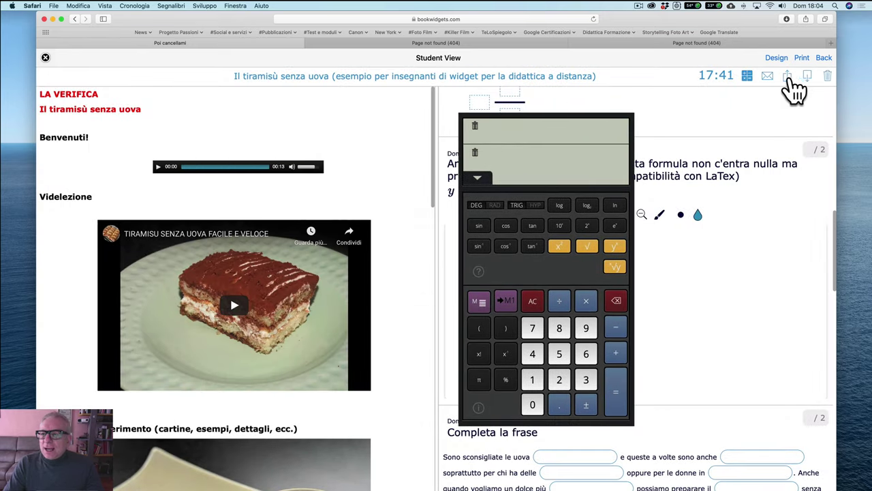
left_click(750, 78)
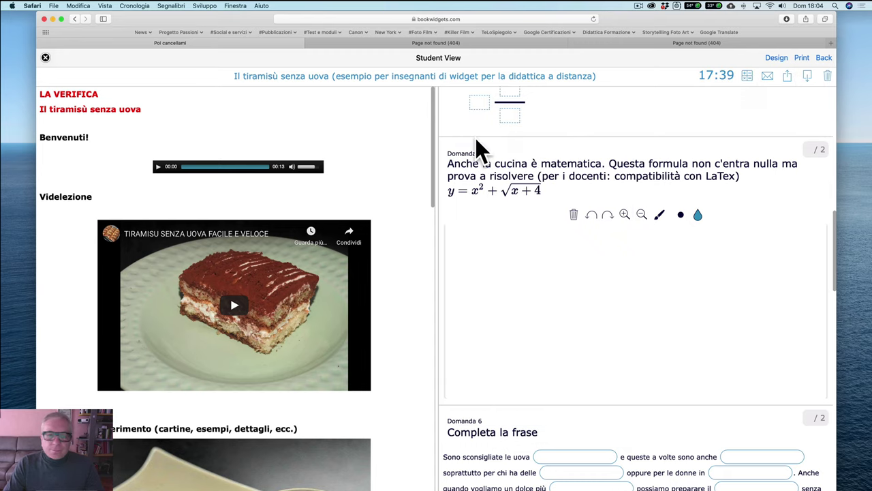
scroll(282, 199, "down", 4)
scroll(280, 198, "up", 4)
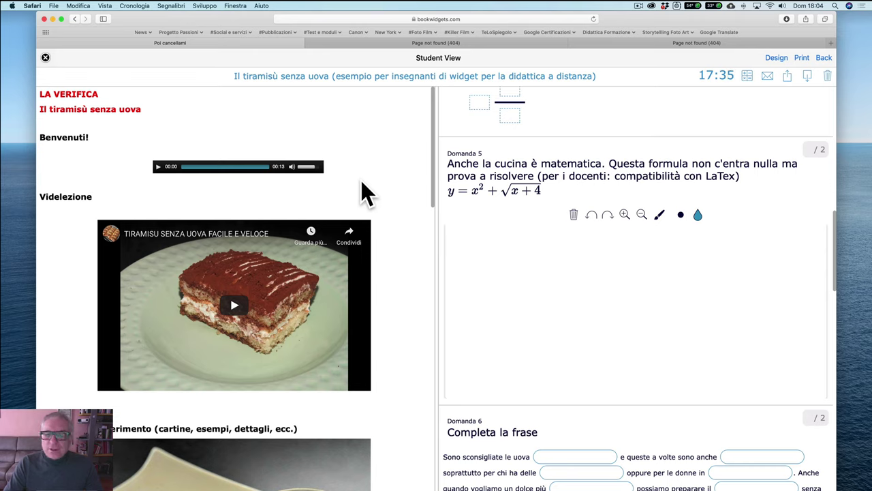
Briefly play the Benvenuti audio, look over the lesson material alongside the questions, and exit Student View.
left_click(158, 167)
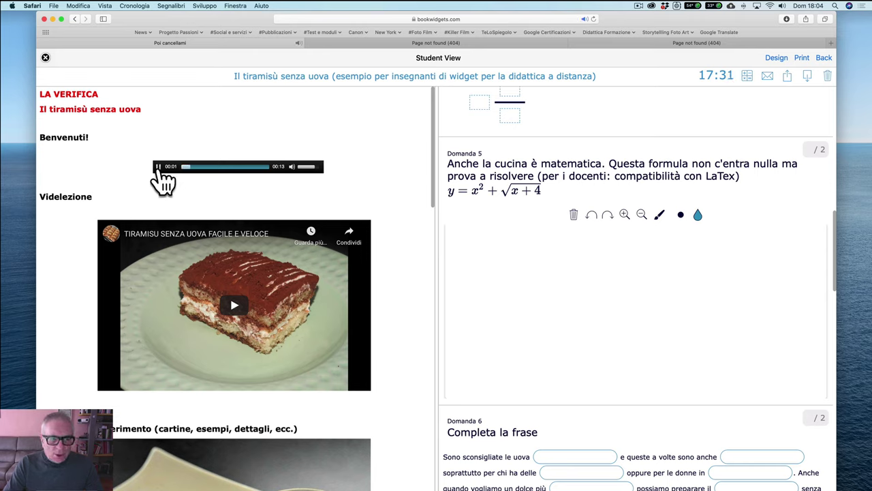
left_click(158, 167)
scroll(191, 229, "down", 3)
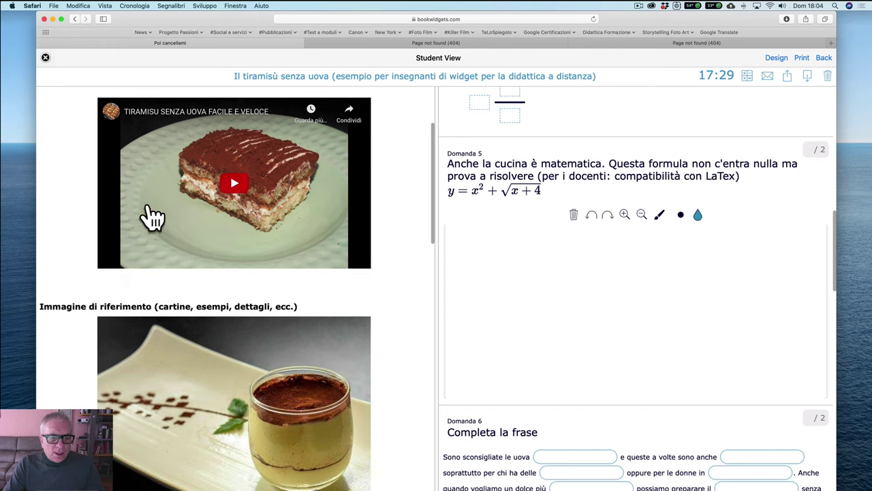
scroll(229, 209, "down", 5)
scroll(229, 210, "up", 3)
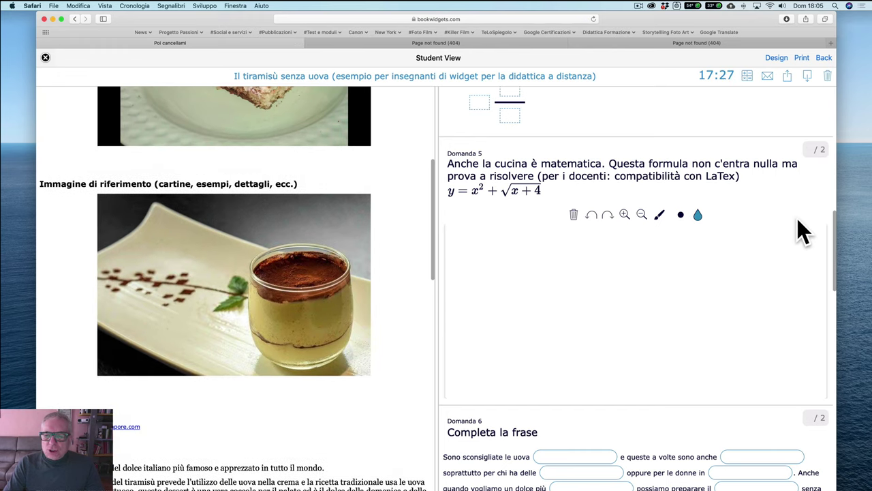
scroll(798, 218, "up", 2)
scroll(797, 225, "down", 4)
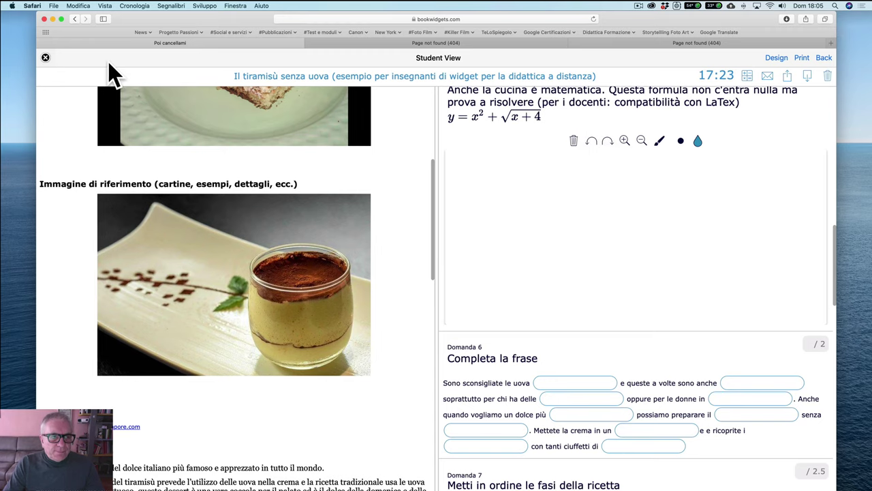
left_click(45, 59)
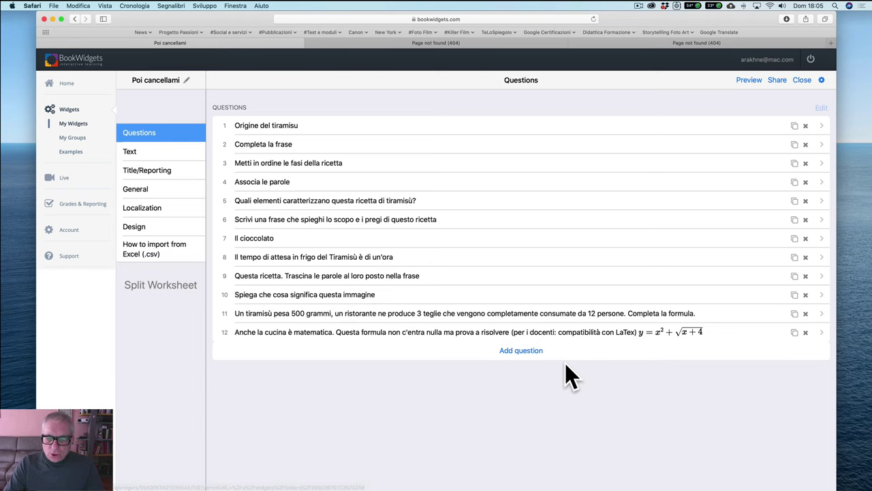
Start adding a question and examine the available question types, from Text through Numeric answer question.
left_click(526, 352)
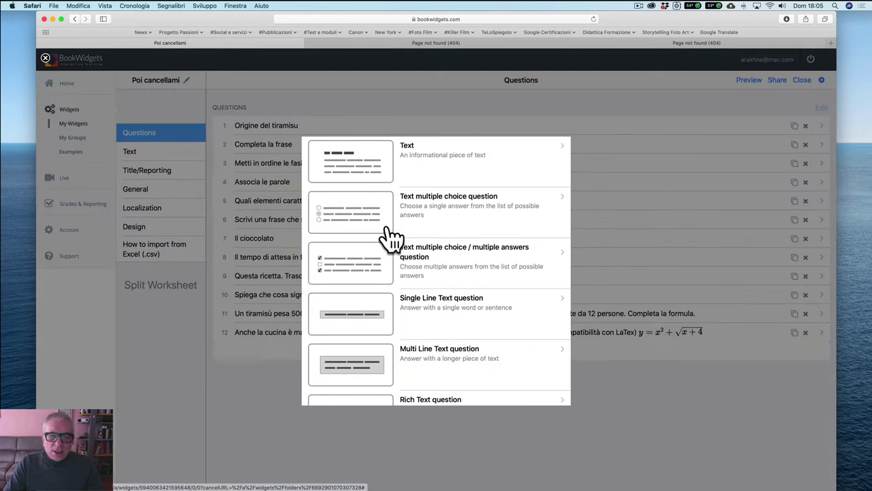
scroll(377, 272, "down", 2)
scroll(378, 273, "down", 15)
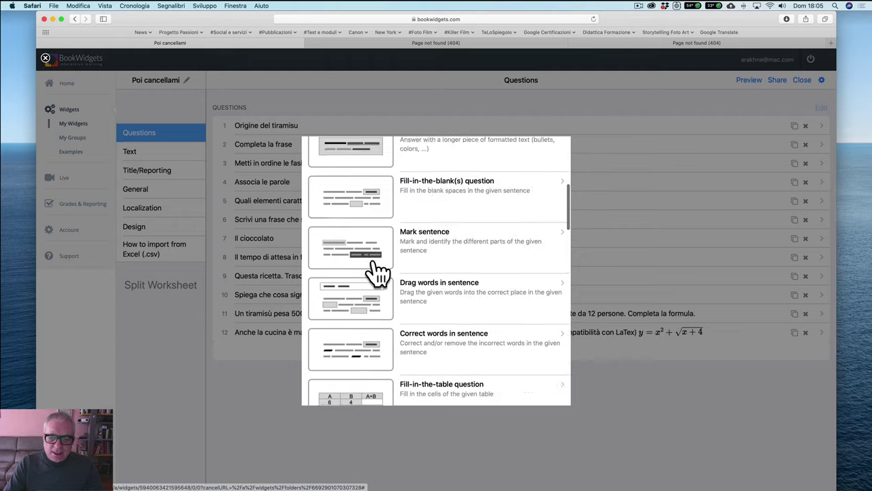
scroll(378, 272, "down", 4)
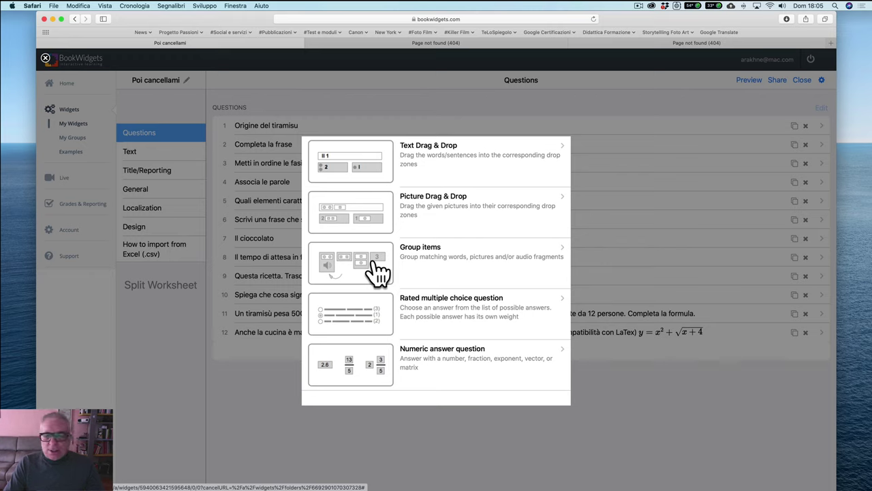
scroll(435, 271, "up", 4)
scroll(434, 271, "up", 3)
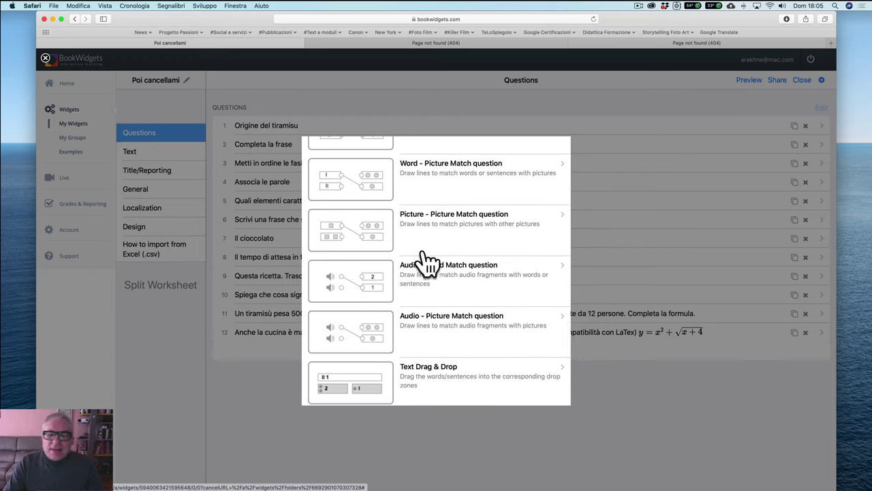
scroll(433, 220, "up", 6)
scroll(435, 220, "up", 6)
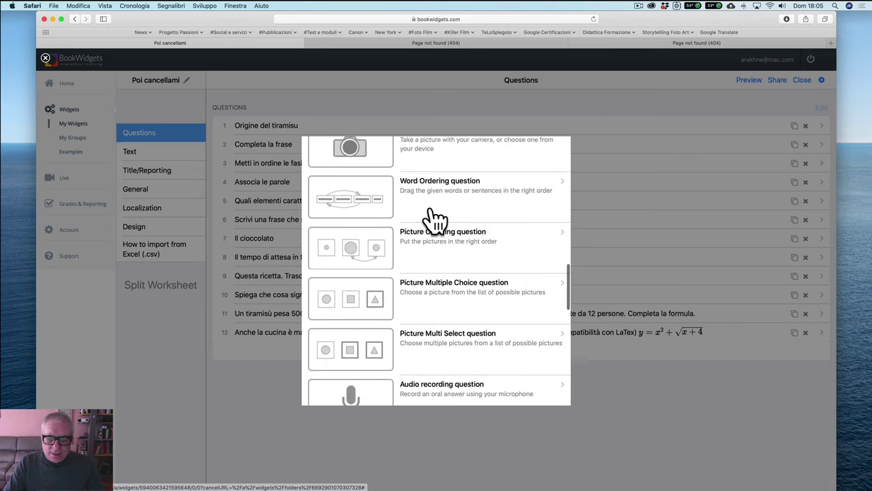
scroll(434, 219, "up", 8)
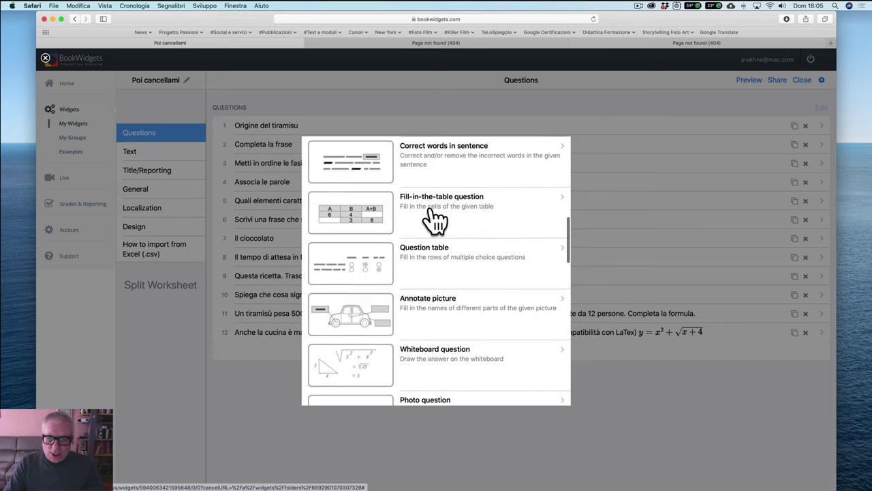
scroll(432, 218, "up", 2)
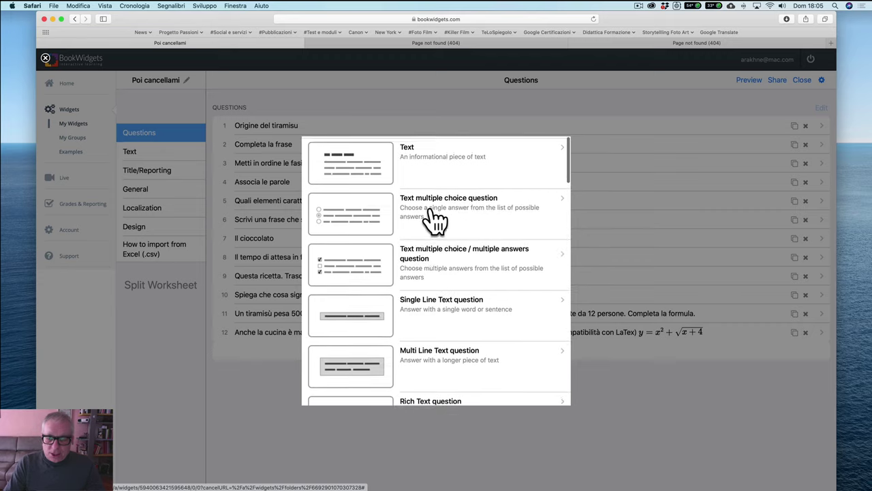
scroll(435, 228, "down", 15)
scroll(439, 253, "down", 5)
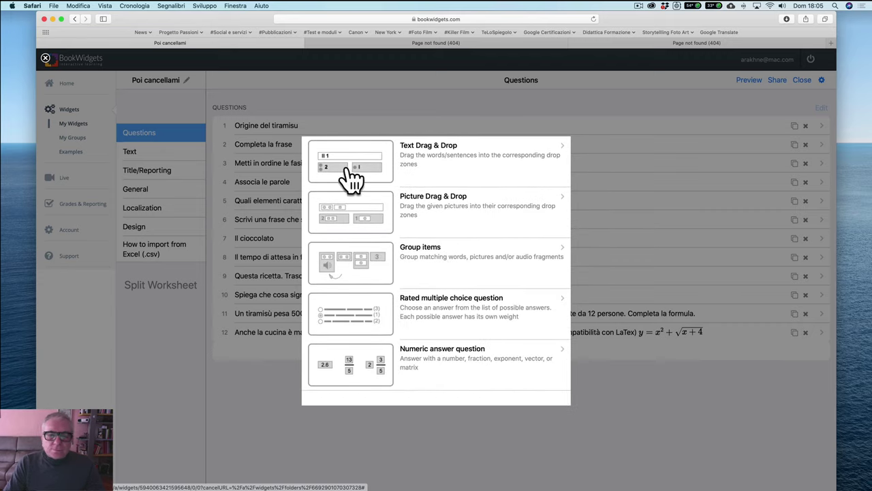
Dismiss the question type list and compare the worksheet's Questions section with its Text section.
left_click(627, 136)
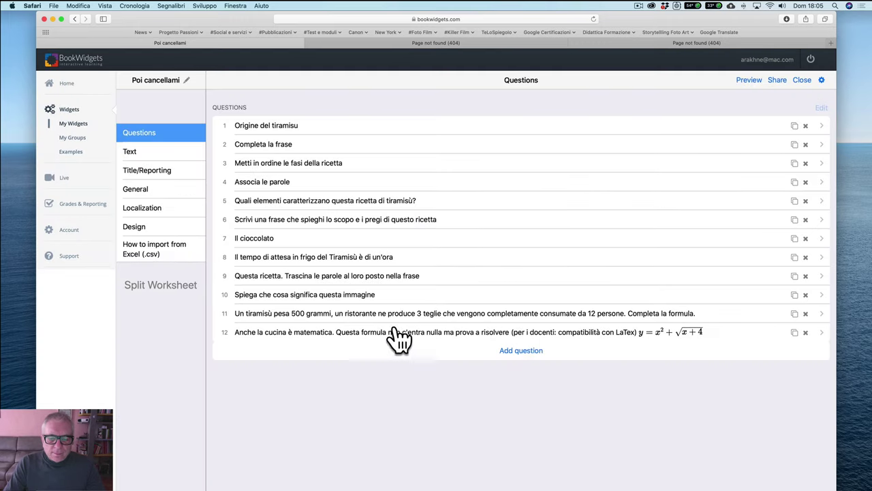
left_click(180, 152)
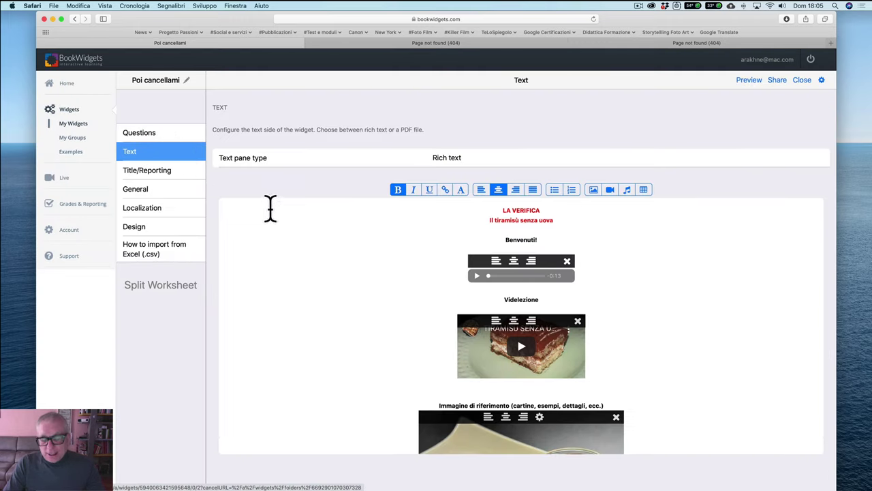
left_click(142, 134)
left_click(145, 152)
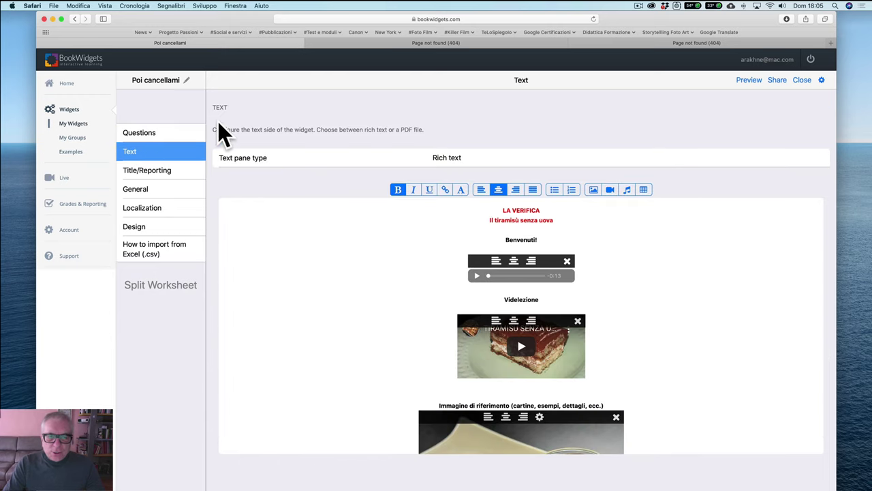
left_click(172, 133)
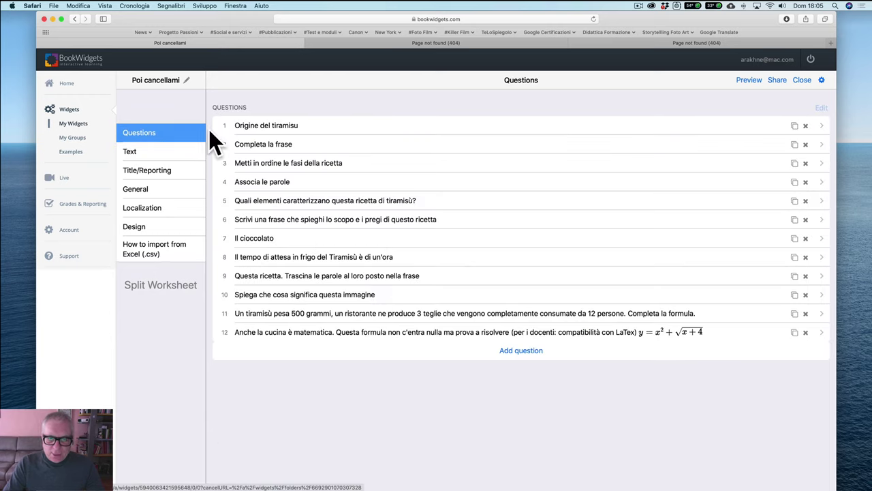
left_click(129, 152)
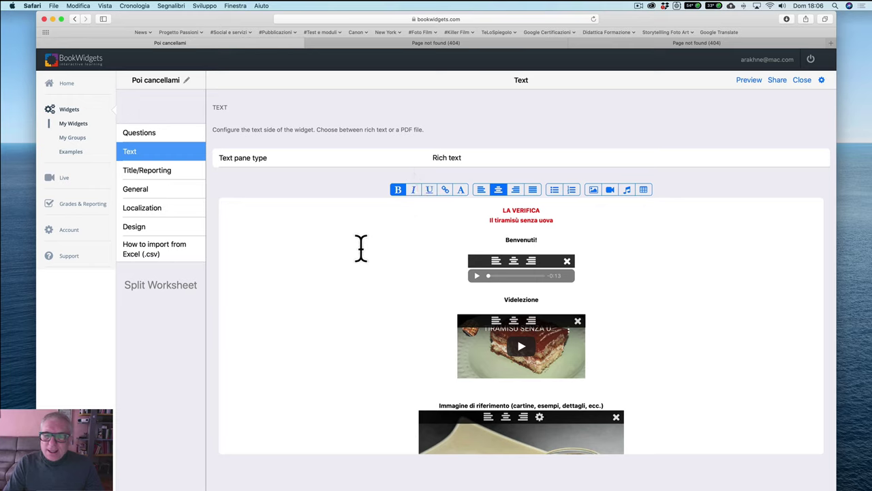
Look over the text pane's rich text content and briefly play the Benvenuti audio.
scroll(362, 246, "down", 1)
scroll(361, 247, "up", 1)
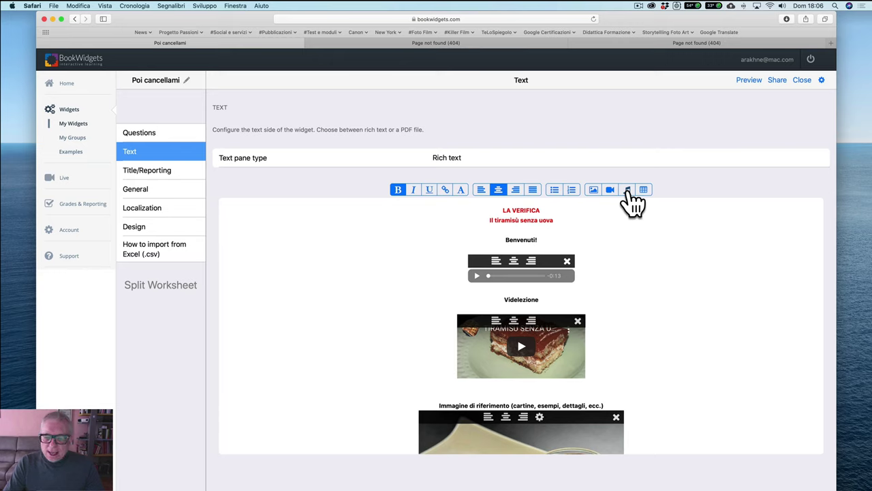
left_click(477, 277)
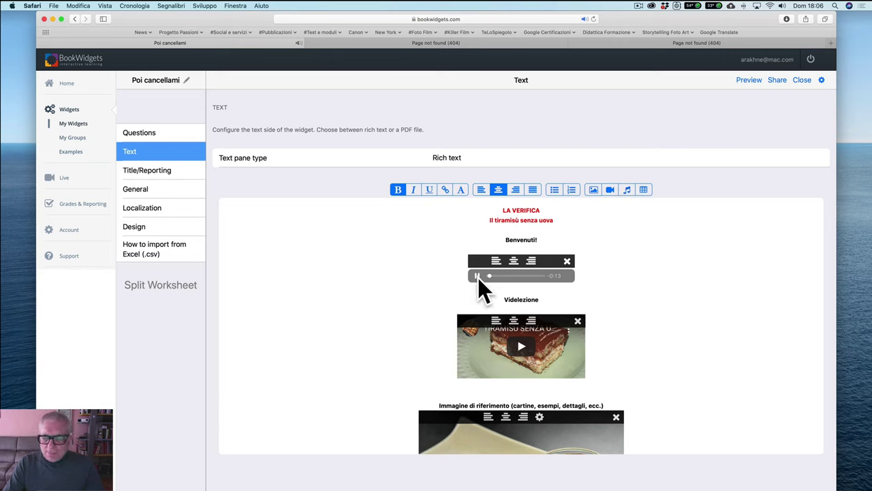
left_click(477, 276)
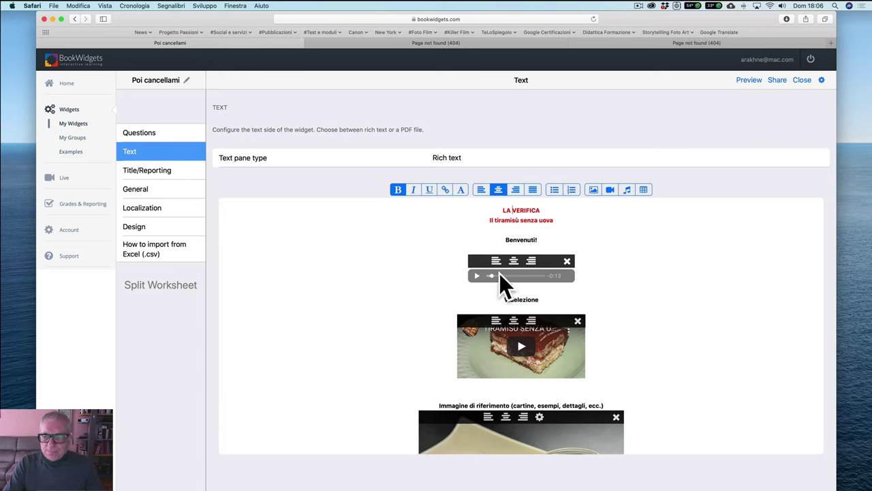
Try to add a microphone recording to the text pane, allowing microphone access, playing back part of the clip and accepting it.
left_click(628, 191)
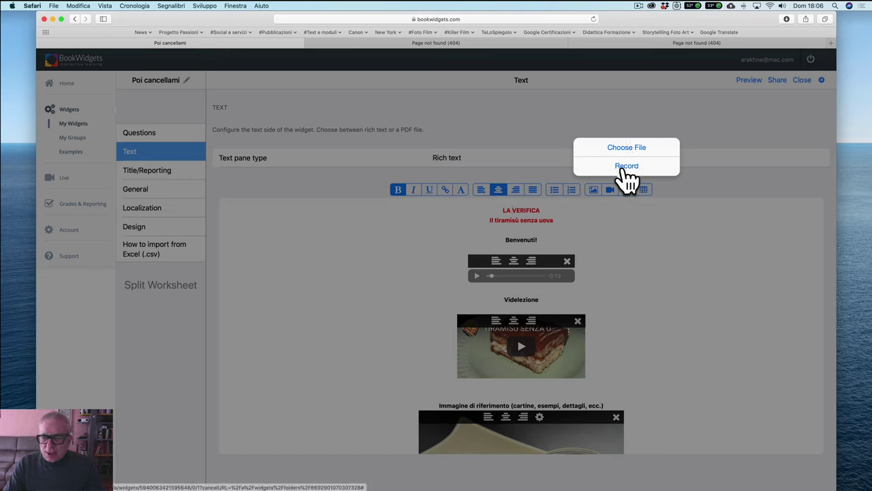
left_click(623, 169)
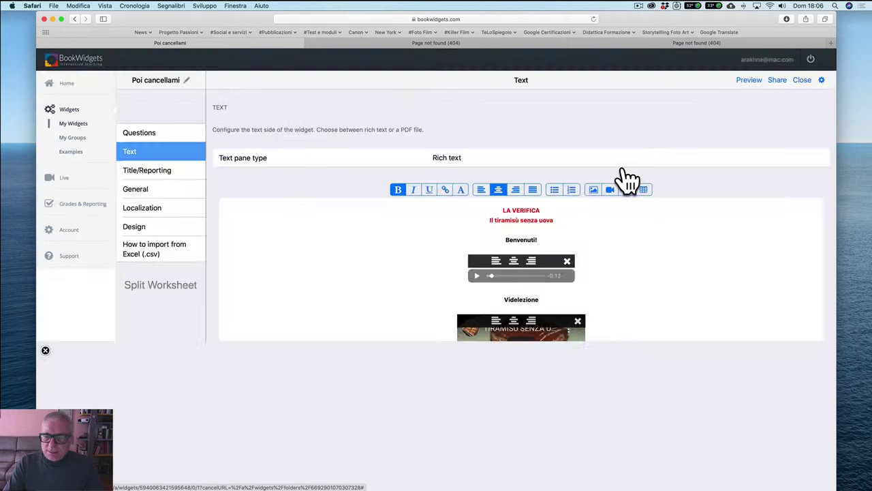
left_click(433, 273)
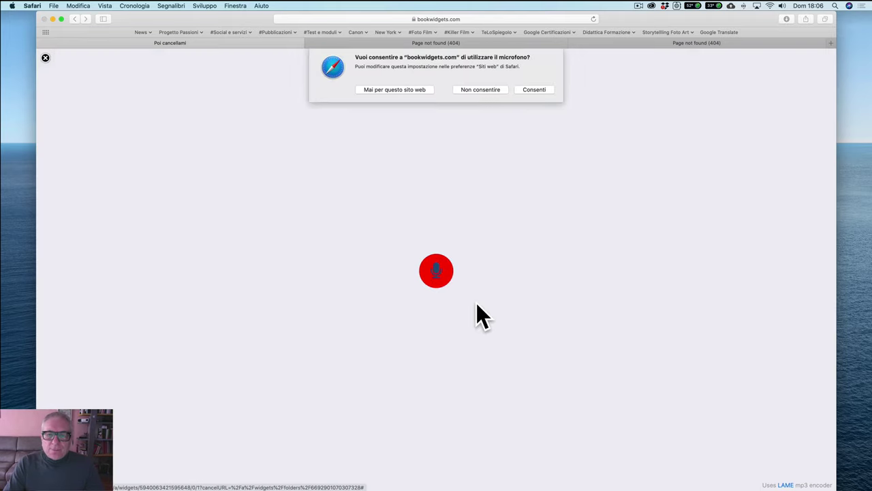
left_click(537, 90)
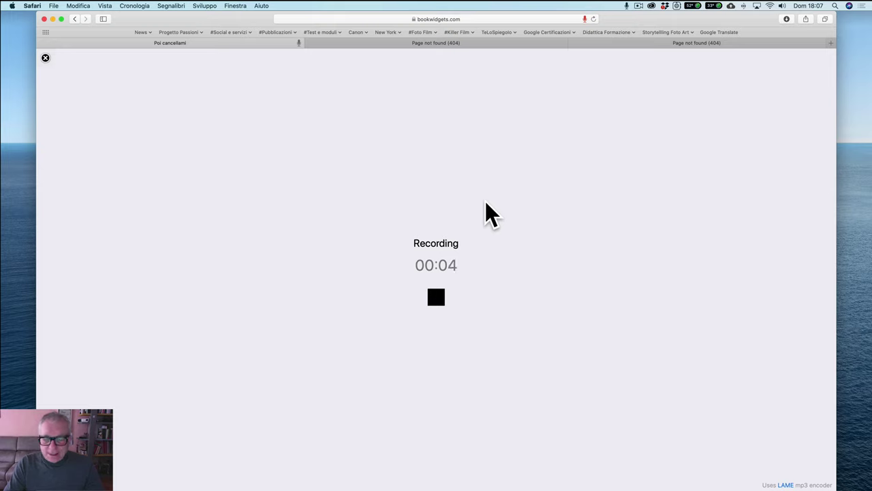
left_click(437, 297)
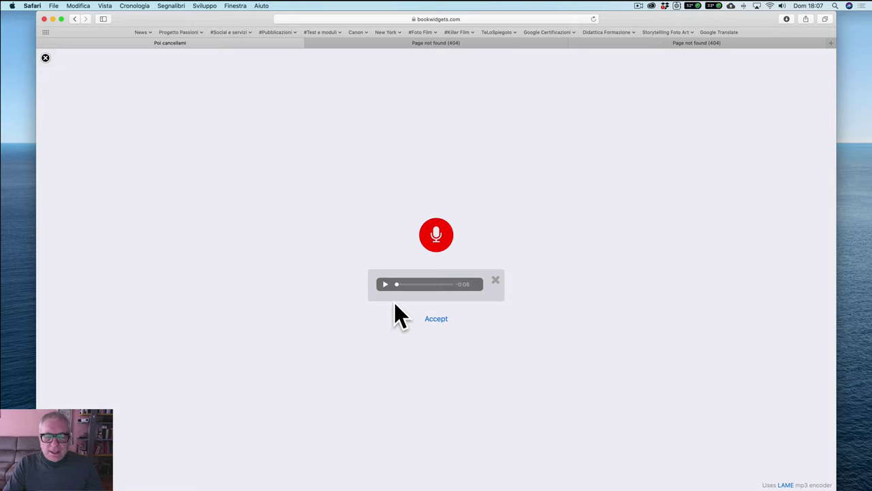
left_click(385, 284)
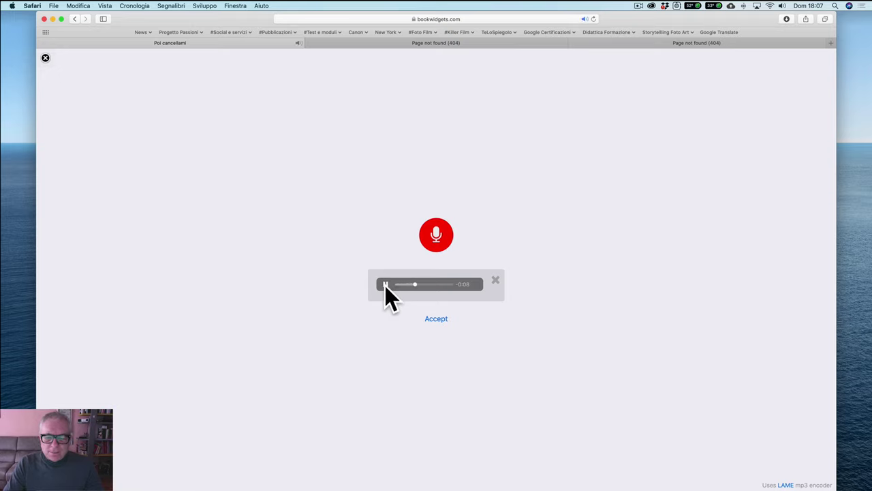
left_click(385, 285)
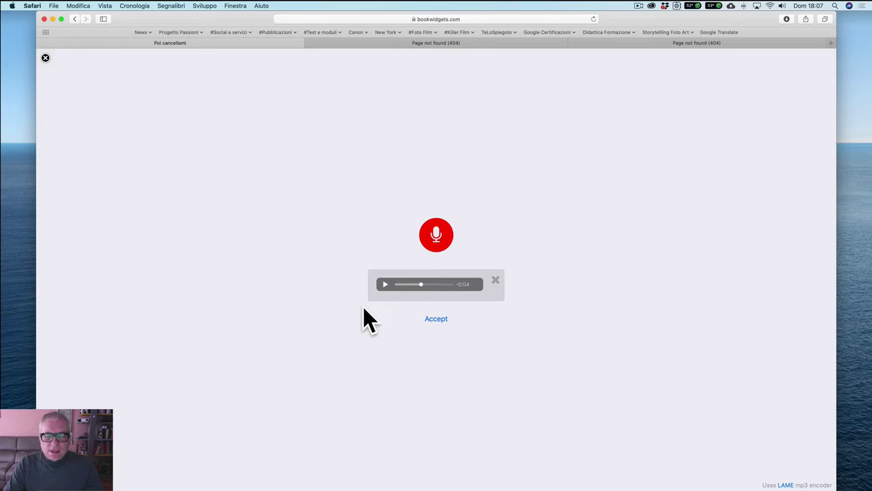
left_click(436, 319)
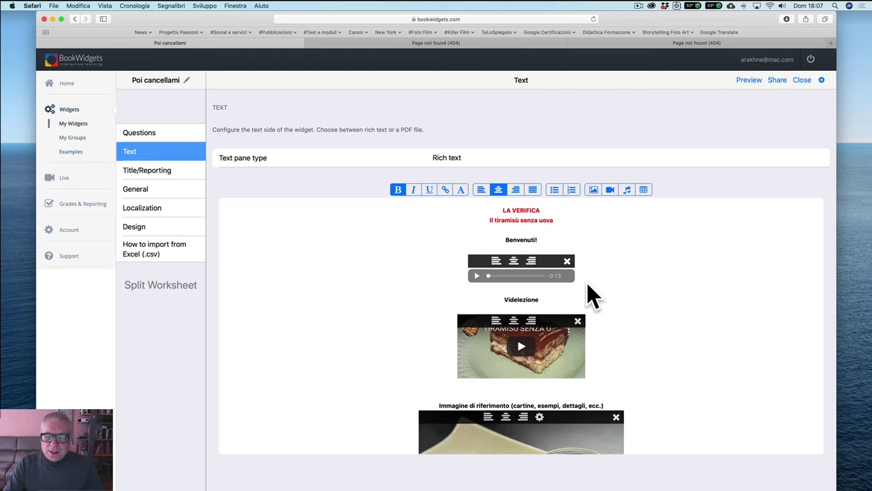
Examine the lesson material in the text pane, from the reference image through the recipe text to the teachers' video.
scroll(595, 286, "down", 3)
scroll(594, 282, "down", 8)
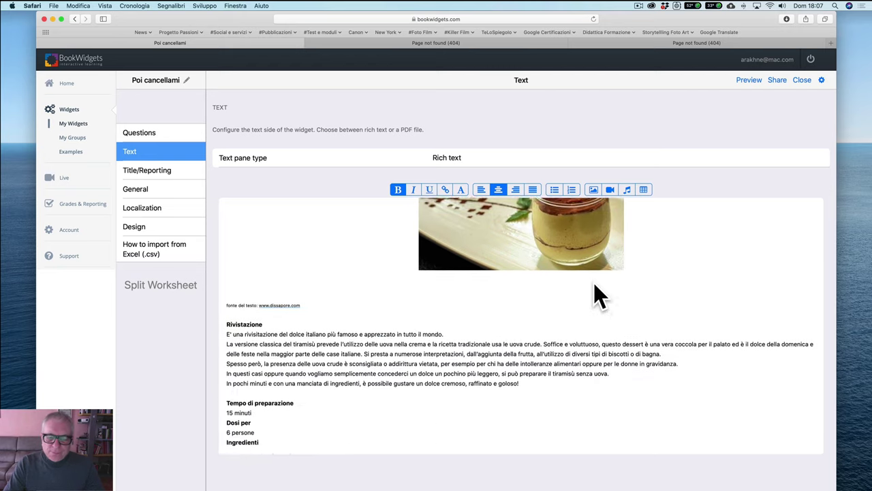
scroll(594, 282, "down", 6)
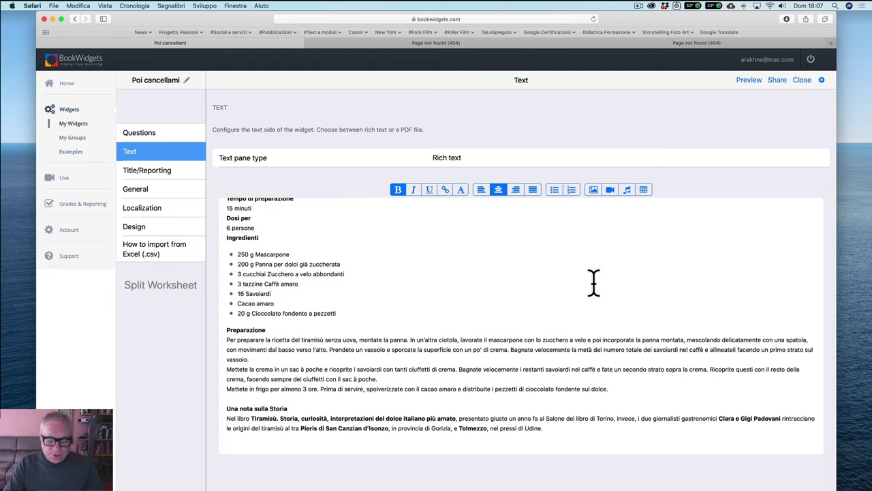
scroll(593, 280, "up", 2)
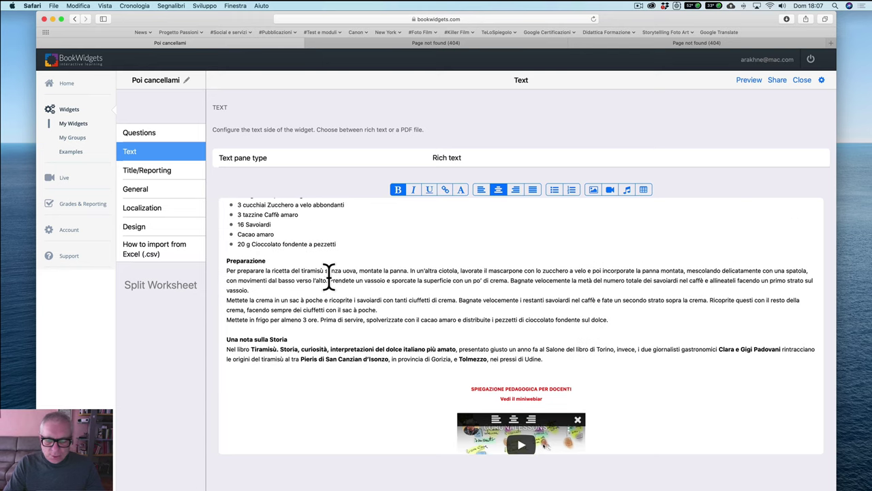
scroll(515, 291, "down", 2)
scroll(518, 295, "up", 1)
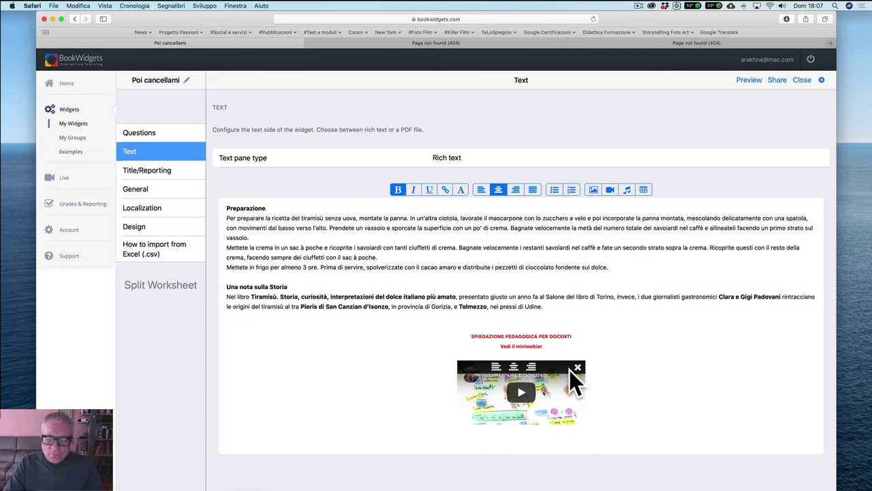
scroll(550, 299, "up", 7)
scroll(550, 308, "up", 10)
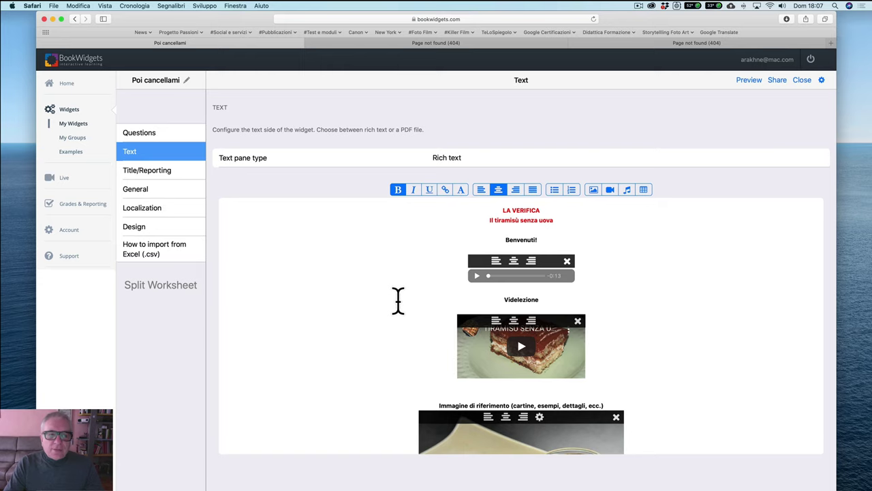
Open the "Origine del tiramisu" question and examine its question type, question text, answers and options.
left_click(161, 135)
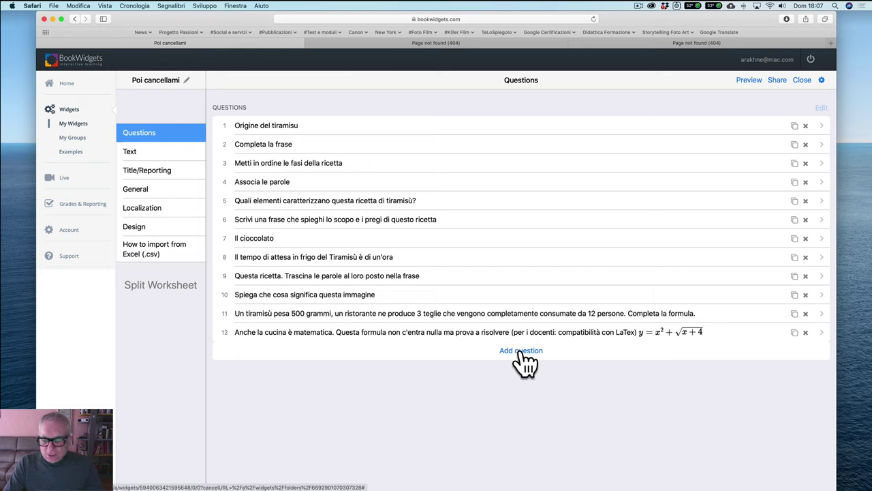
left_click(272, 129)
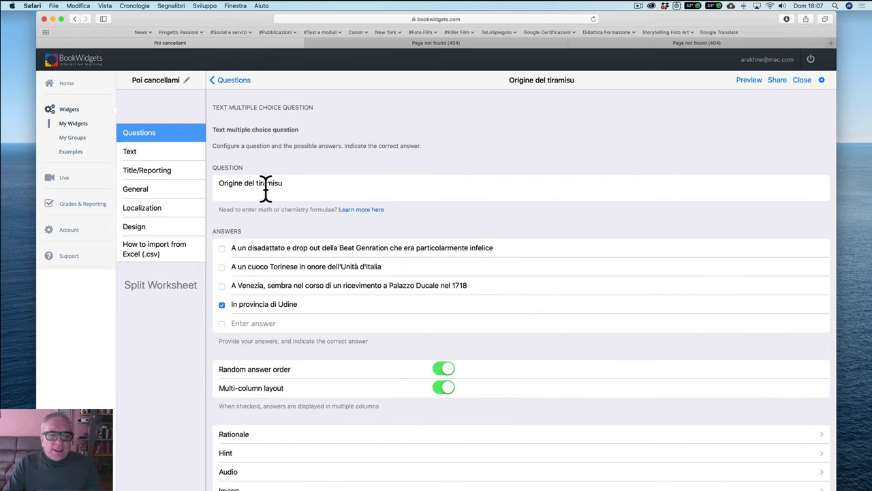
left_click_drag(297, 185, 202, 179)
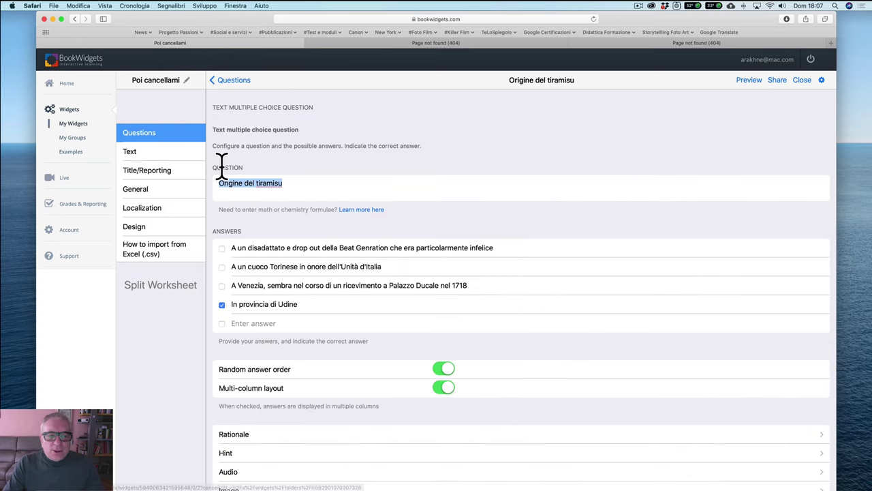
scroll(427, 221, "down", 3)
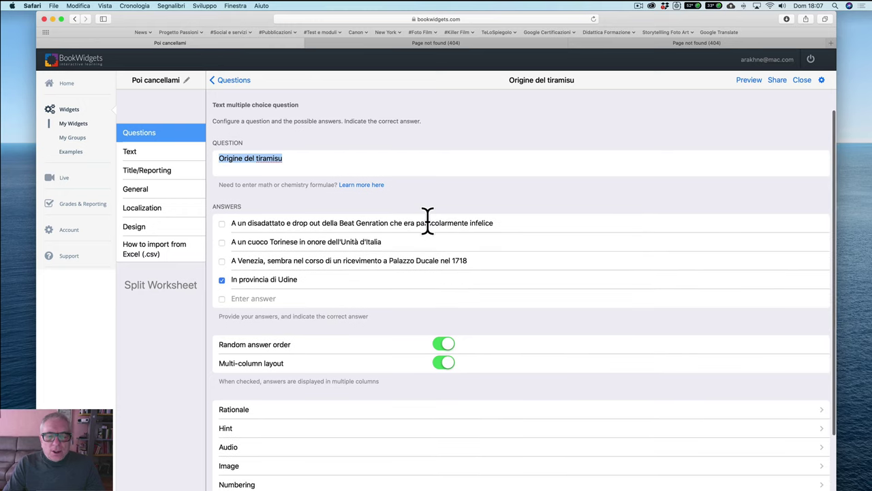
scroll(427, 221, "down", 1)
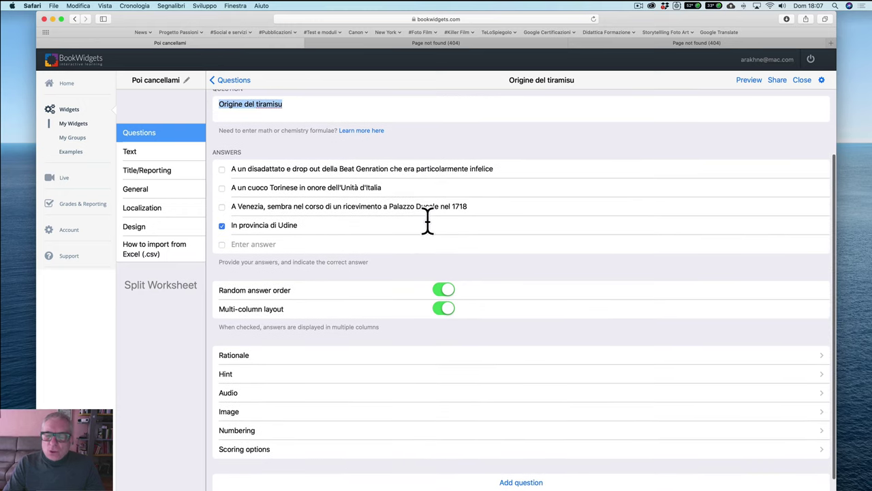
scroll(427, 221, "up", 3)
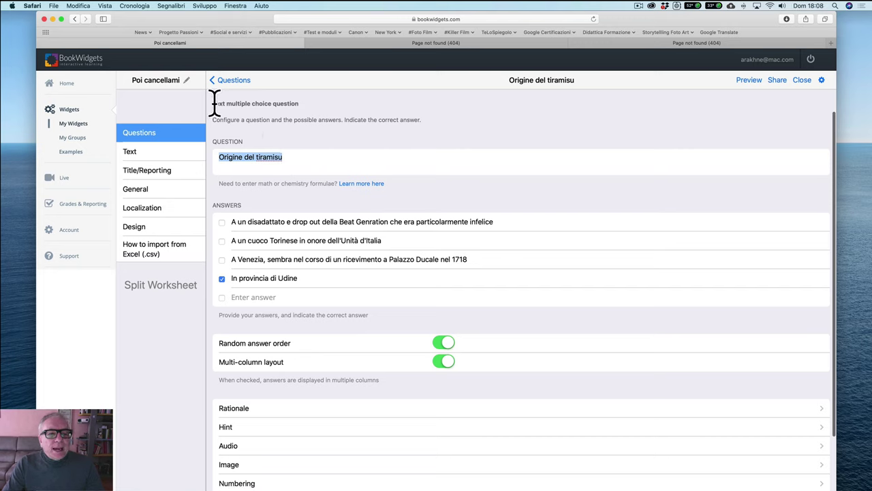
left_click_drag(215, 103, 310, 102)
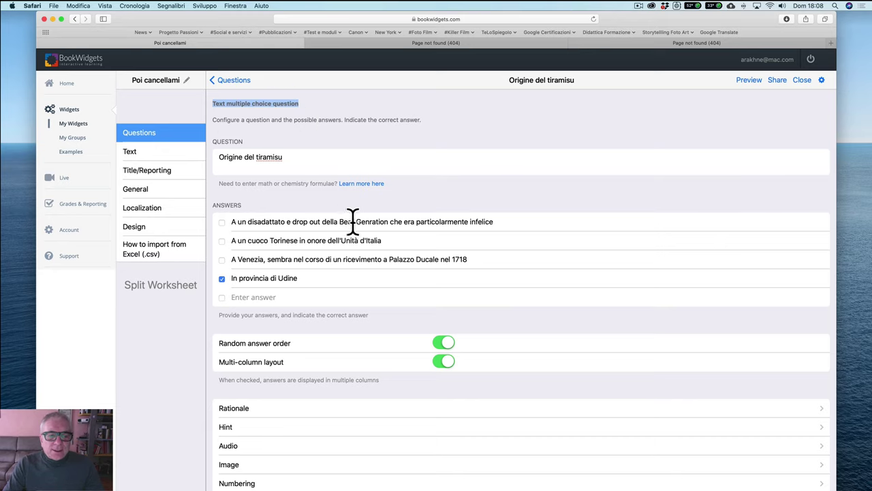
Add "Altra risposta" as another answer to the "Origine del tiramisu" question.
scroll(353, 222, "down", 1)
scroll(353, 221, "down", 3)
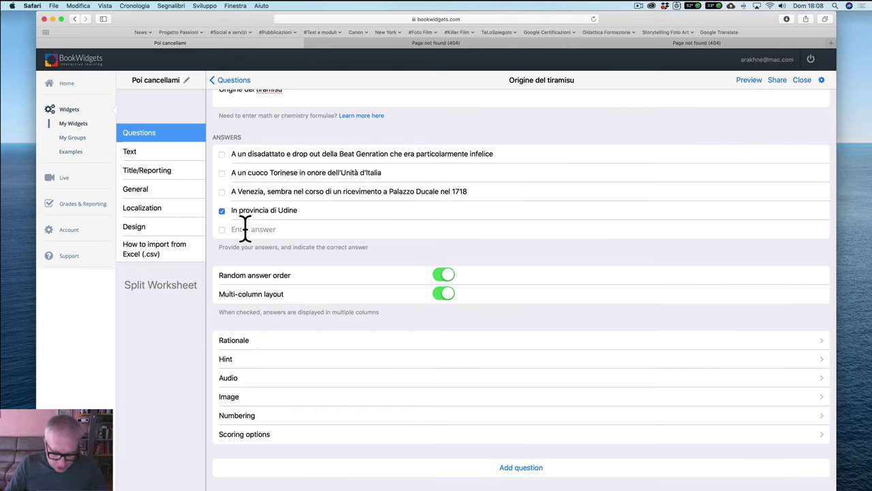
type("Altra risposta")
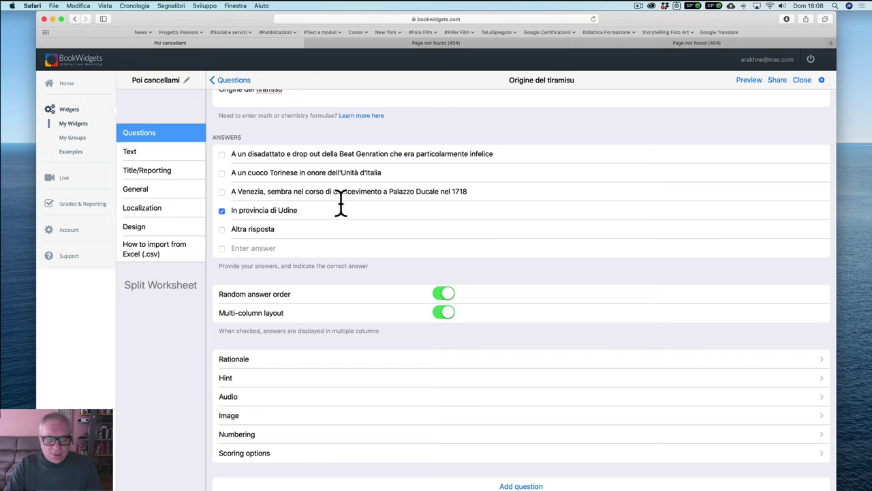
Inspect the question's Audio and Scoring options settings, returning to the question each time without changing anything.
scroll(335, 252, "down", 1)
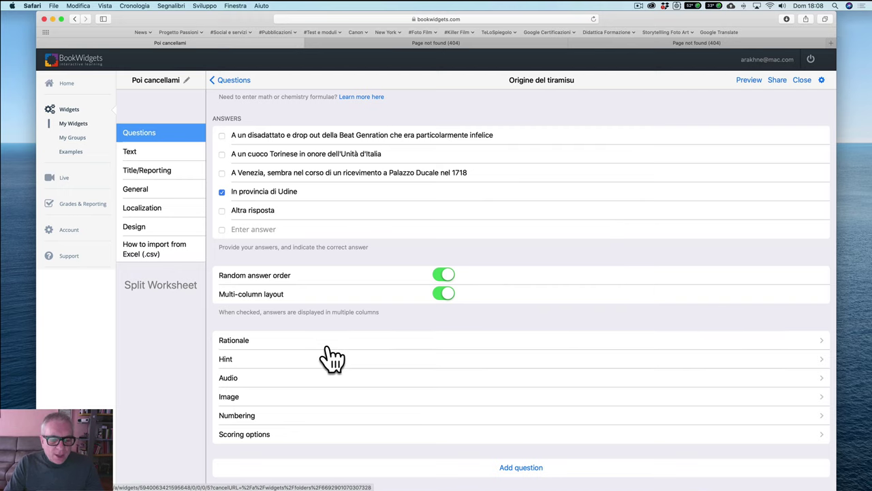
left_click(238, 379)
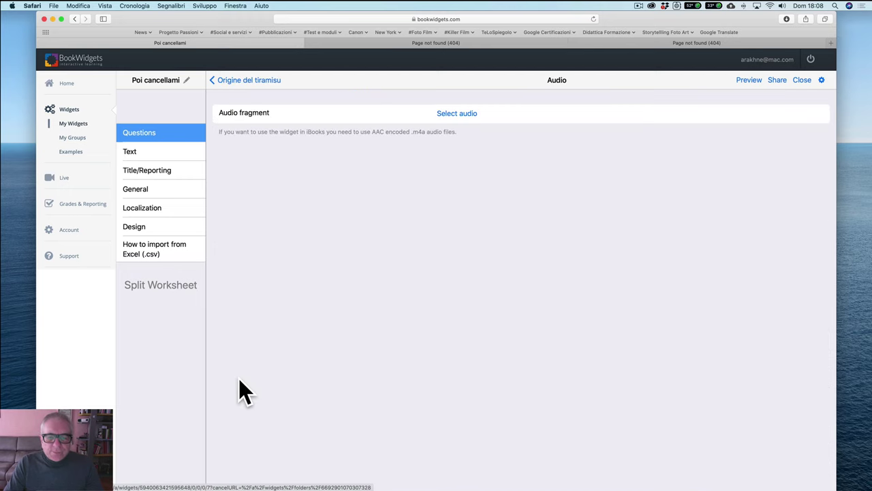
left_click(263, 81)
scroll(307, 412, "down", 3)
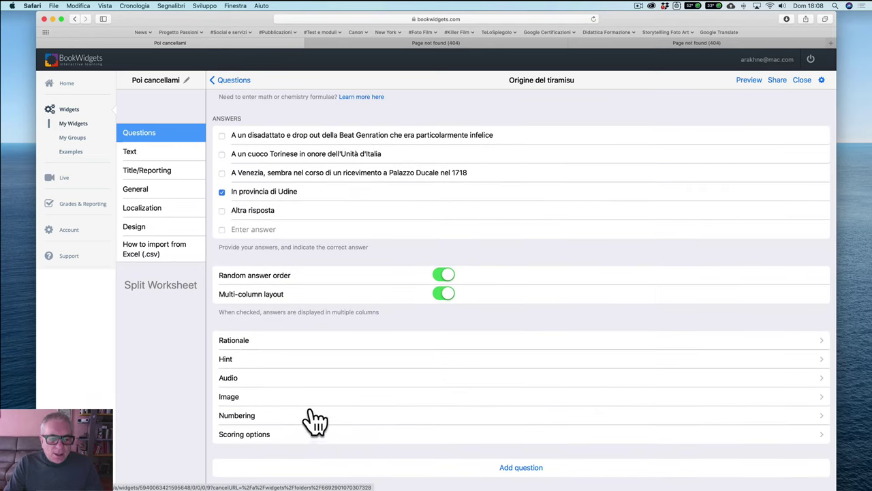
left_click(271, 436)
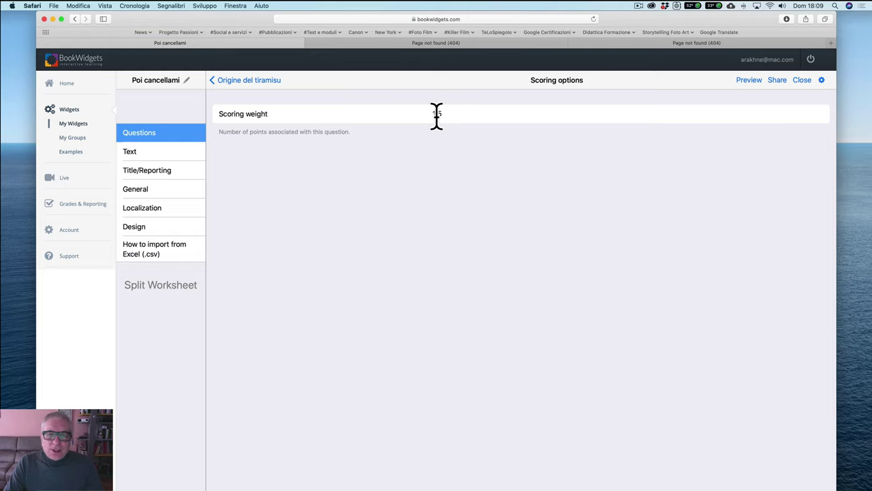
left_click(215, 81)
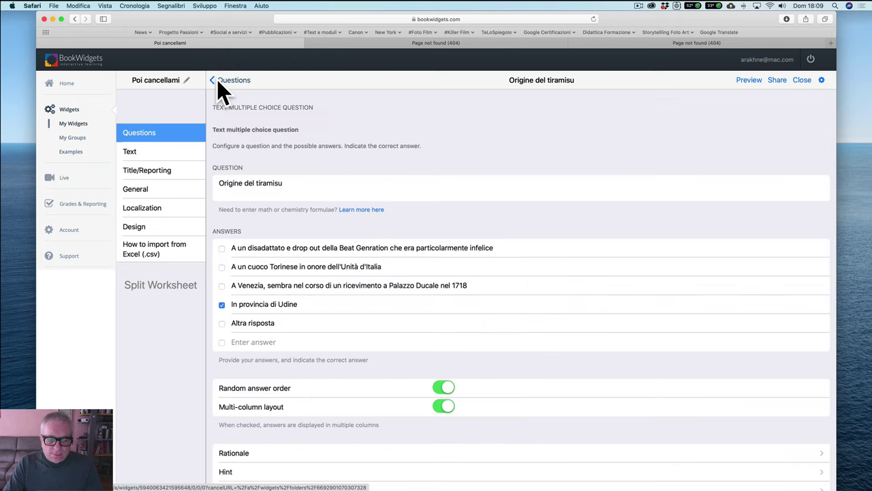
Preview the worksheet as a student and find the "Origine del tiramisu" question with its added answer.
scroll(486, 242, "down", 3)
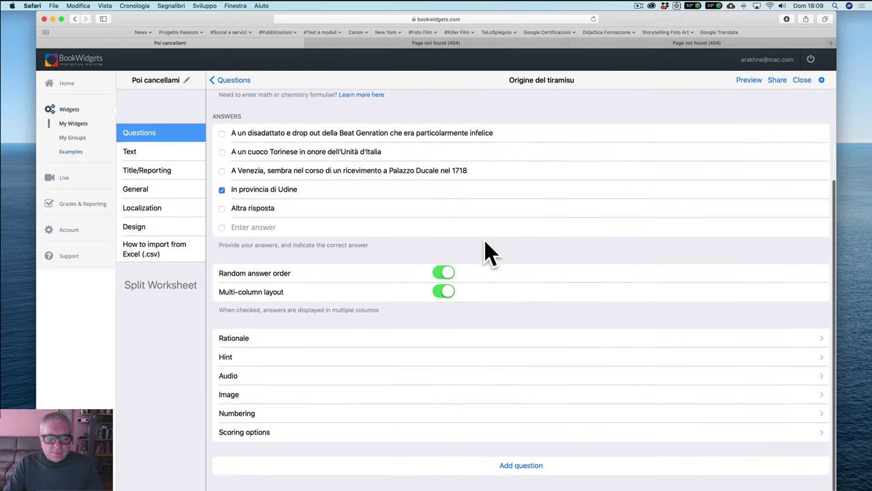
scroll(484, 250, "up", 3)
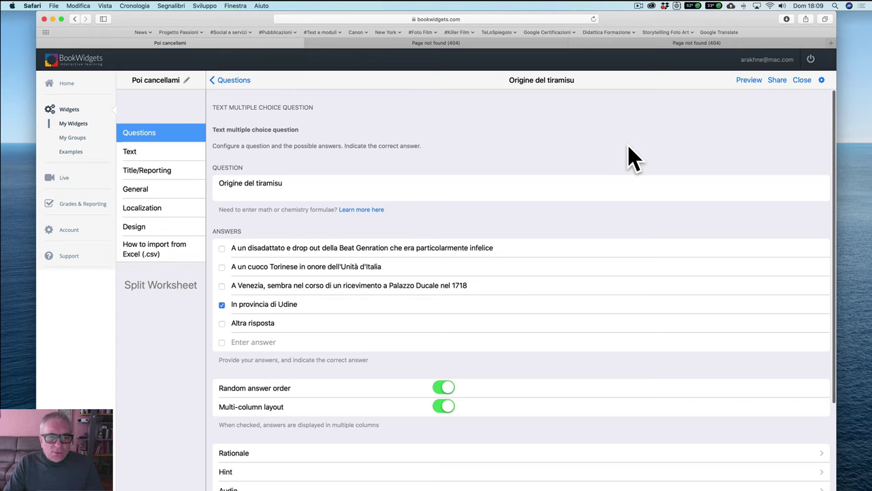
left_click(749, 81)
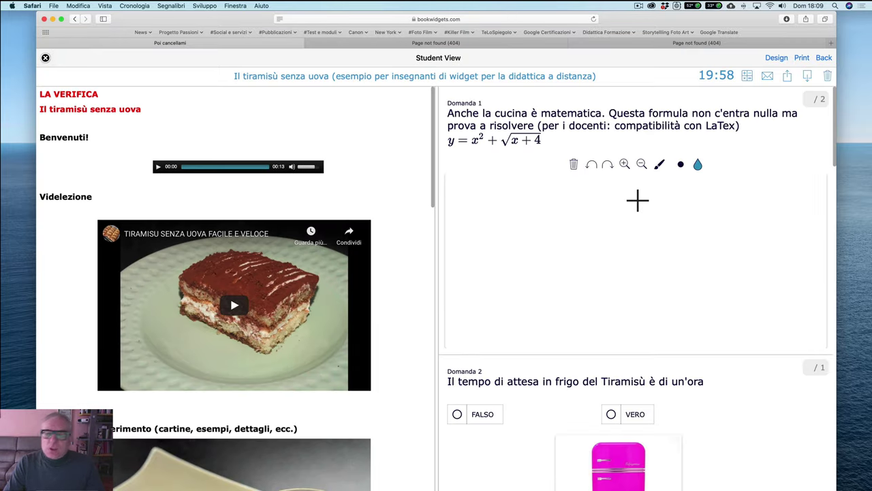
scroll(620, 224, "down", 5)
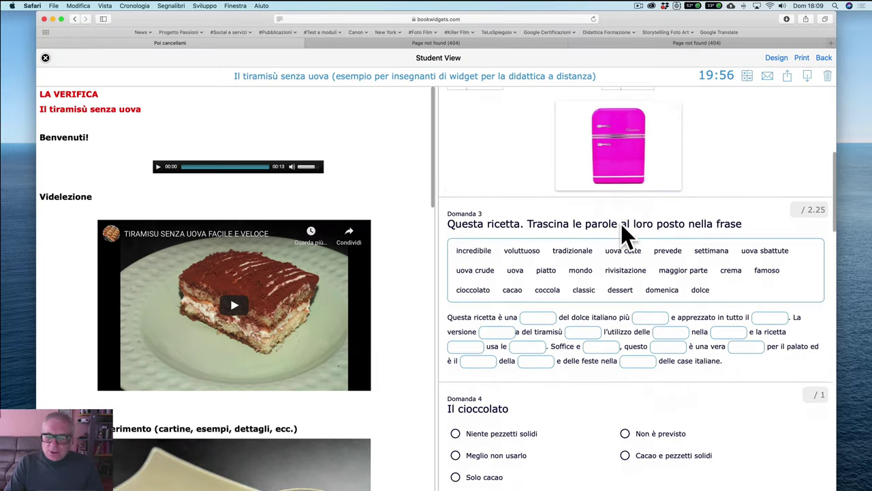
scroll(626, 235, "down", 5)
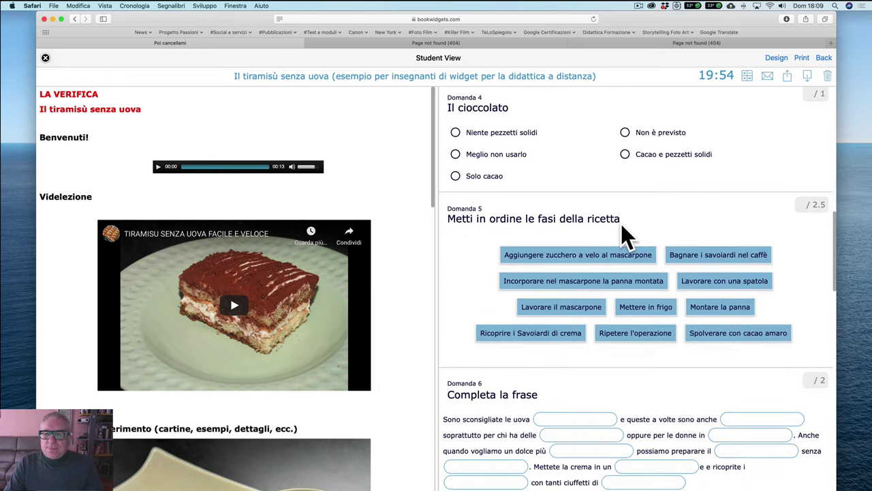
scroll(627, 235, "down", 14)
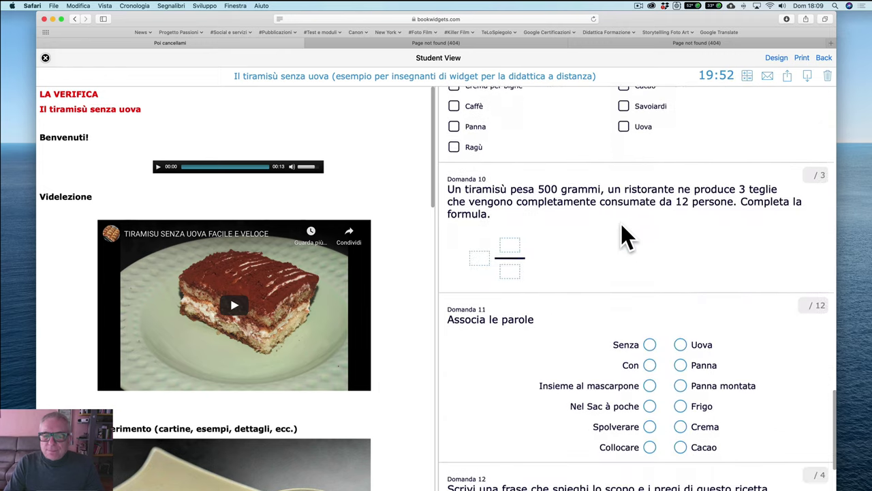
scroll(627, 235, "up", 3)
scroll(624, 231, "up", 1)
scroll(622, 225, "up", 3)
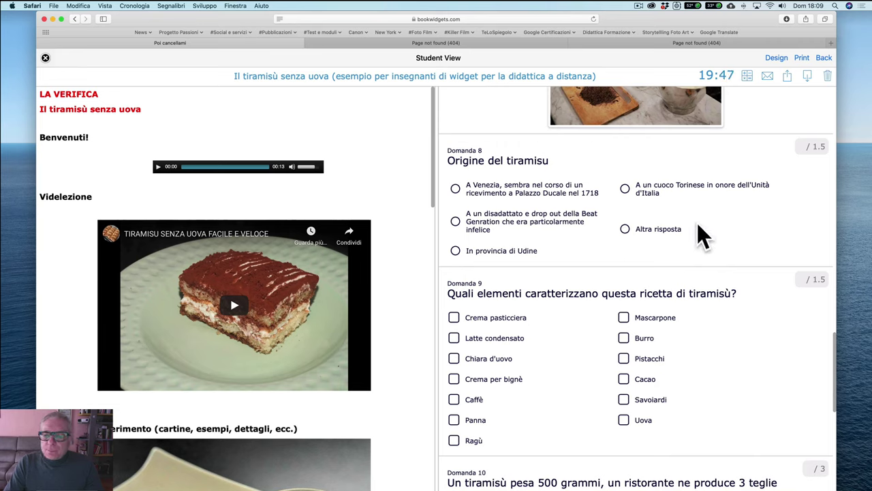
Try several single-choice answers of "Origine del tiramisu" in the student preview, starting with "Altra risposta", and return to the design view.
left_click(625, 230)
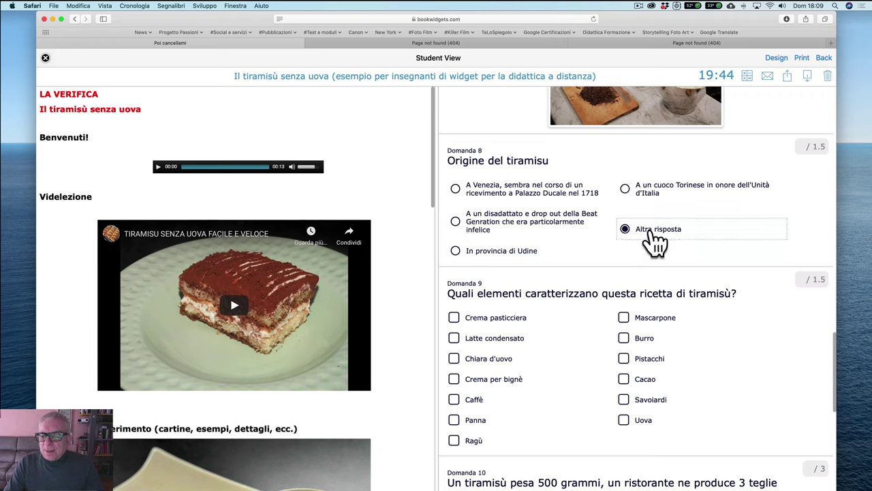
left_click(625, 188)
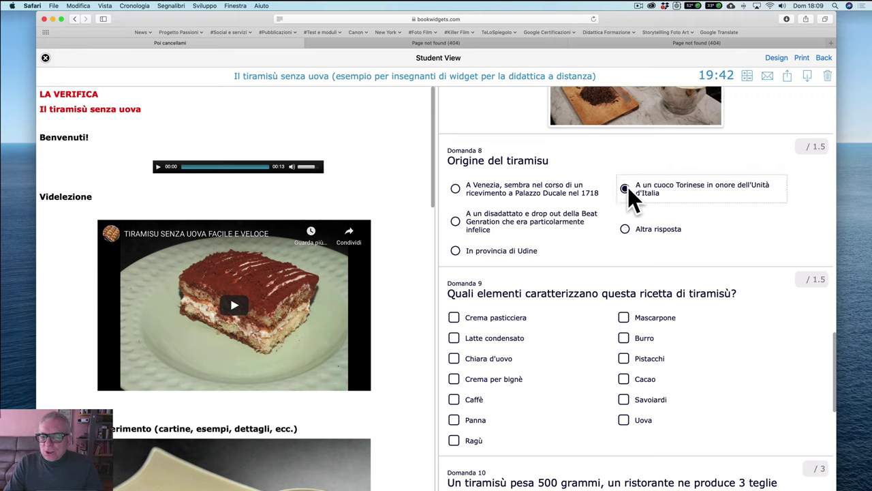
left_click(456, 191)
left_click(456, 222)
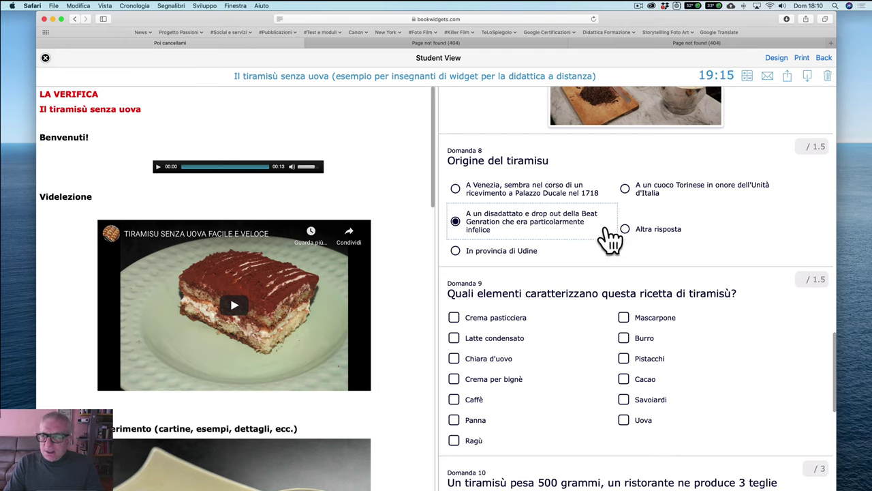
left_click(782, 60)
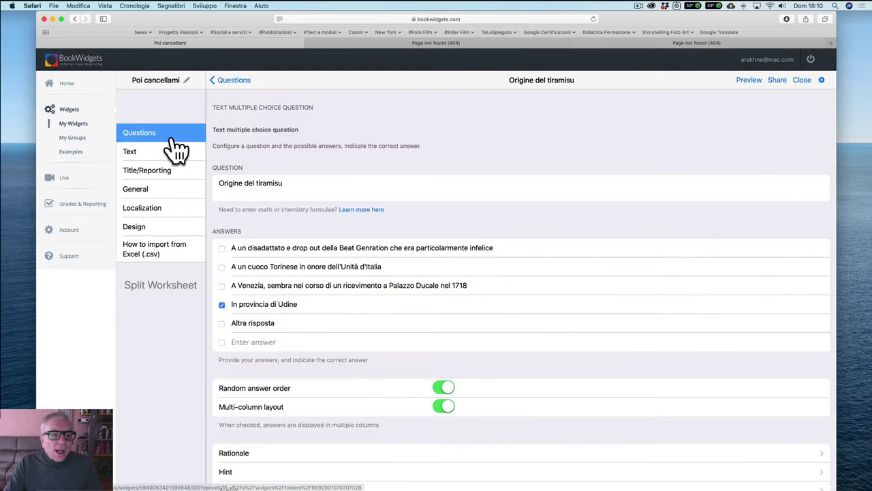
Open the "Completa la frase" question and examine its fill-in-the-blanks type and the text with bracketed words.
left_click(159, 135)
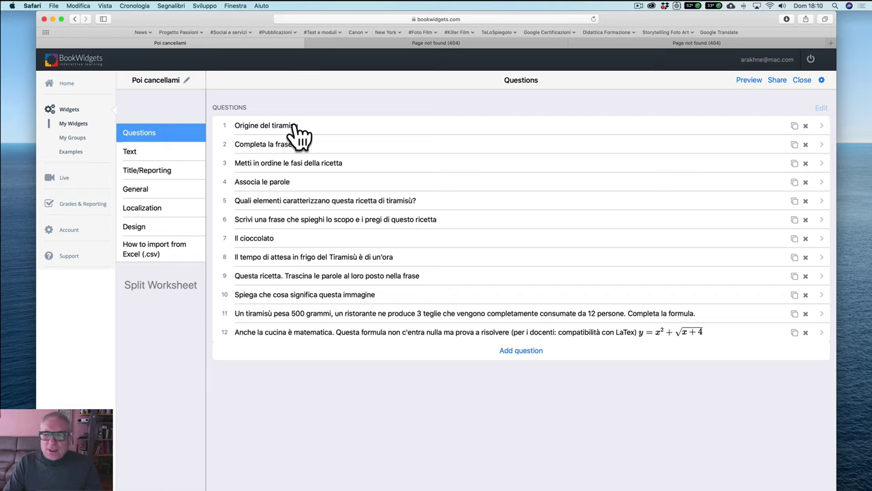
left_click(271, 145)
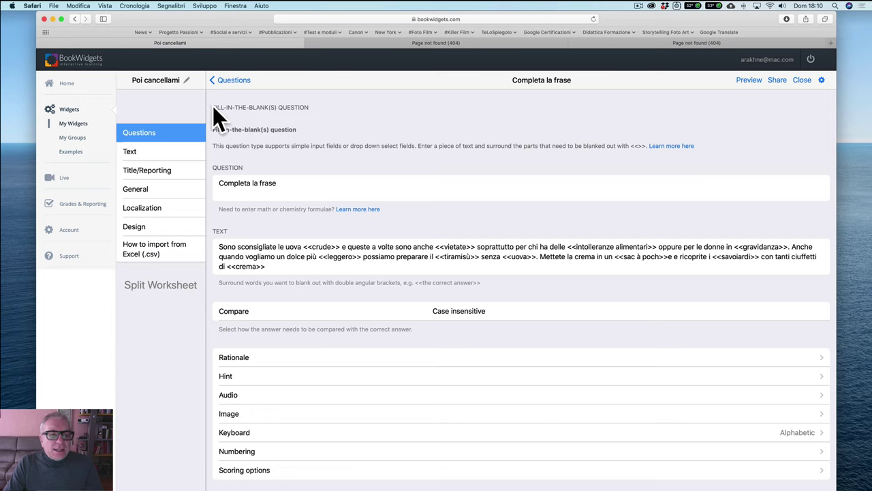
left_click_drag(214, 107, 314, 107)
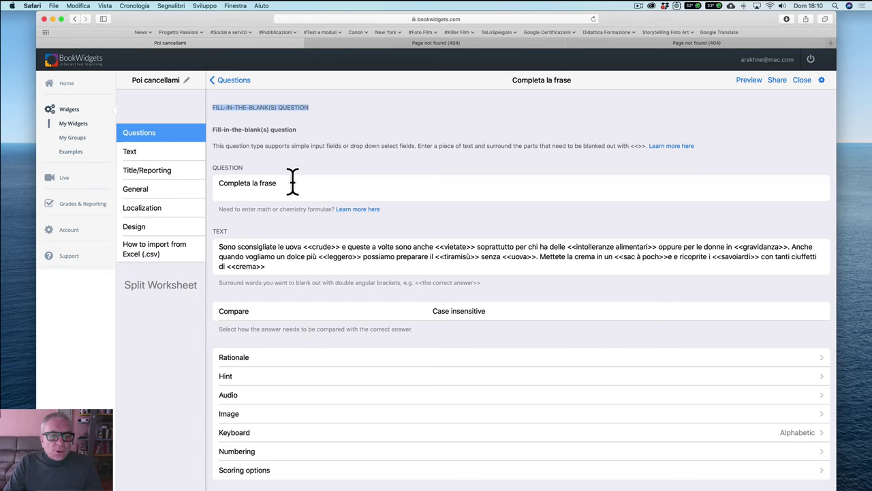
scroll(293, 181, "down", 2)
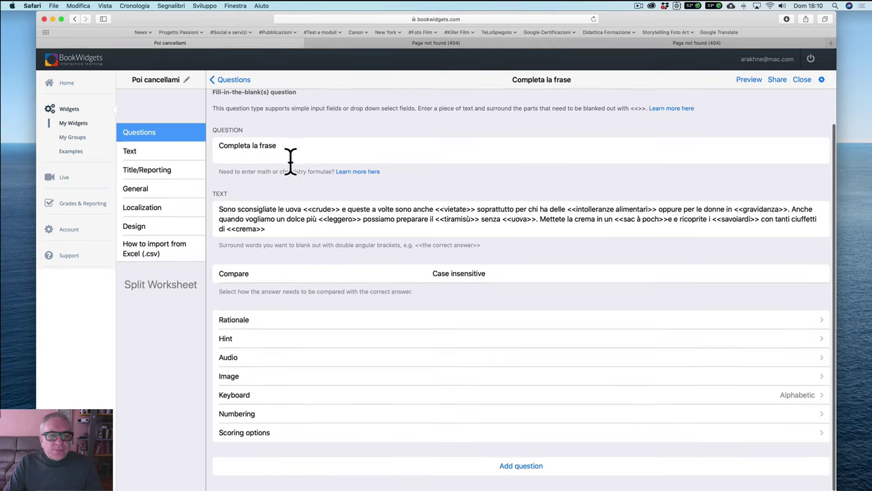
triple_click(252, 220)
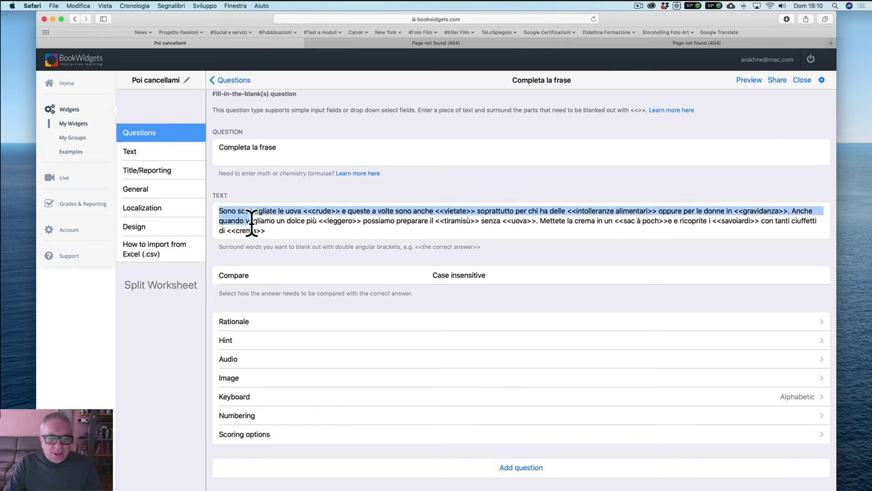
left_click(318, 212)
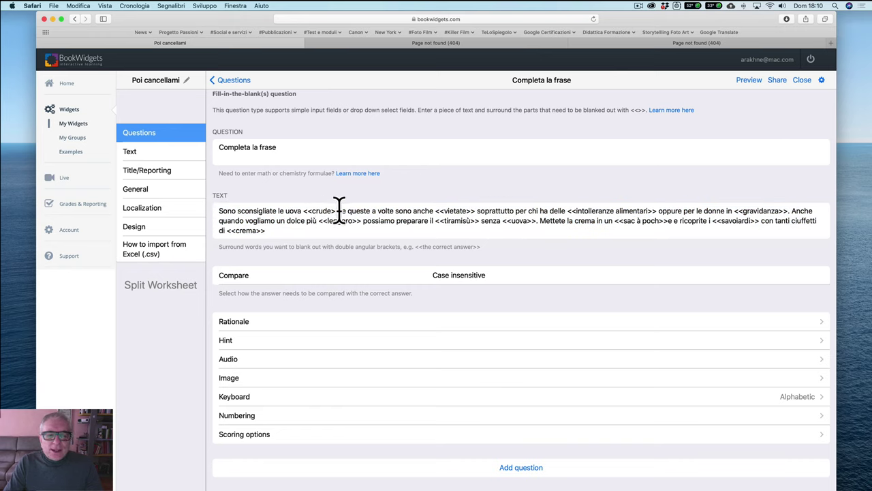
Make "prepa" in the word "preparare" a blank by enclosing it in double angle brackets.
left_click(398, 221)
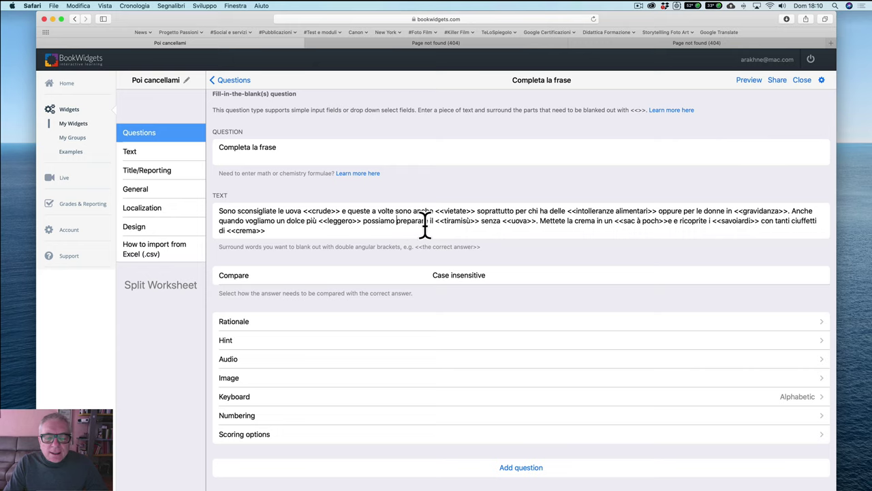
scroll(424, 225, "up", 1)
type("<<")
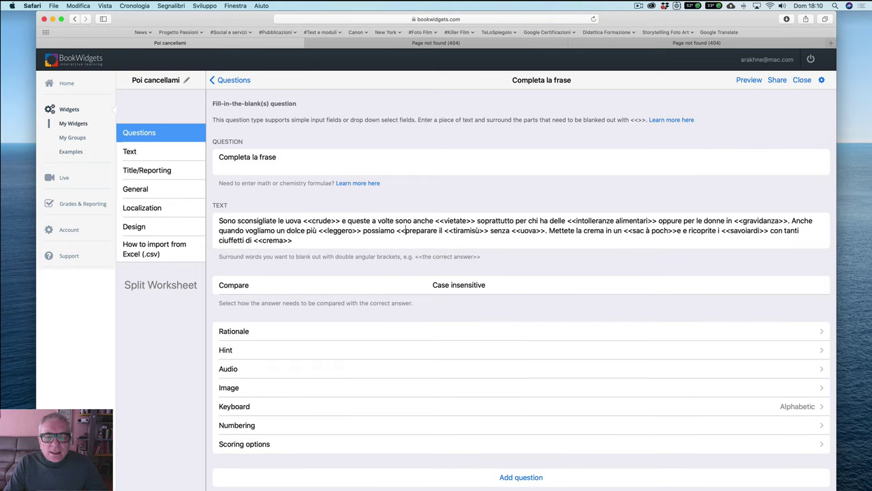
left_click(439, 230)
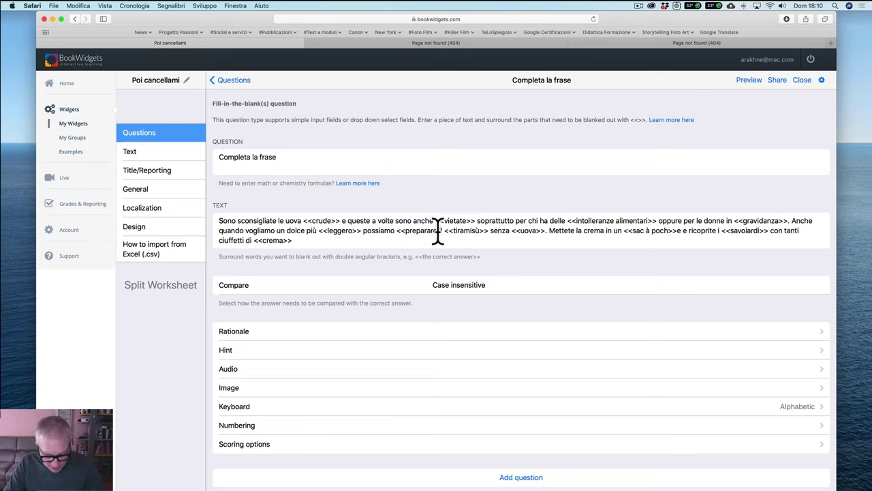
type("il")
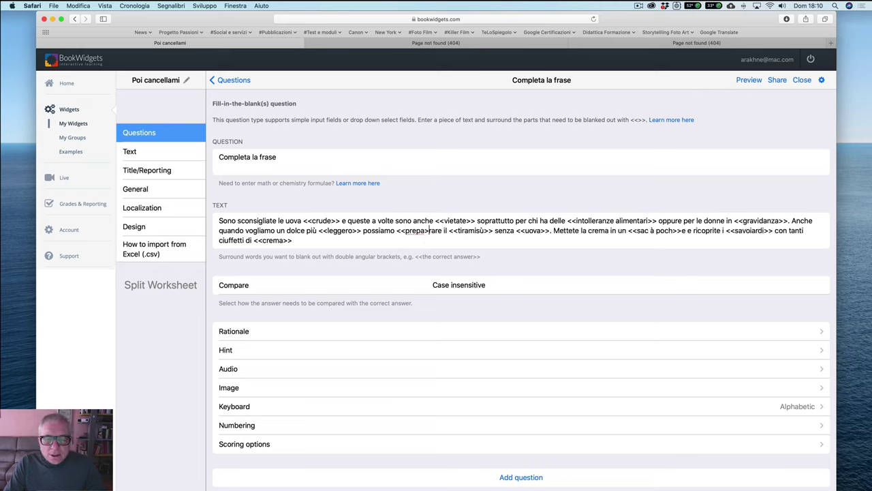
type(">>")
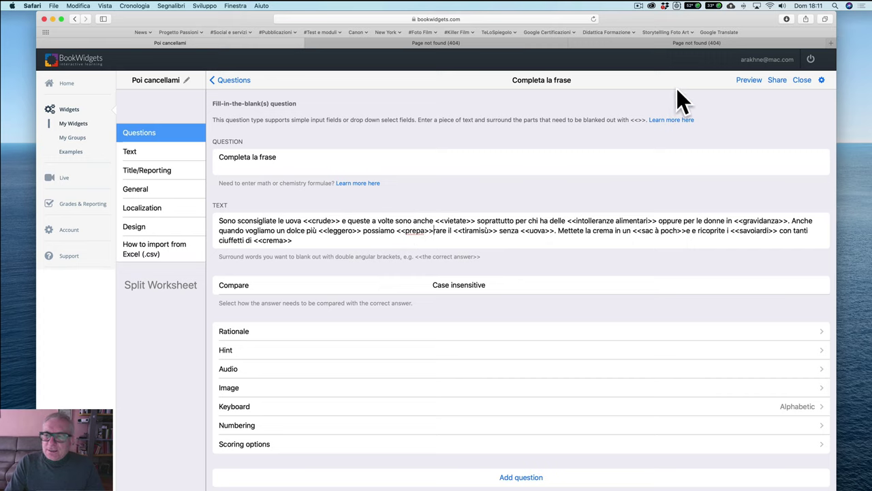
Preview the worksheet as a student and fill the blank before "rare" in "Completa la frase" with "prepa".
left_click(747, 84)
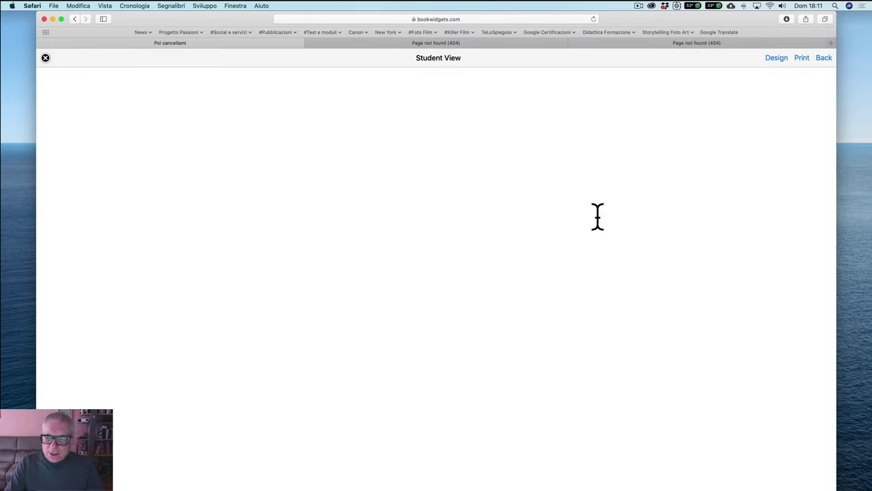
scroll(615, 218, "down", 5)
scroll(615, 218, "down", 4)
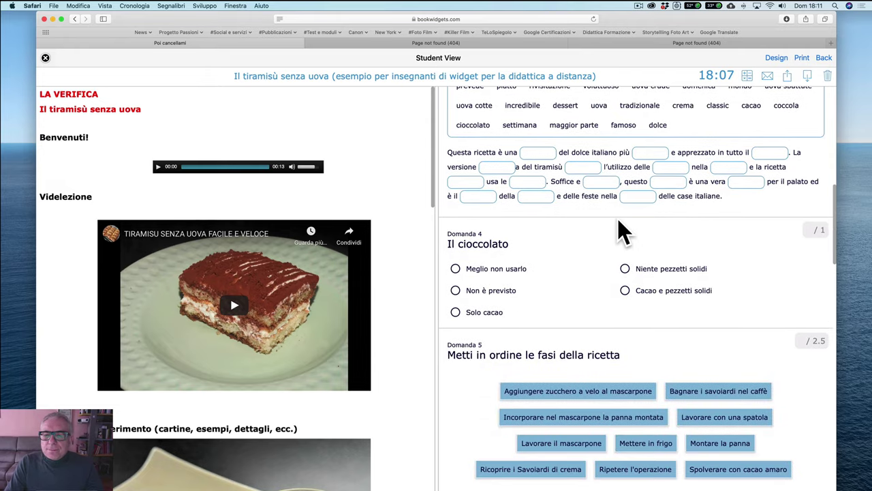
scroll(621, 230, "down", 3)
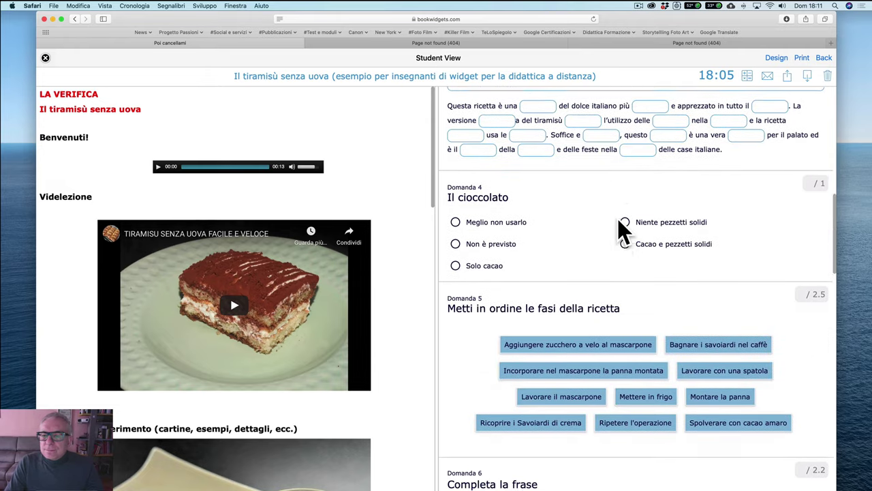
scroll(620, 228, "down", 4)
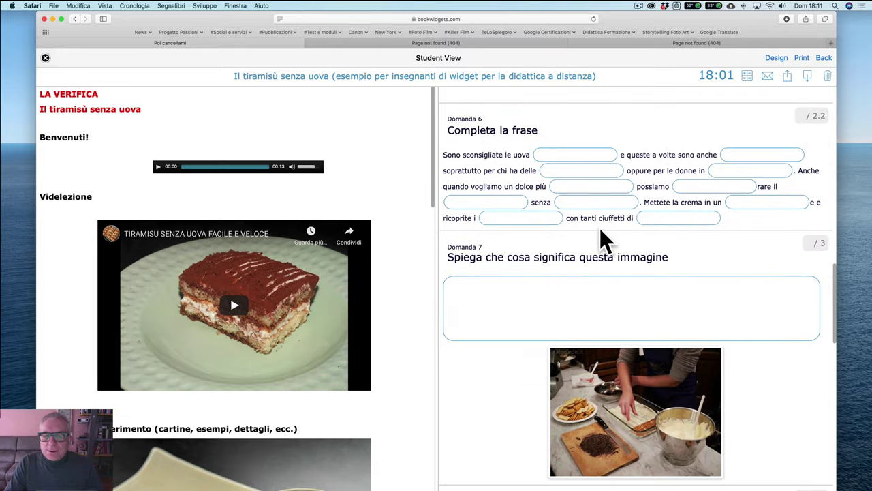
scroll(597, 241, "down", 1)
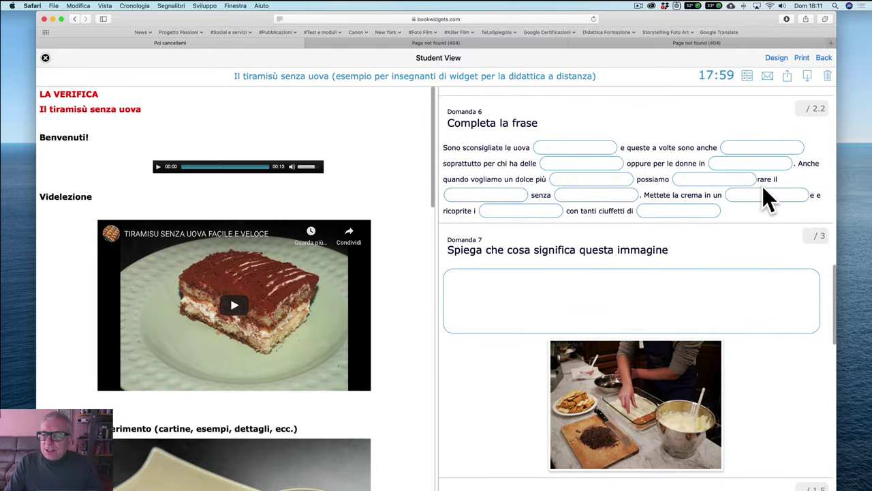
left_click(724, 180)
type("prepa")
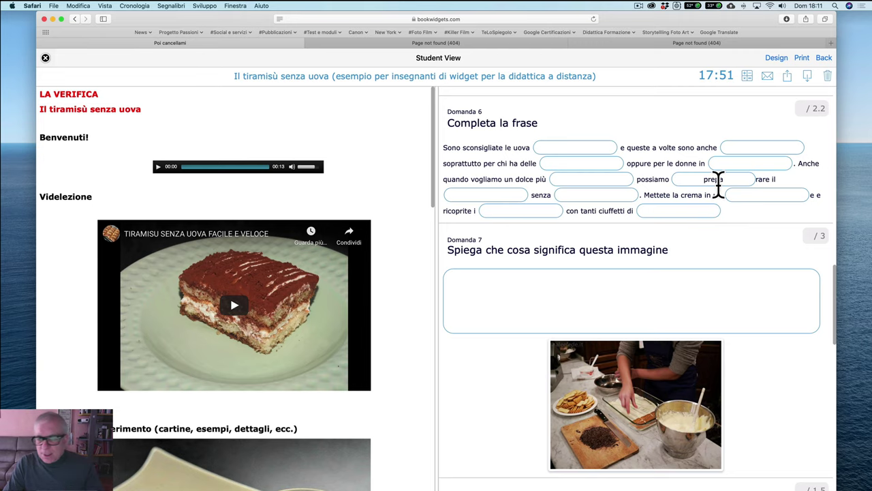
Review the "Completa la frase" blanks in the student preview again, then close the preview.
scroll(706, 180, "up", 1)
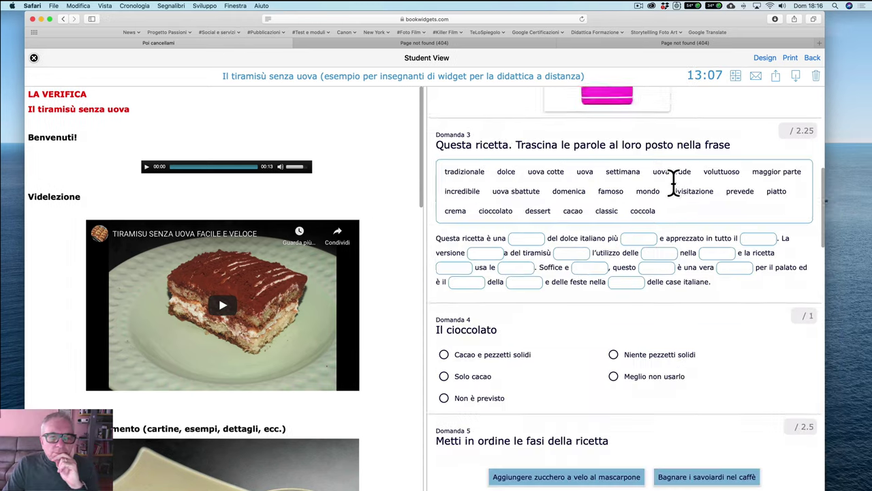
scroll(672, 185, "down", 10)
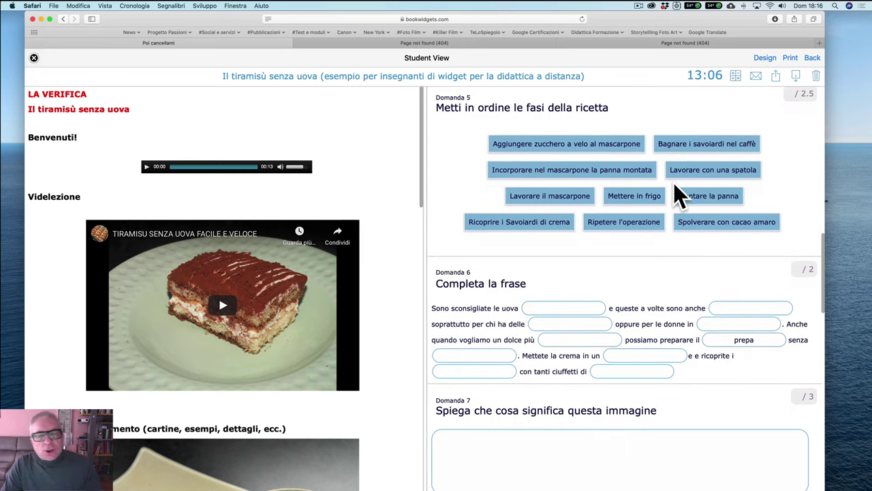
scroll(681, 188, "down", 1)
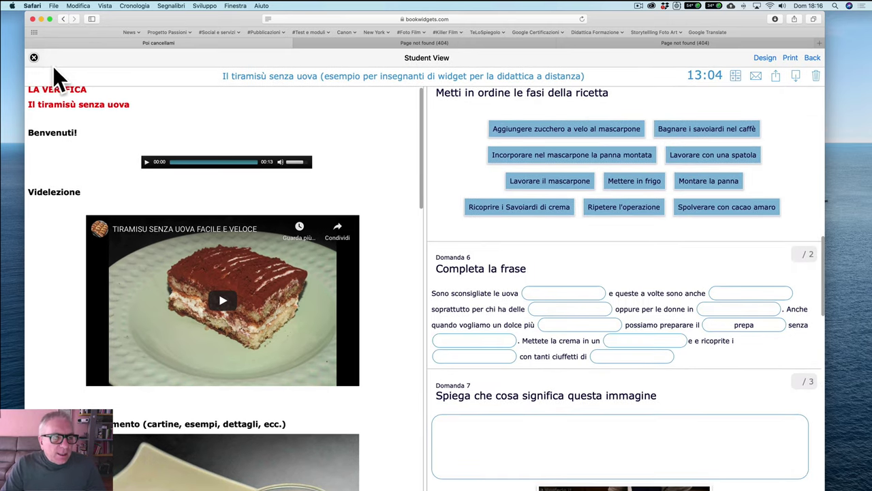
left_click(35, 58)
Inspect the scoring weight of the "Completa la frase" question and return to the question without changing it.
scroll(424, 362, "down", 3)
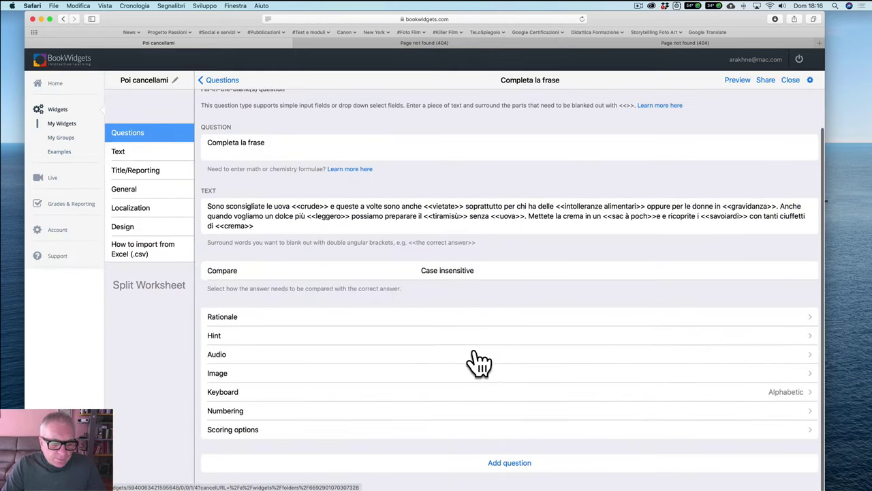
left_click(248, 434)
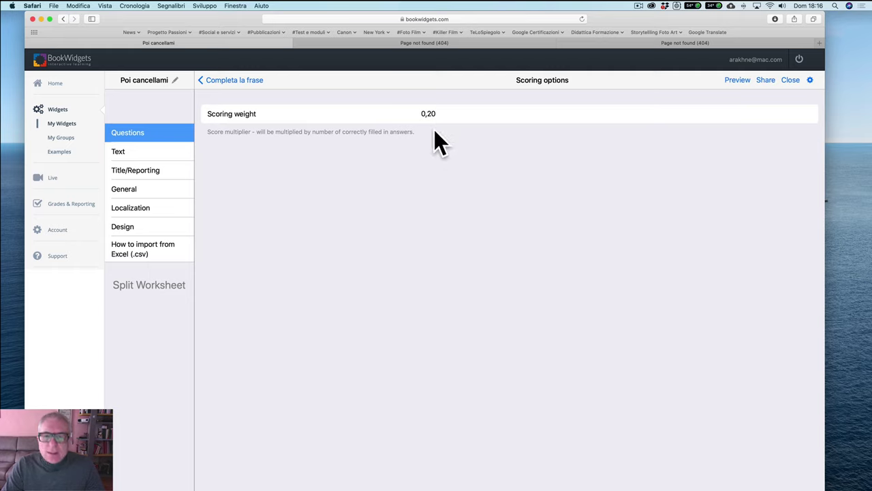
left_click(212, 80)
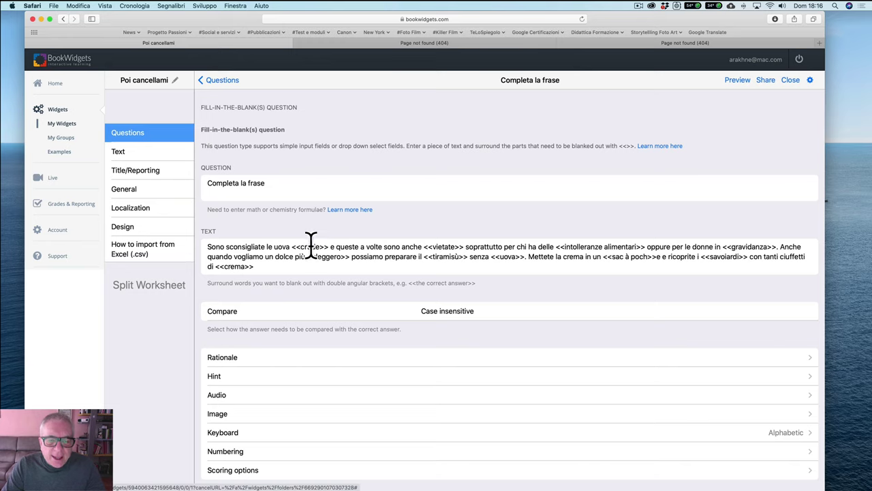
Review the bracketed words in the "Completa la frase" text, such as "crude", "vietate" and "tiramisù", and return to the question list.
left_click_drag(300, 246, 319, 246)
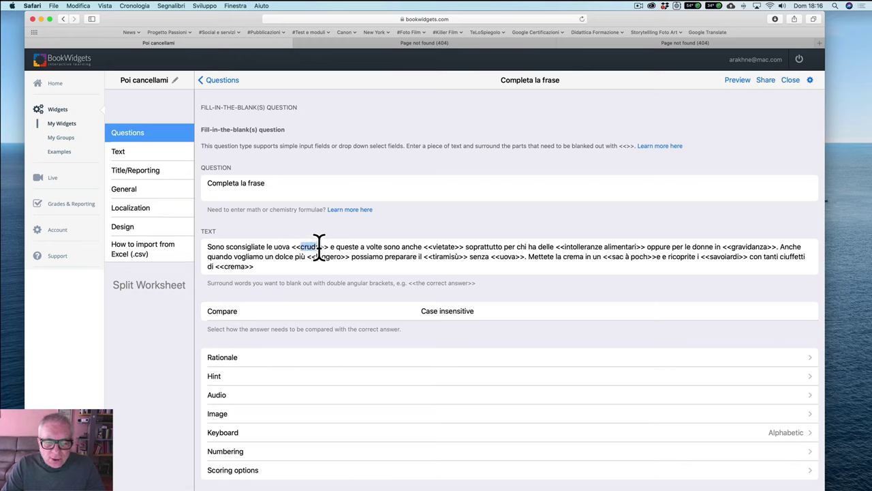
left_click(433, 247)
left_click_drag(434, 246, 512, 263)
left_click_drag(433, 256, 460, 257)
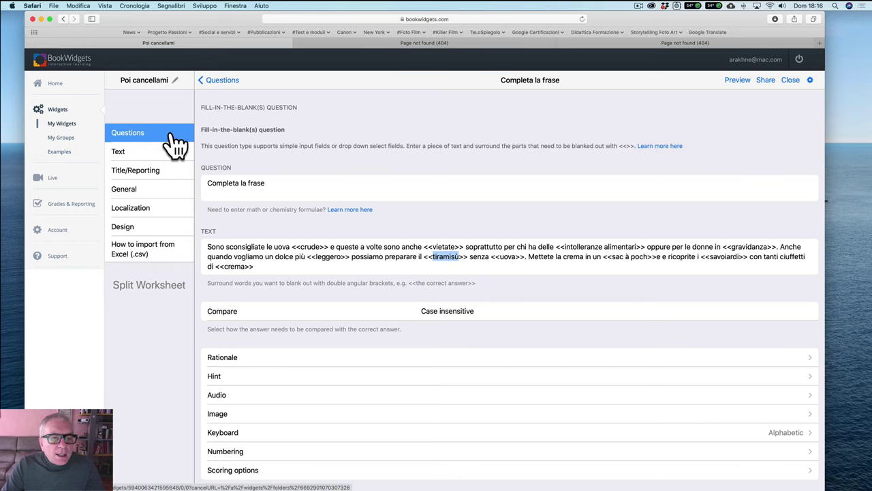
left_click(223, 80)
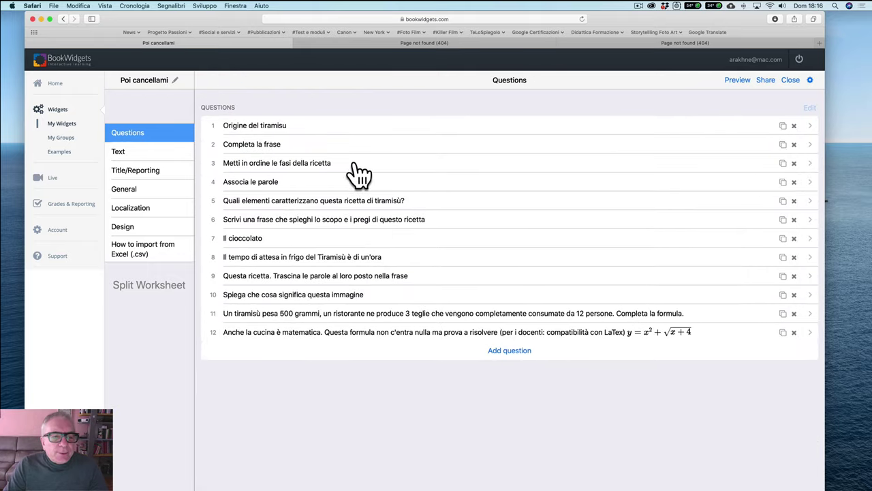
Open "Metti in ordine le fasi della ricetta" and examine its question type, prompt and full list of ordered recipe phases.
left_click(301, 165)
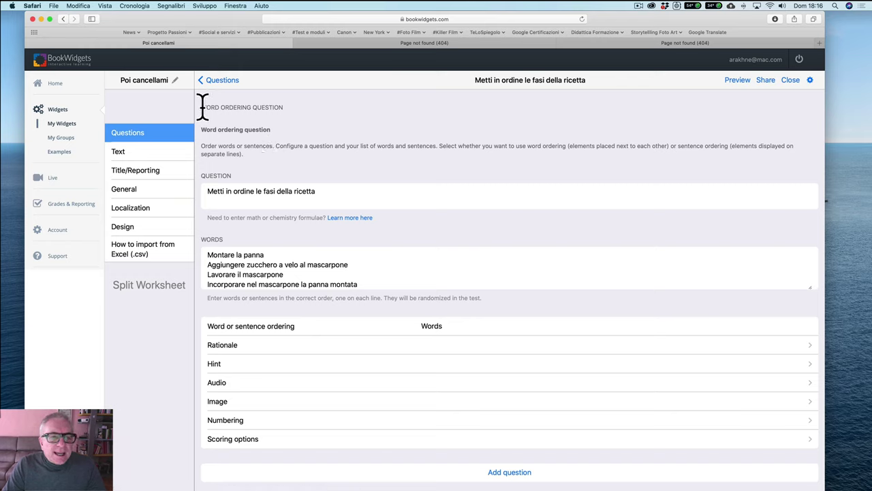
left_click_drag(201, 107, 290, 107)
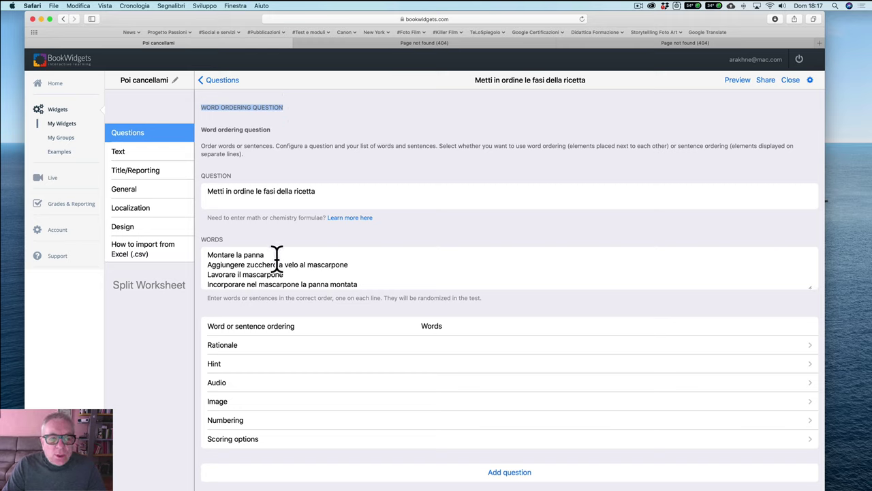
left_click(210, 190)
left_click_drag(319, 191, 200, 191)
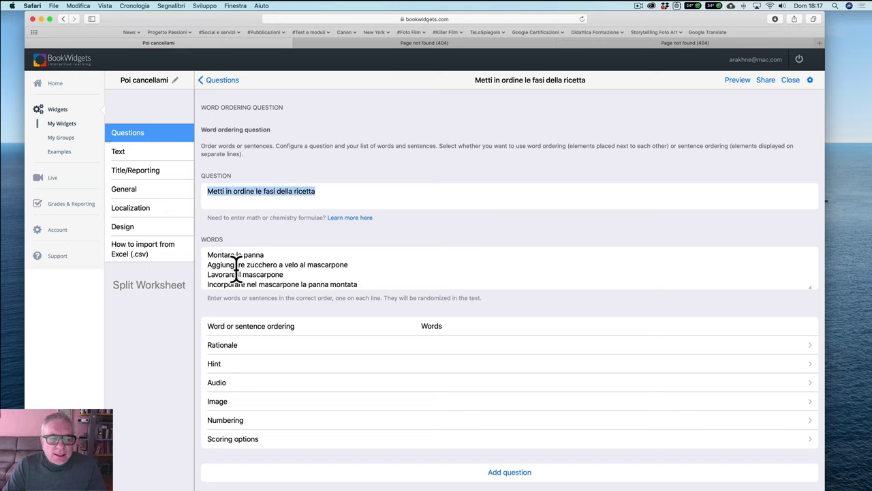
scroll(236, 270, "down", 5)
scroll(236, 271, "up", 3)
scroll(235, 269, "up", 2)
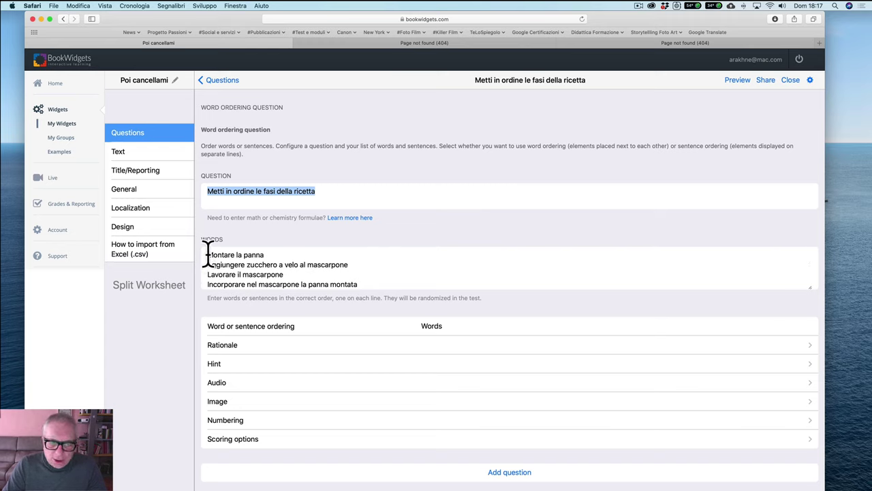
left_click_drag(207, 253, 227, 237)
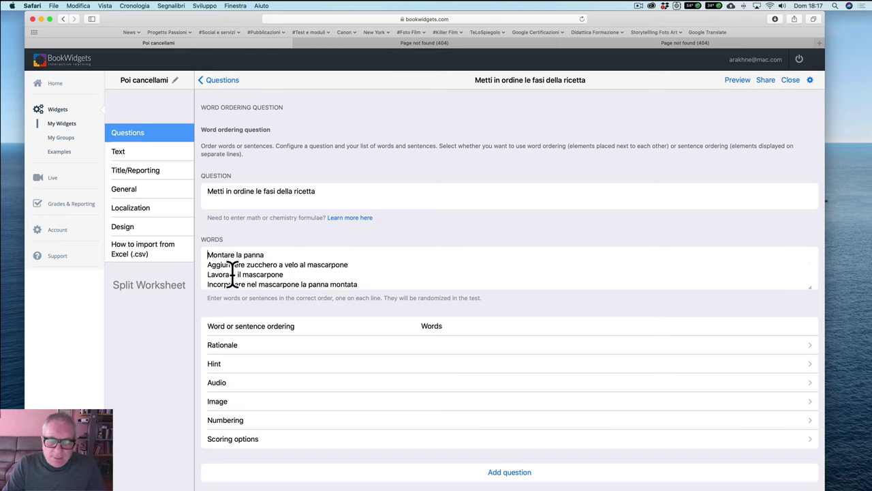
scroll(249, 265, "down", 5)
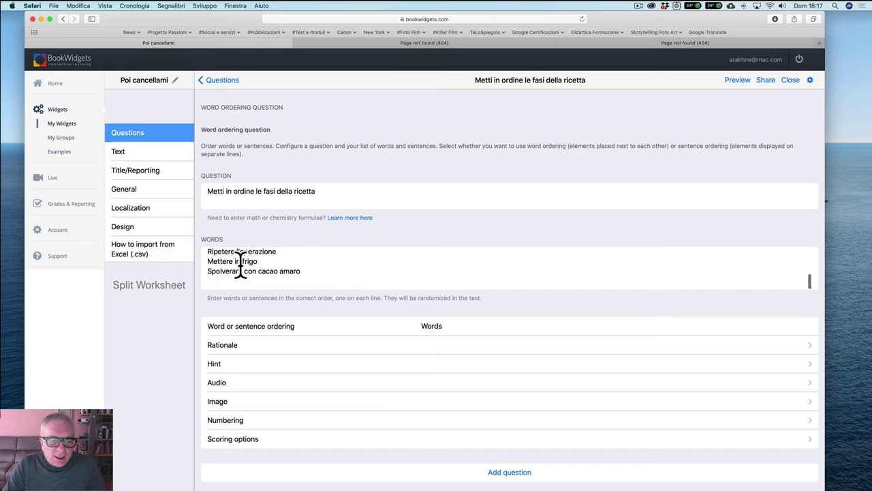
scroll(231, 270, "up", 5)
scroll(231, 270, "up", 1)
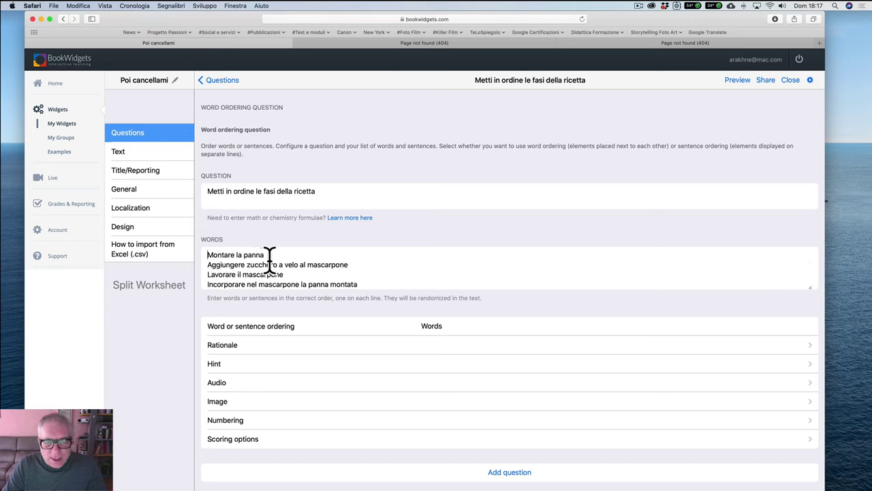
scroll(310, 269, "down", 2)
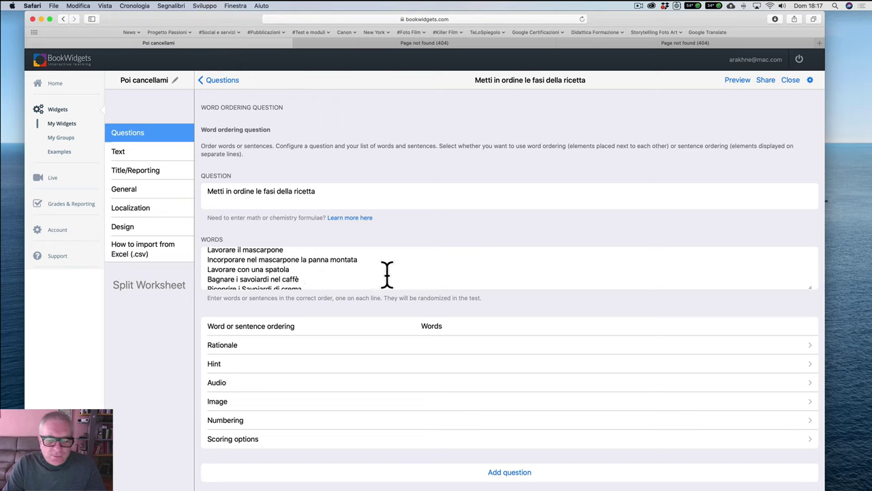
In the student preview, place "Montare la panna" first, "Aggiungere zucchero a velo" third and "Ricoprire i Savoiardi di crema" fifth, then close the preview.
left_click(742, 82)
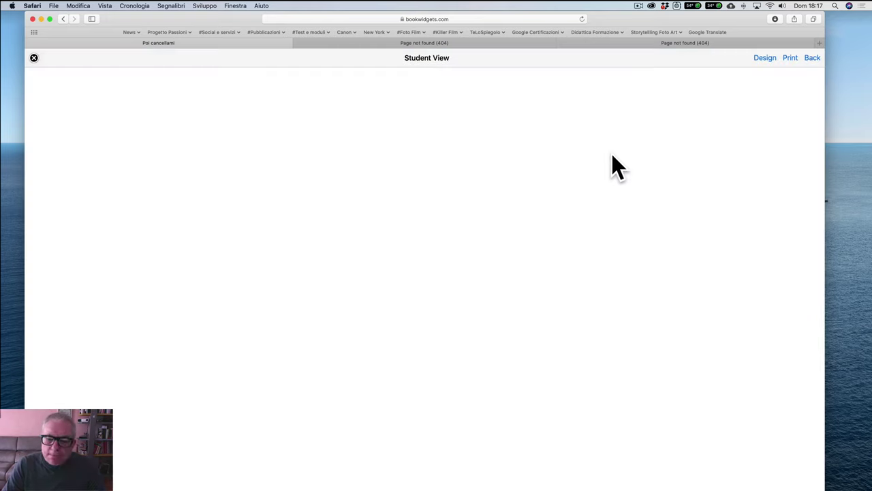
scroll(603, 217, "down", 10)
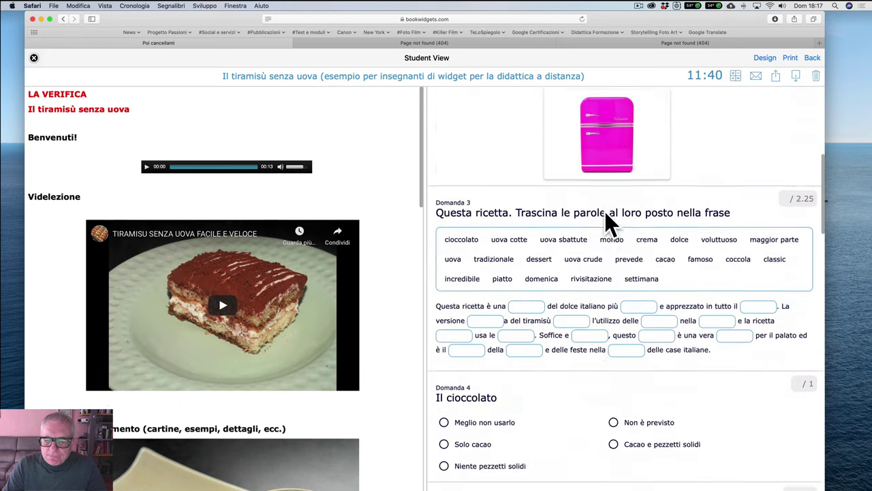
scroll(609, 222, "down", 5)
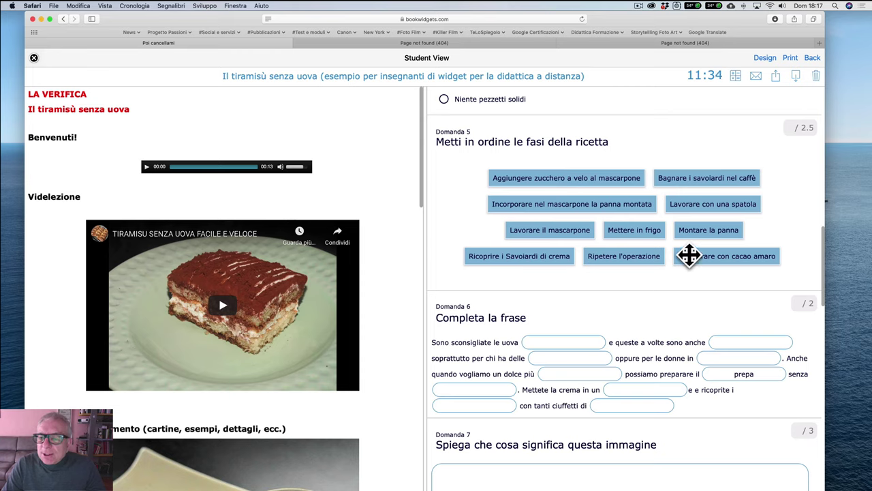
left_click_drag(703, 230, 475, 175)
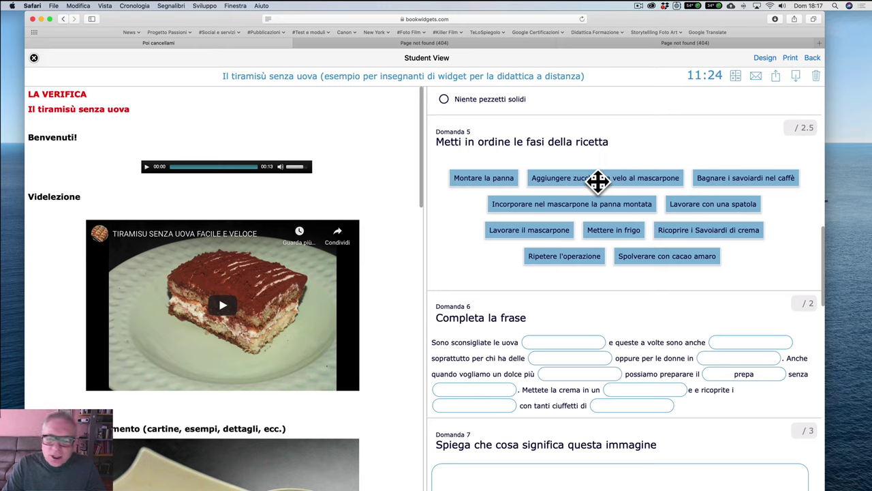
left_click_drag(598, 179, 722, 181)
left_click_drag(685, 228, 657, 197)
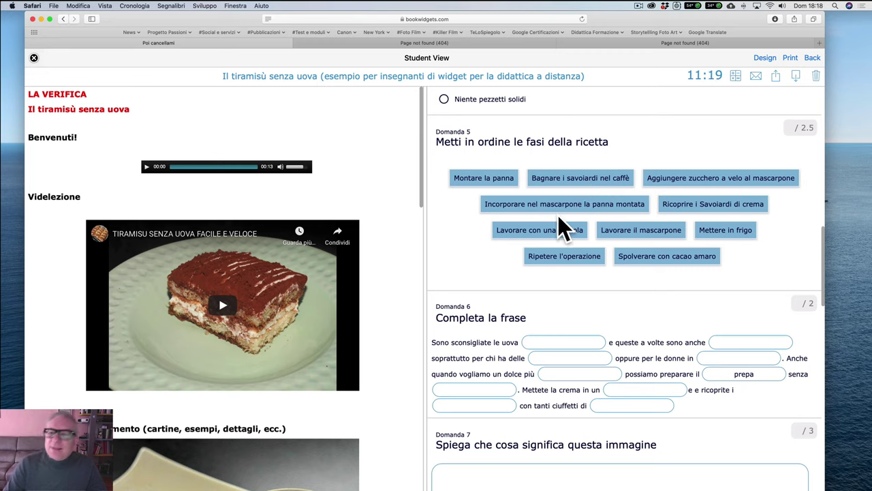
left_click(34, 58)
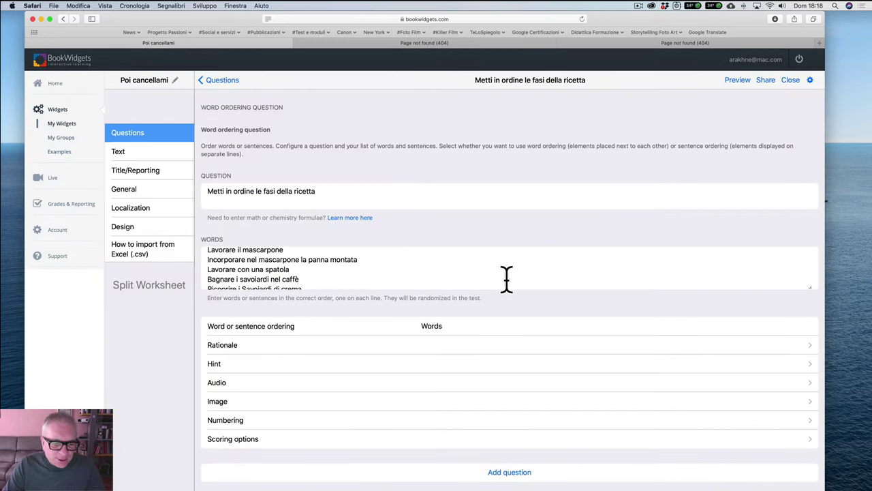
Inspect the scoring policy choices of "Metti in ordine le fasi della ricetta" without changing them and return to the question list.
scroll(506, 278, "down", 5)
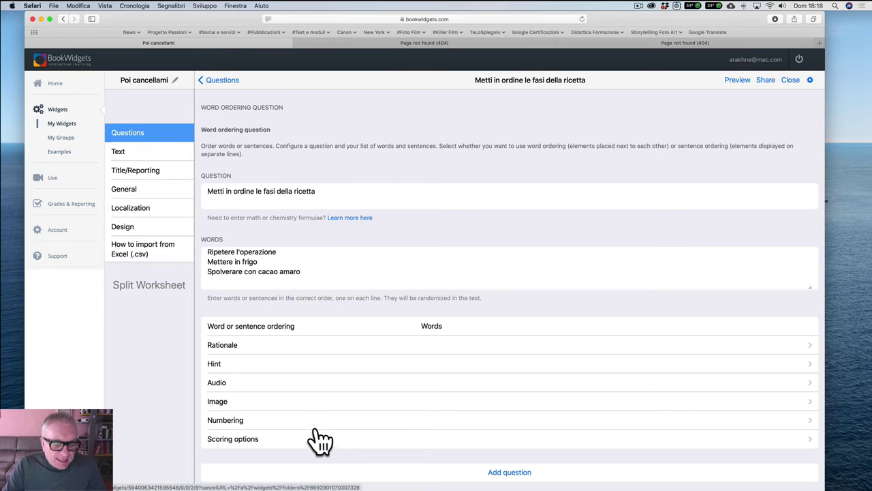
left_click(257, 438)
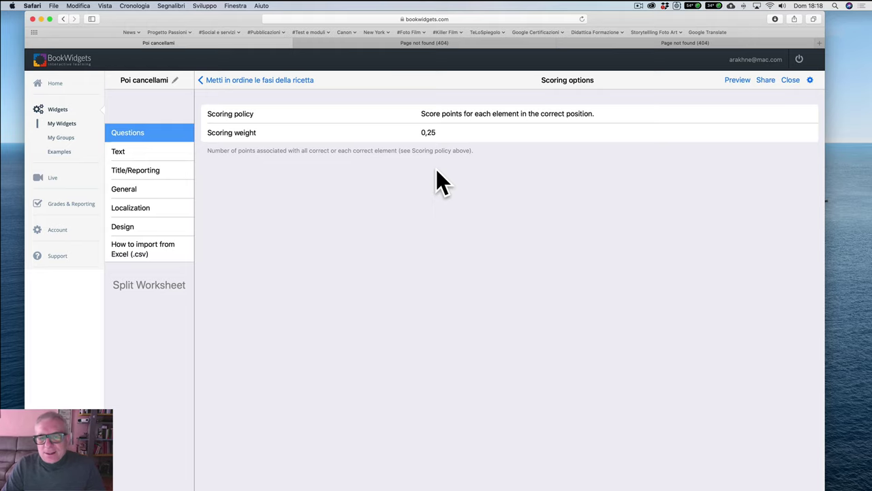
left_click(458, 115)
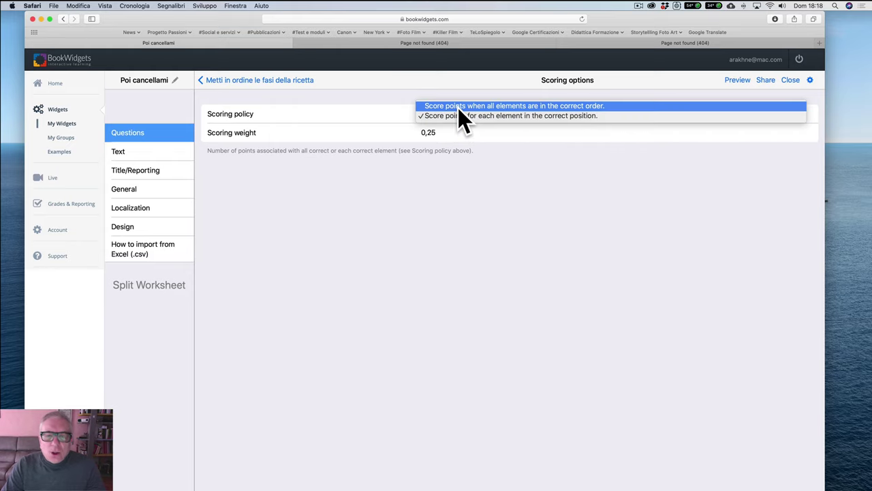
left_click(389, 200)
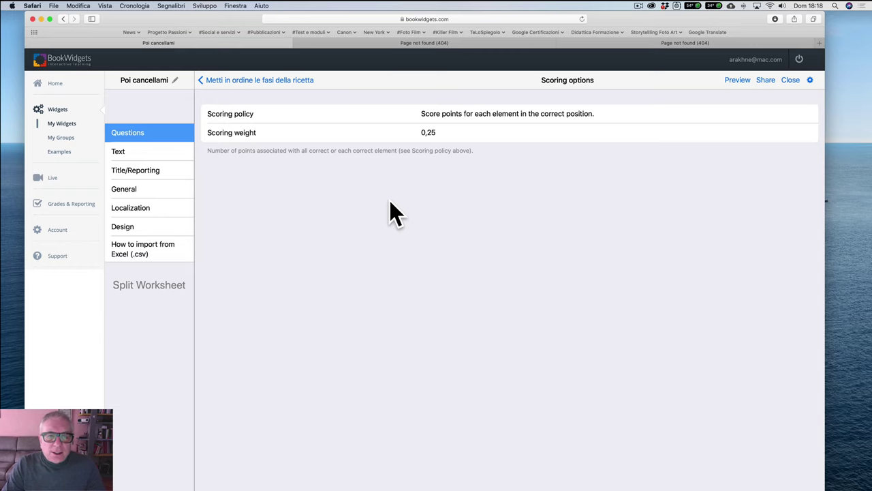
left_click(212, 81)
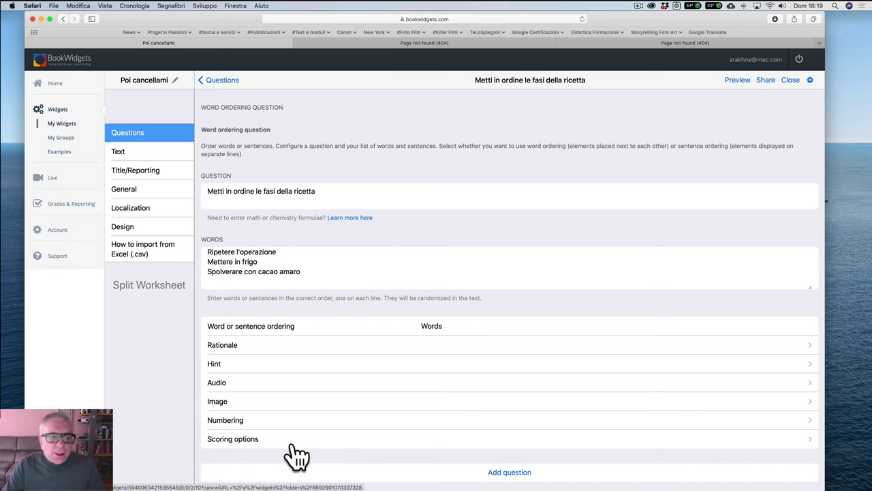
left_click(155, 135)
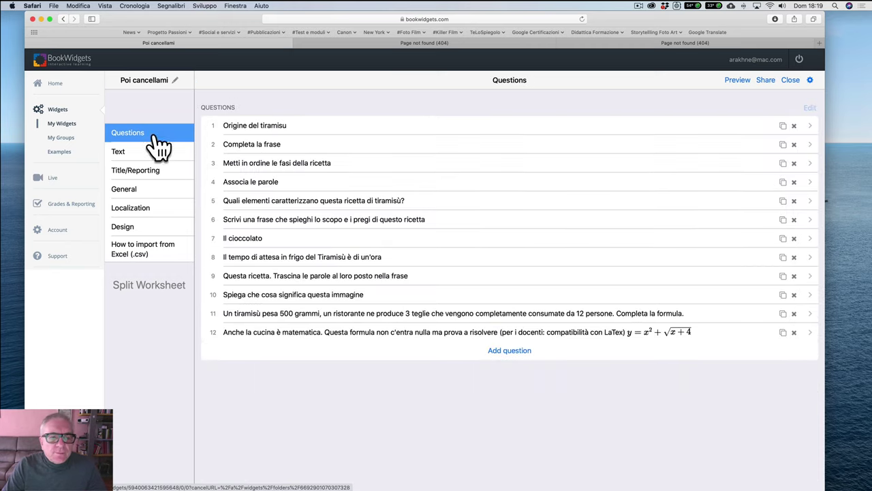
Open the "Associa le parole" question and examine its question type and list of word pairs.
left_click(261, 191)
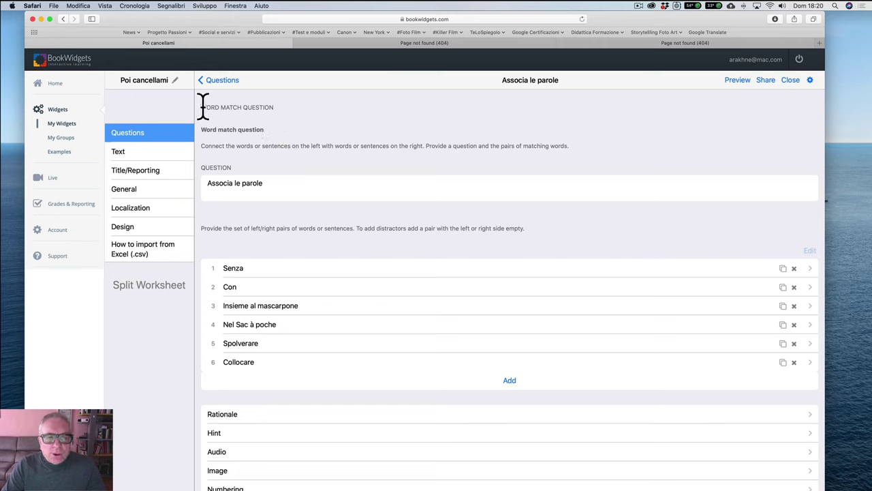
left_click_drag(202, 107, 281, 107)
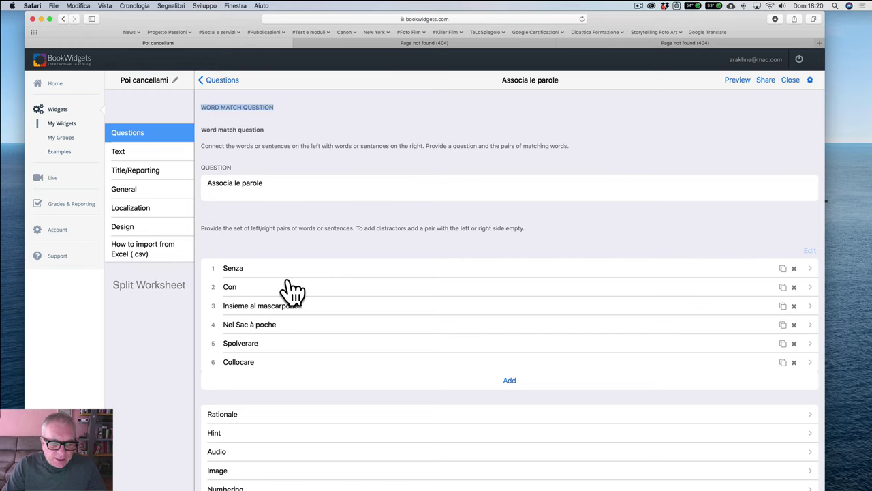
scroll(293, 291, "down", 3)
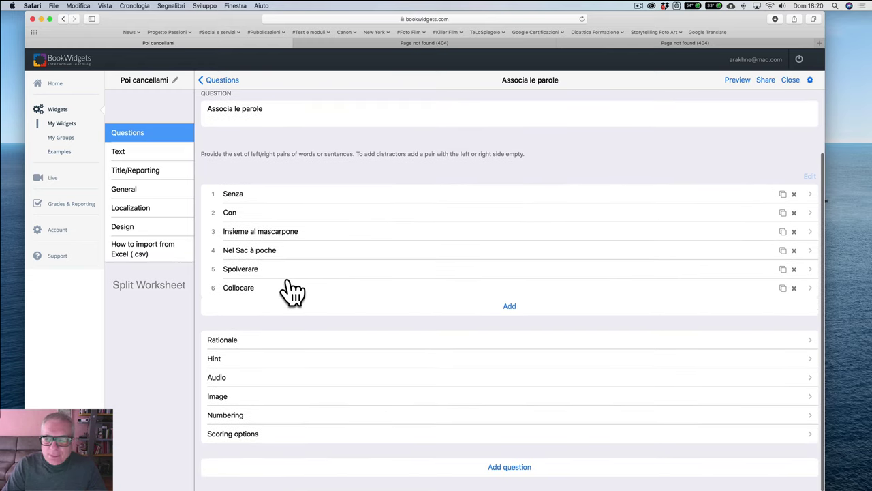
left_click_drag(250, 195, 232, 199)
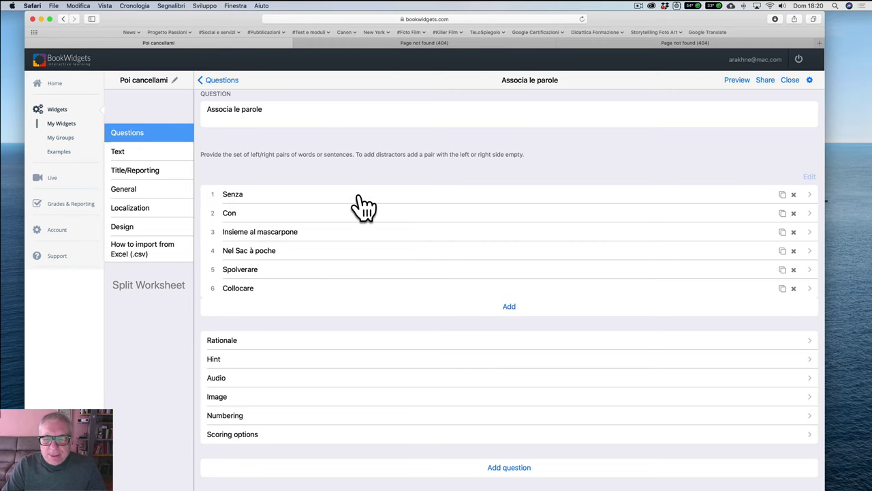
Inspect the left and right entries of the "Senza", "Con", "Nel Sac à poche" and "Collocare" pairs, returning to "Associa le parole".
left_click(239, 195)
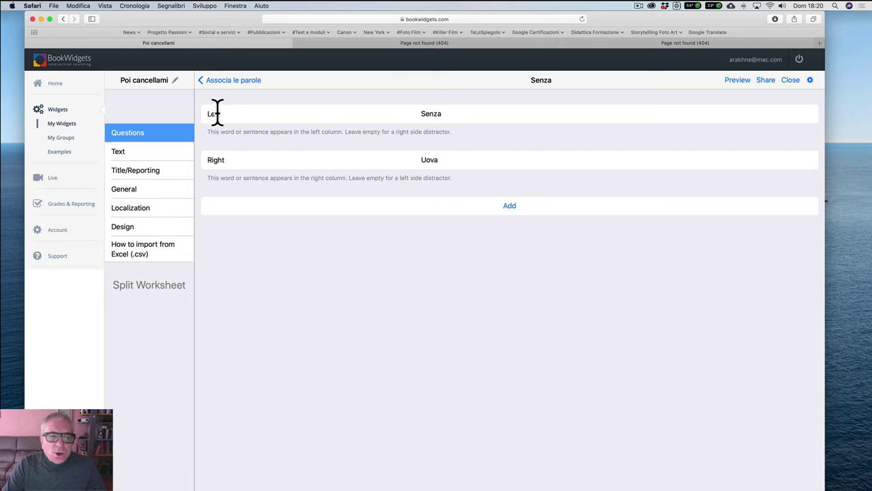
left_click(205, 80)
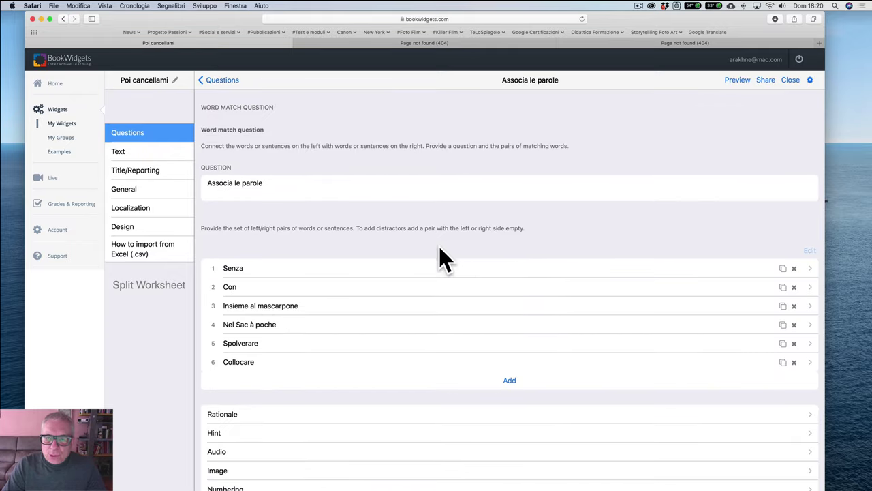
left_click(232, 289)
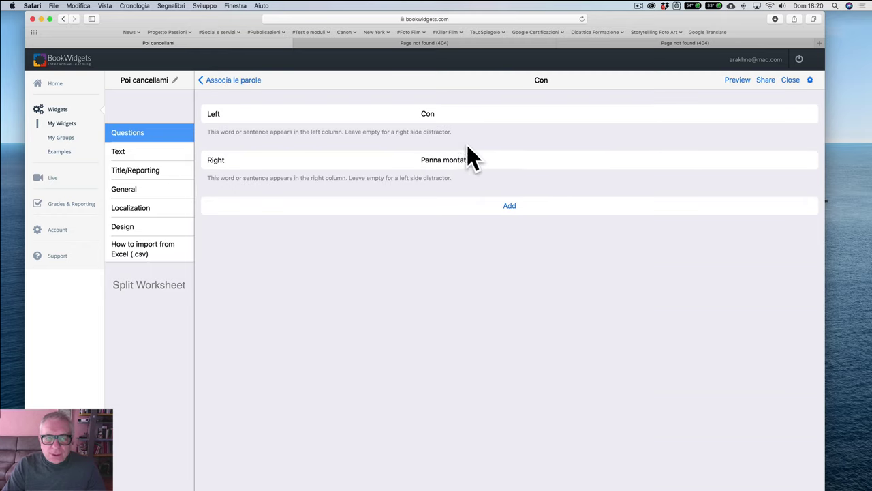
left_click(233, 85)
left_click(253, 324)
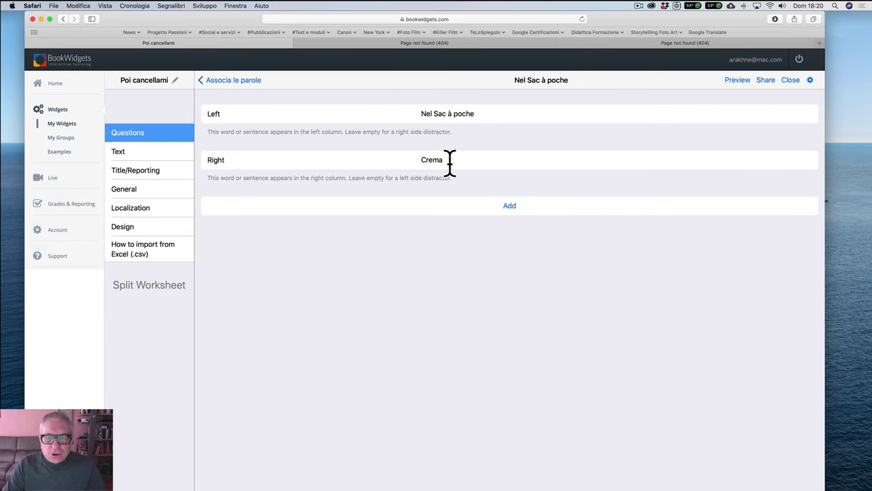
left_click(215, 82)
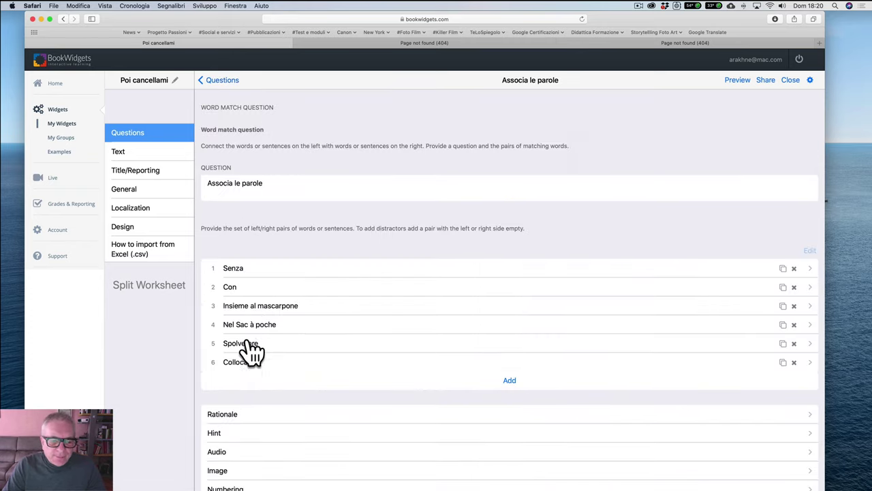
left_click(246, 368)
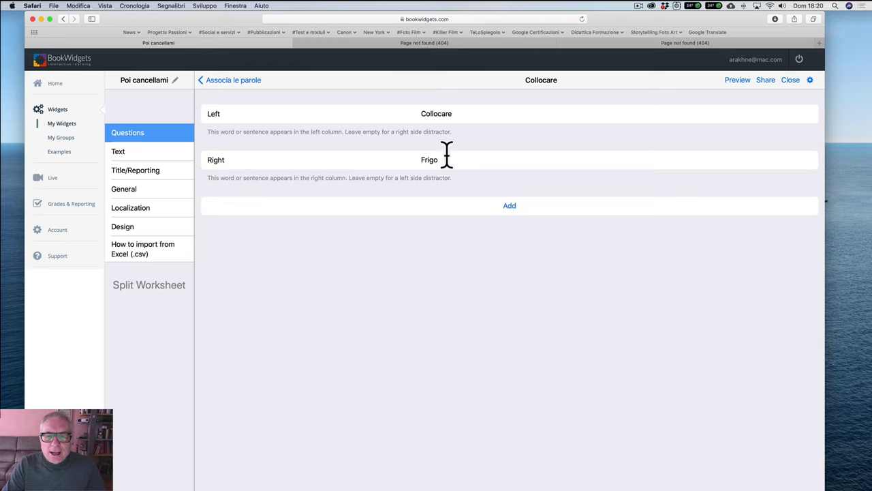
left_click(217, 83)
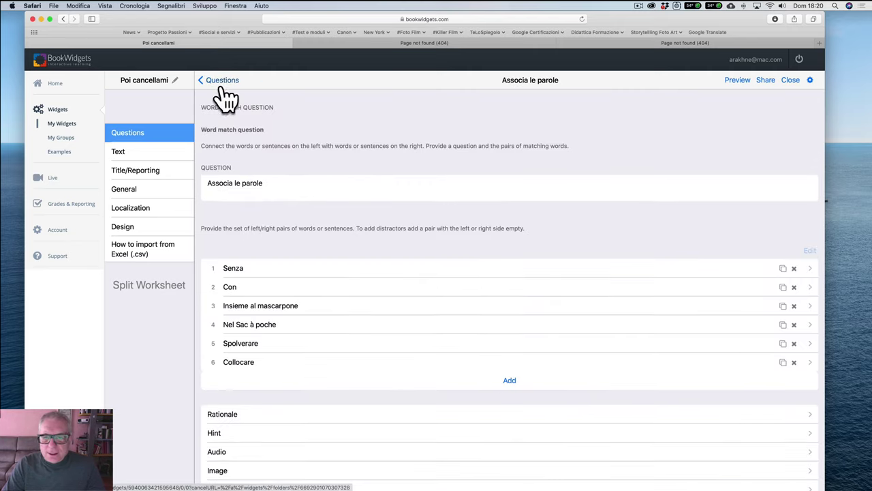
In the student preview of "Associa le parole", connect "Senza" to "Frigo", "Collocare" to "Crema" and "Insieme al mascarpone" to "Cacao", then close the preview.
left_click(740, 82)
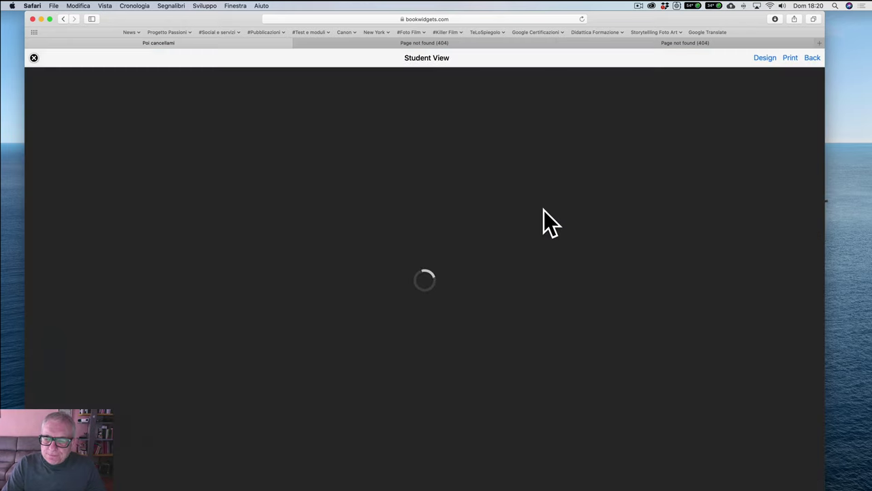
scroll(584, 220, "down", 10)
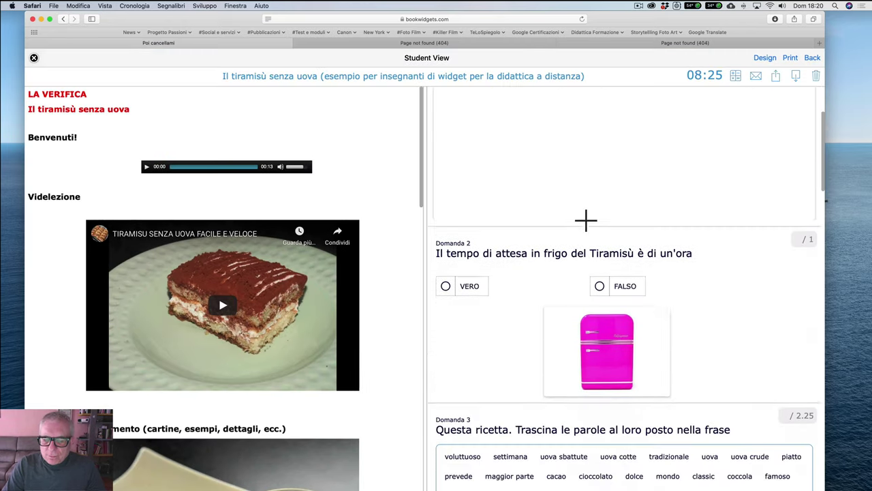
scroll(590, 232, "down", 20)
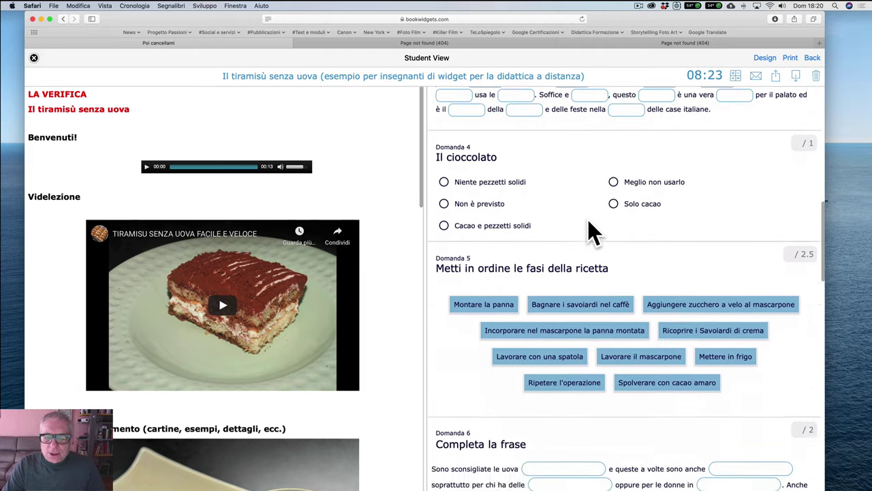
scroll(590, 232, "down", 20)
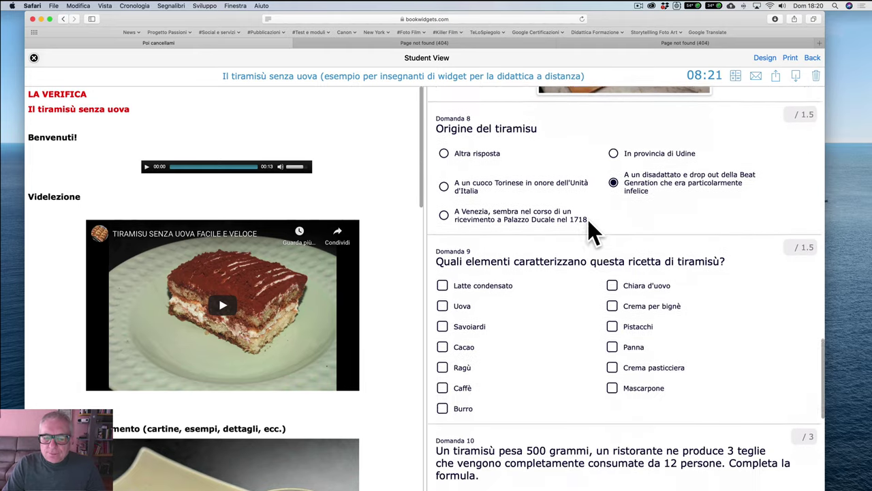
scroll(590, 232, "down", 15)
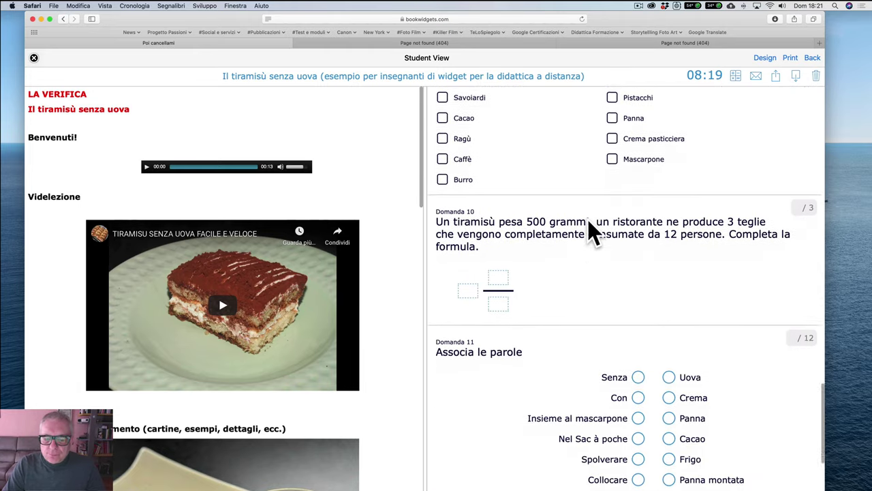
scroll(590, 232, "down", 1)
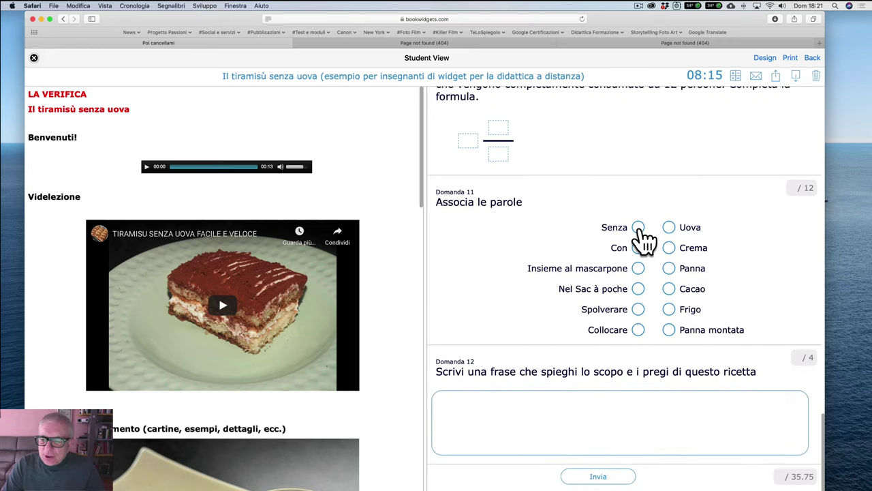
left_click_drag(639, 227, 669, 310)
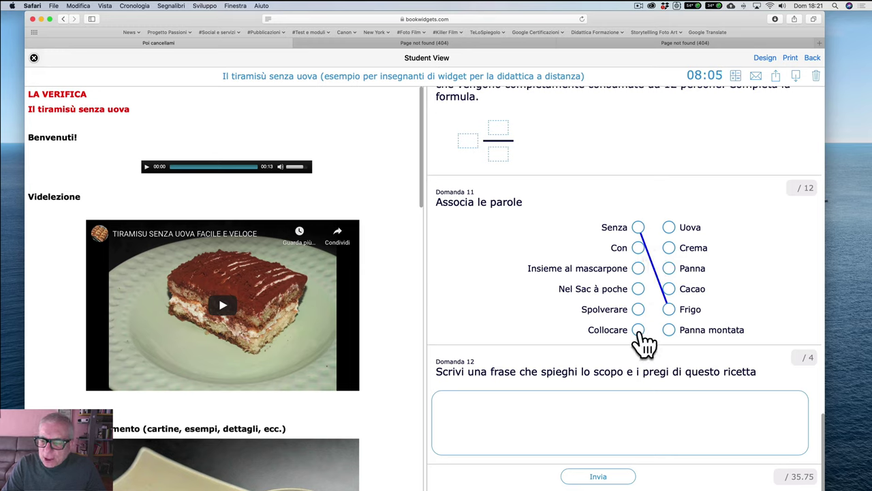
mouse_move(638, 330)
left_mouse_down()
mouse_move(643, 306)
mouse_move(662, 289)
mouse_move(652, 271)
mouse_move(670, 248)
left_mouse_up()
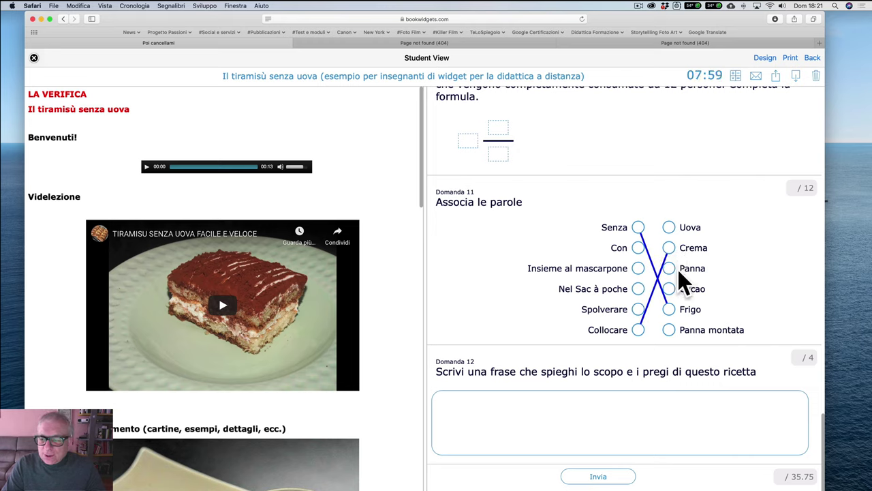
mouse_move(639, 269)
left_mouse_down()
mouse_move(652, 288)
mouse_move(669, 291)
left_mouse_up()
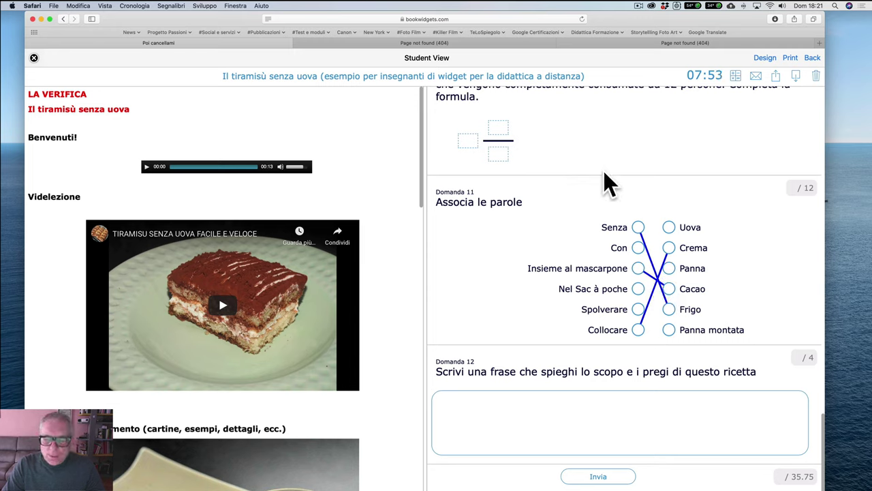
left_click(34, 59)
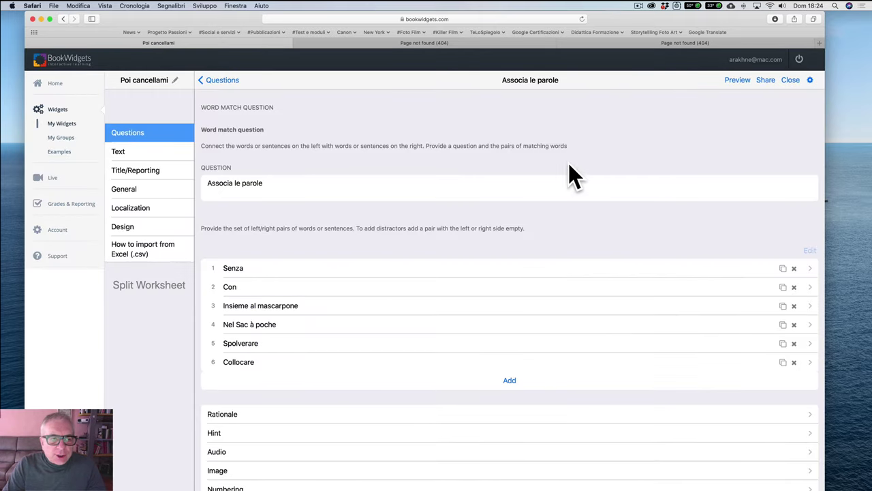
Open the numeric question "Un tiramisù pesa 500 grammi" and inspect its available answer styles without changing the selection.
left_click(134, 134)
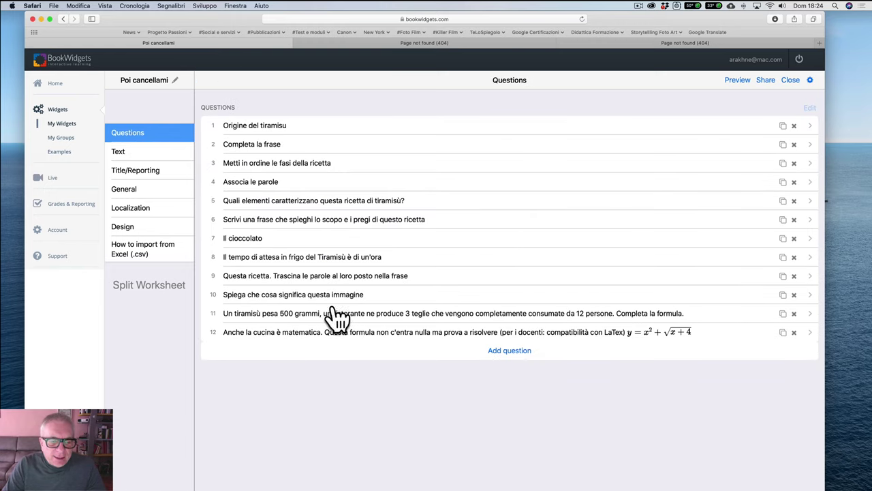
left_click(310, 315)
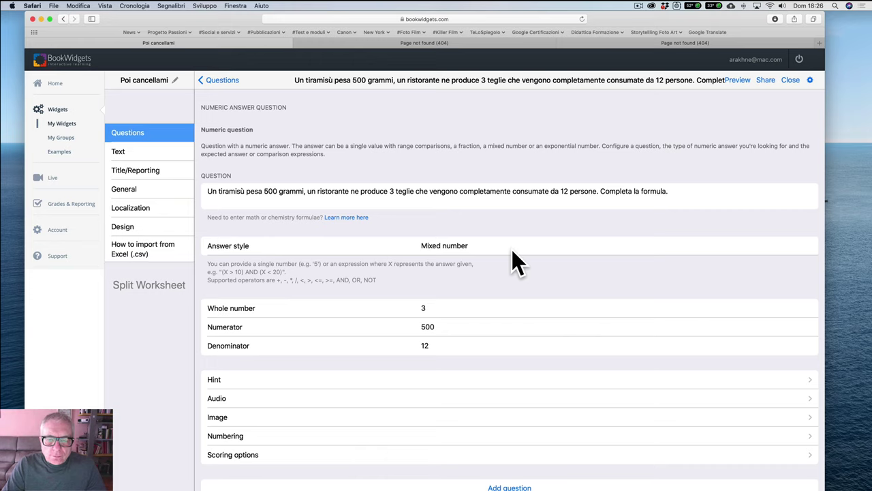
left_click(456, 248)
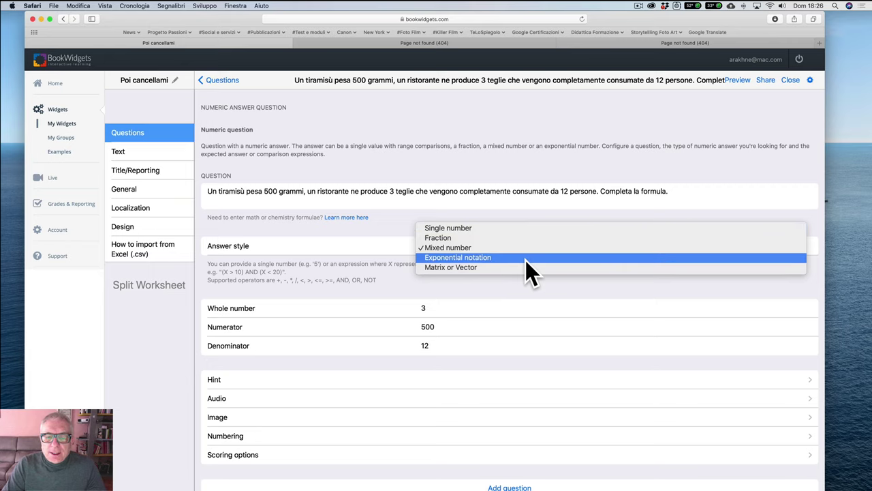
left_click(495, 281)
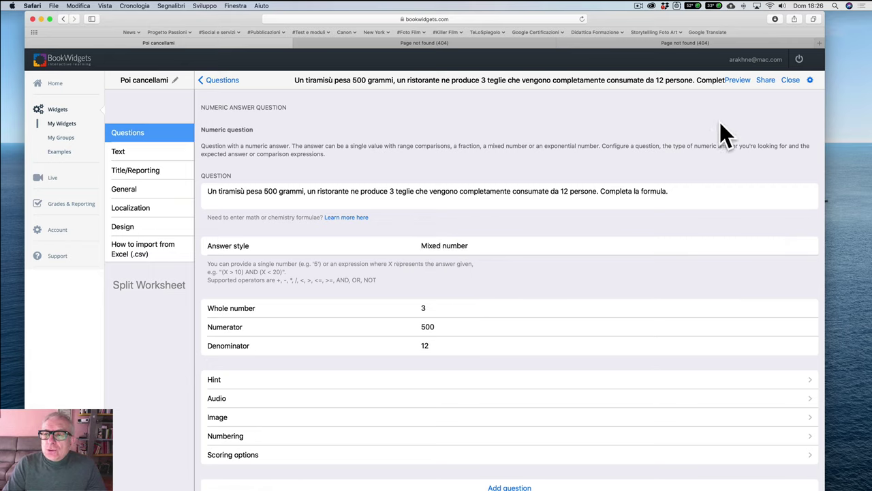
In the student preview, answer the mixed-number question with whole number 500, numerator 3 and denominator 12, then close the preview.
left_click(740, 82)
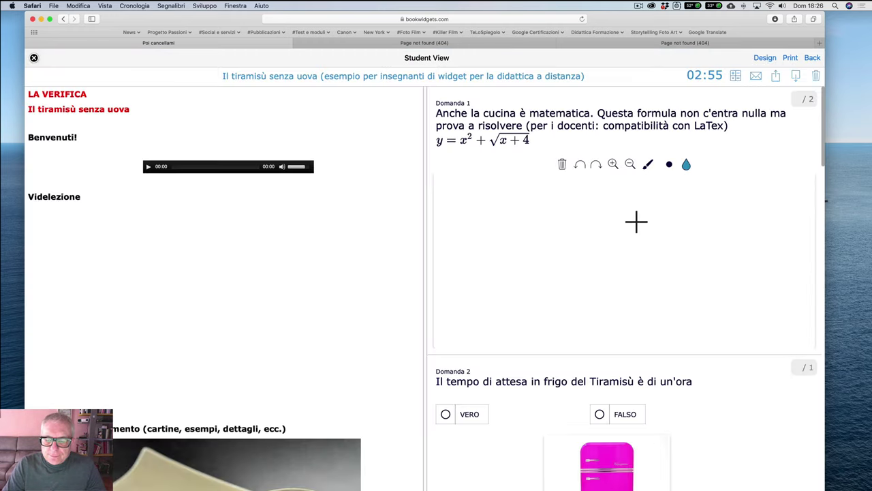
scroll(628, 268, "down", 5)
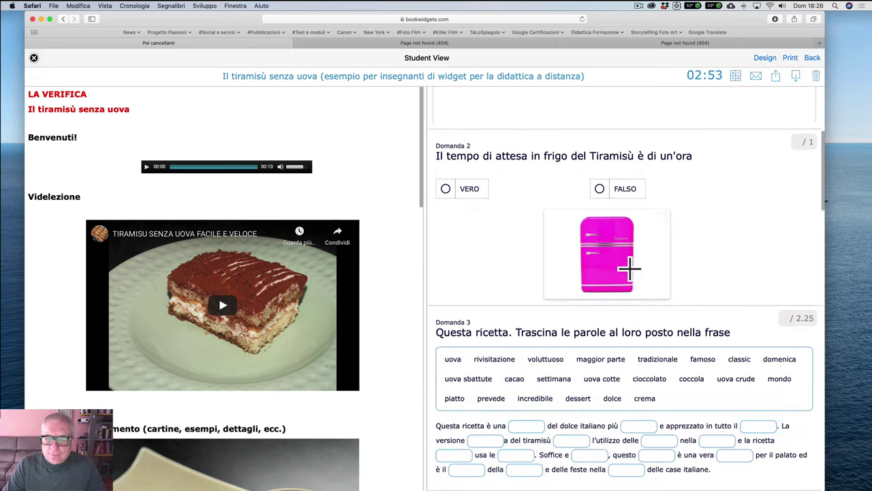
scroll(629, 269, "down", 12)
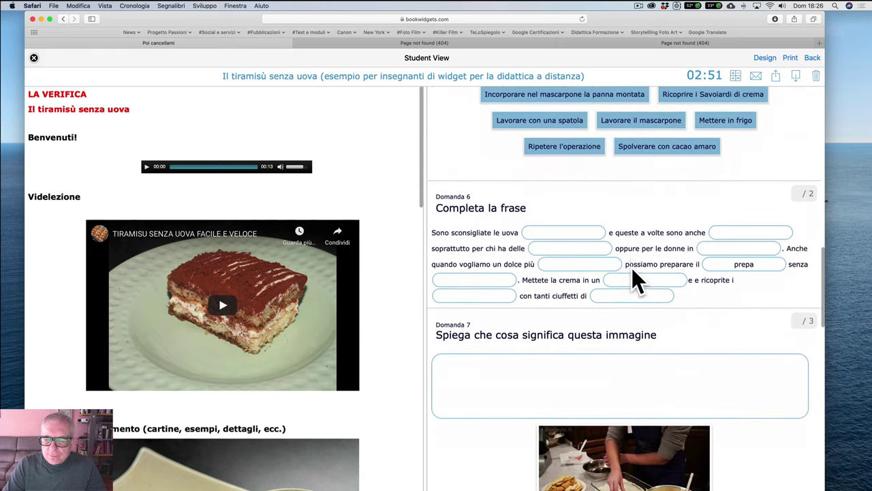
scroll(633, 280, "down", 12)
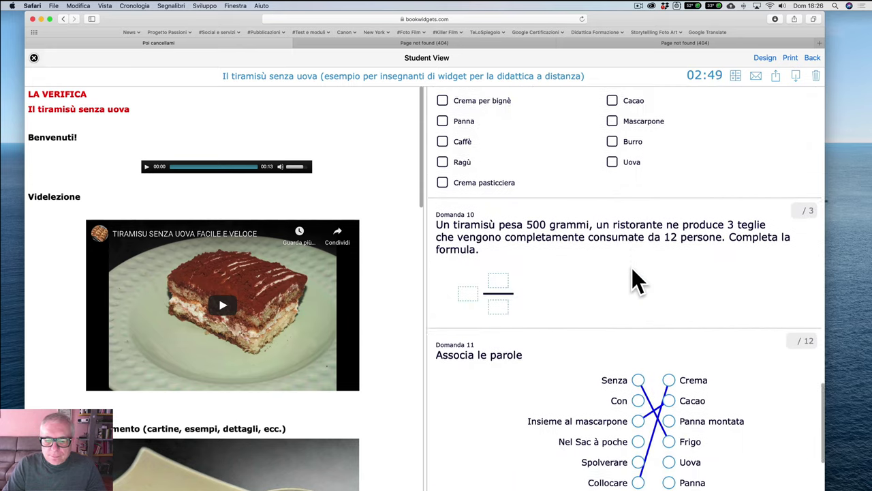
scroll(580, 273, "down", 5)
scroll(634, 278, "up", 6)
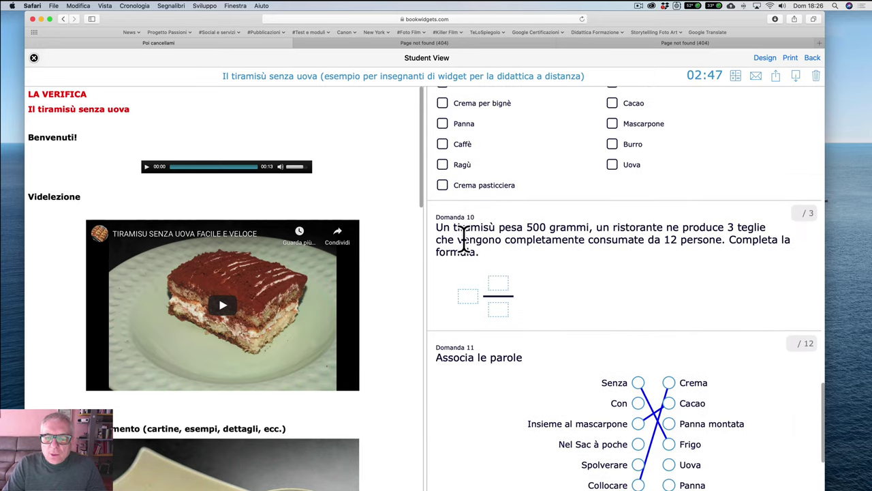
left_click(470, 296)
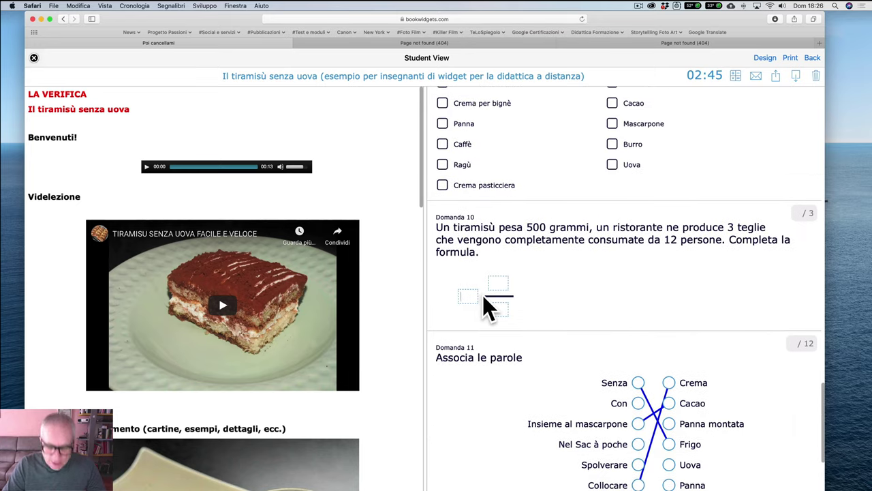
type("500")
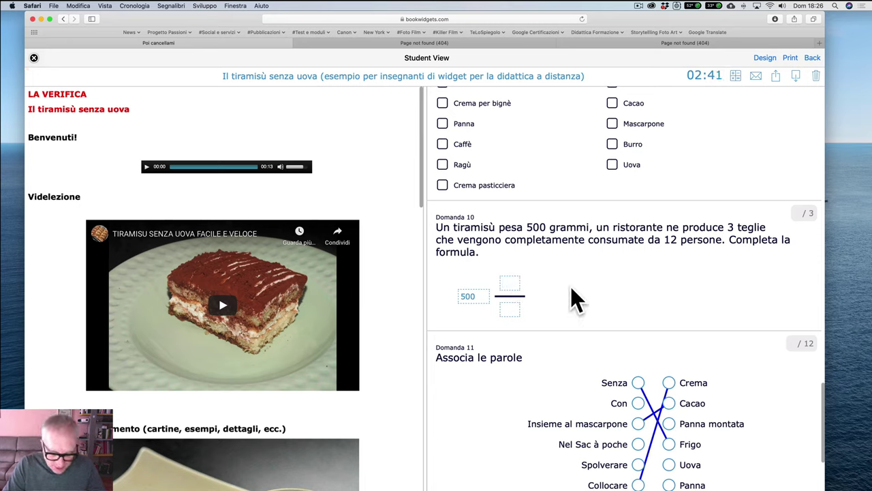
key("Tab")
type("3")
left_click(509, 309)
type("12")
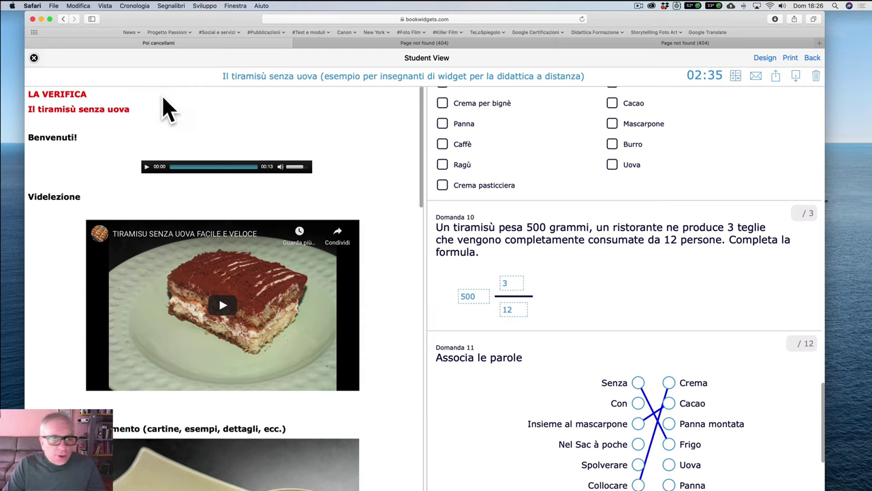
left_click(33, 58)
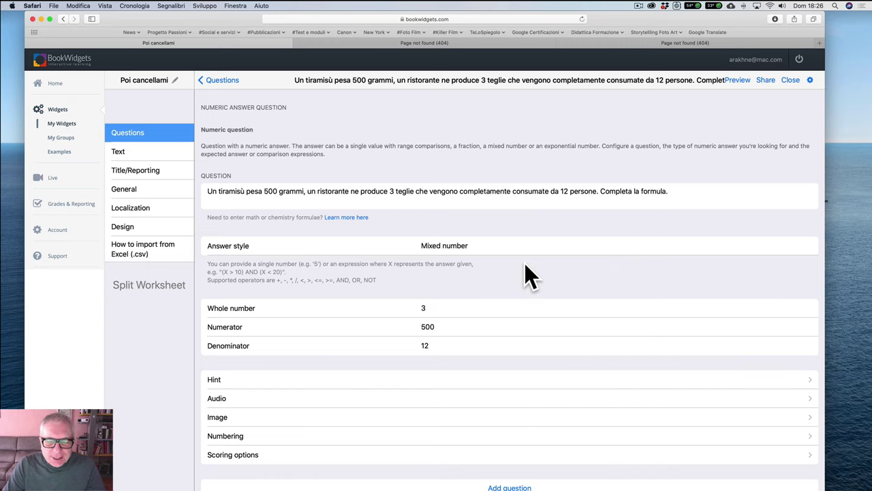
Open the whiteboard question "Anche la cucina è matematica" and highlight the LaTeX formula in its question text.
scroll(526, 264, "down", 1)
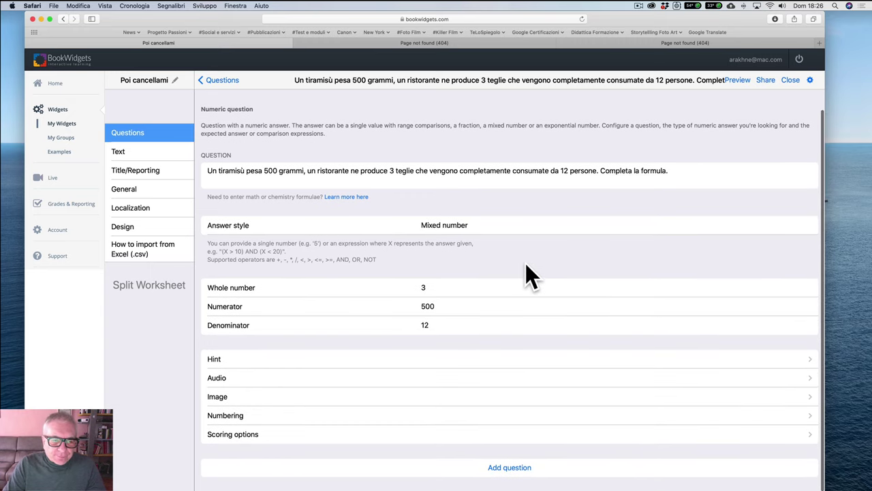
left_click(215, 85)
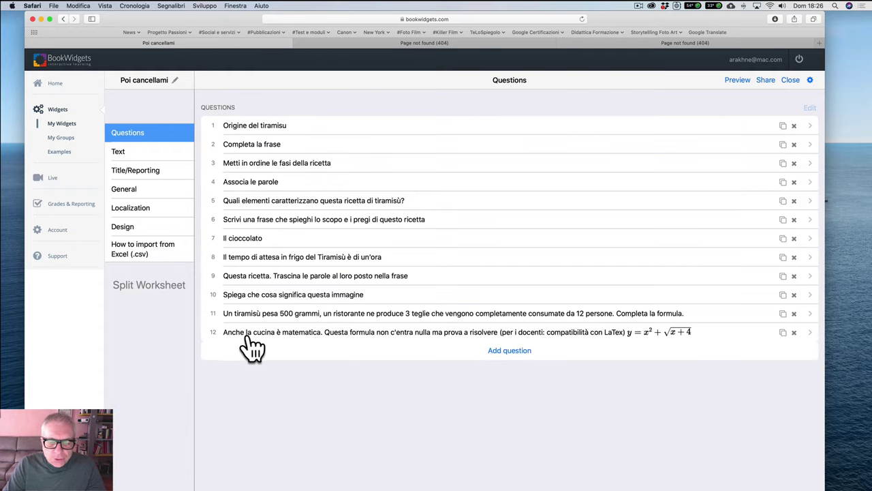
left_click(288, 333)
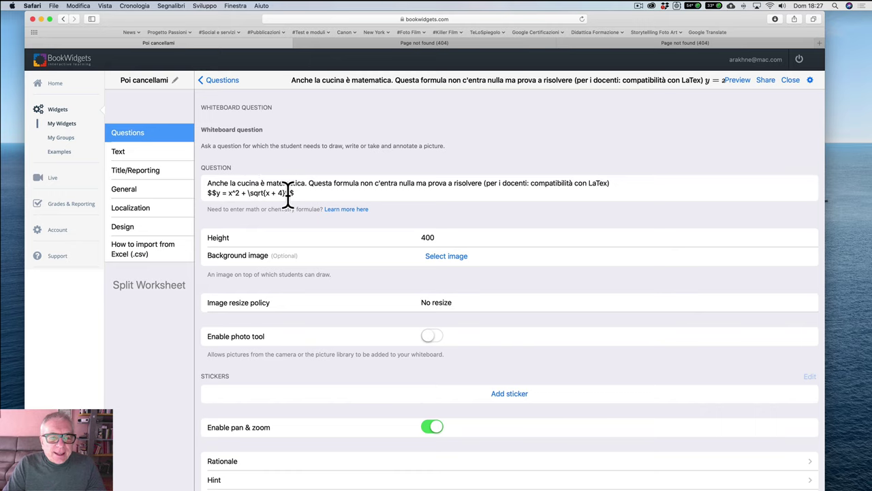
left_click_drag(294, 193, 193, 193)
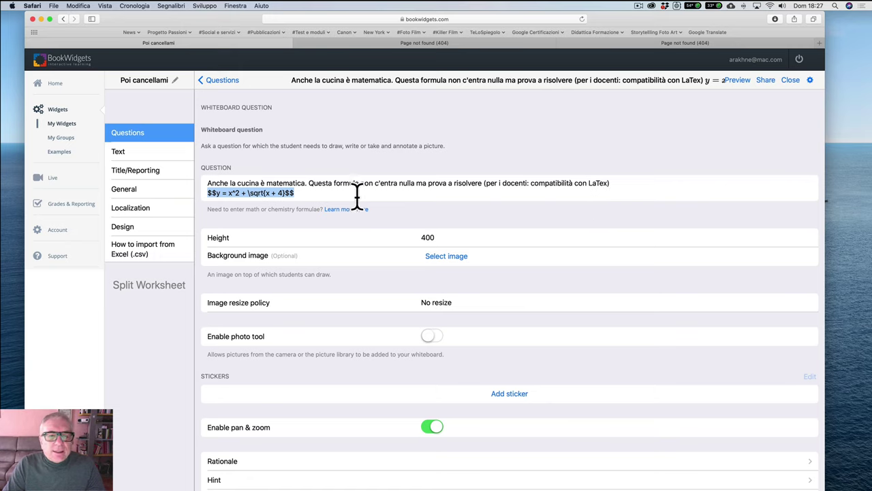
left_click(233, 193)
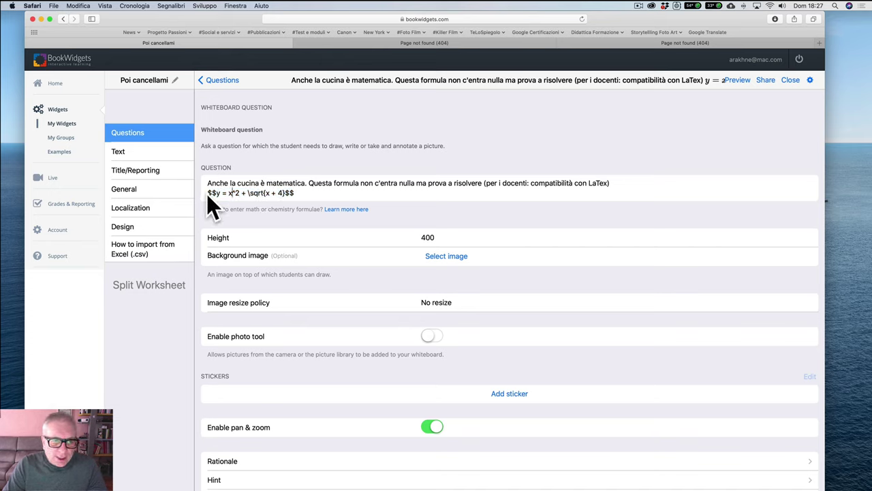
left_click_drag(207, 194, 298, 192)
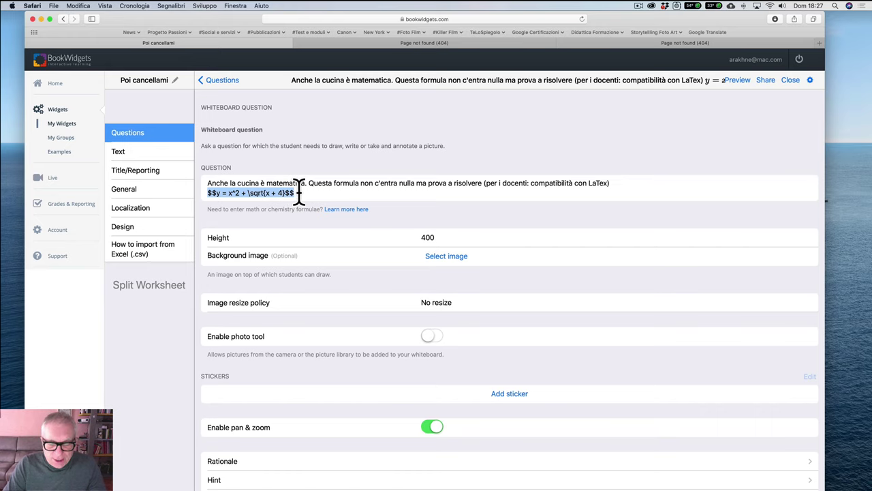
In the student preview, handwrite a square root over the fraction 2/4 in the drawing area of the mathematics question.
left_click(739, 90)
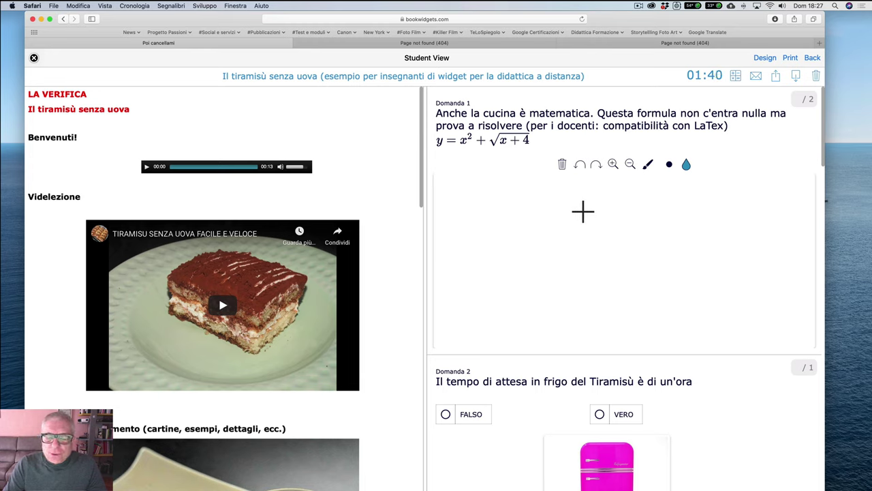
mouse_move(459, 199)
left_mouse_down()
mouse_move(461, 246)
mouse_move(522, 201)
mouse_move(498, 220)
mouse_move(499, 230)
mouse_move(475, 237)
mouse_move(516, 235)
mouse_move(475, 239)
mouse_move(501, 266)
left_mouse_up()
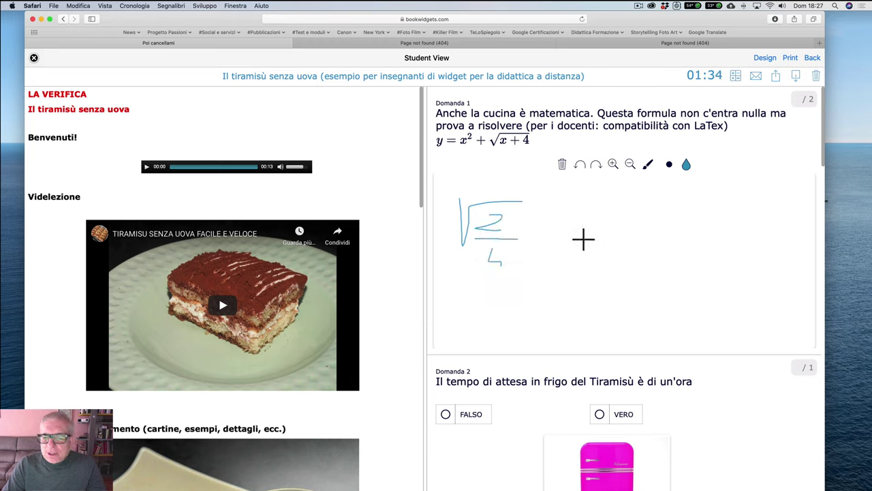
left_click_drag(547, 230, 549, 243)
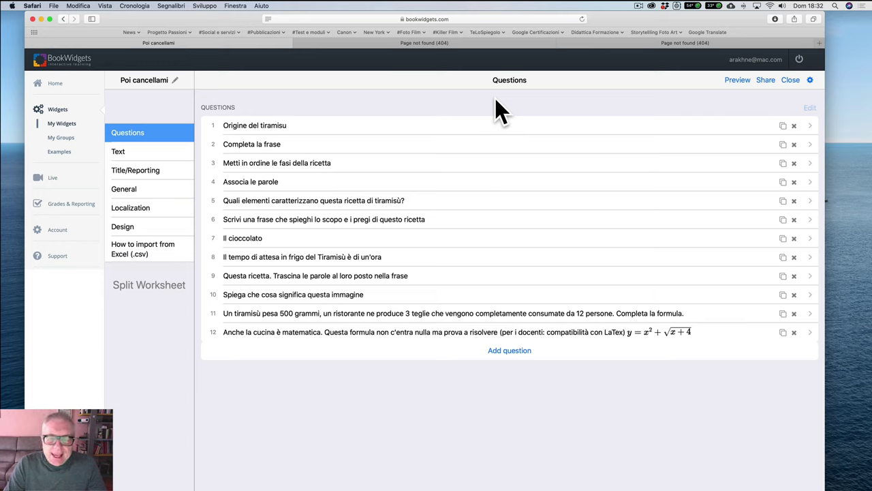
Browse the question types that can be added to the worksheet, then dismiss the list without adding a question.
left_click(507, 350)
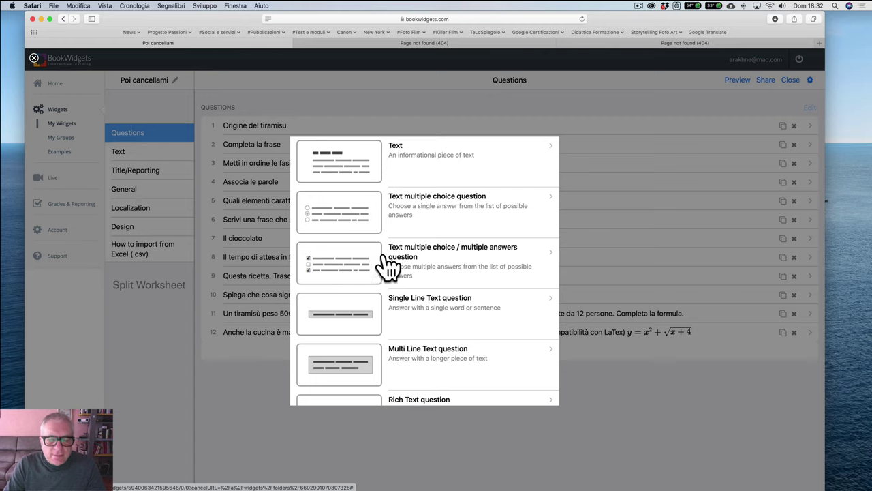
scroll(414, 292, "down", 10)
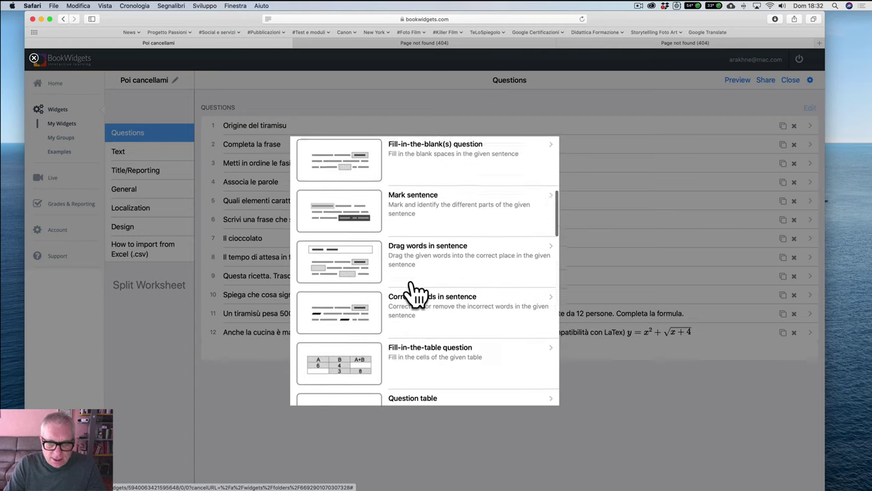
scroll(414, 292, "down", 15)
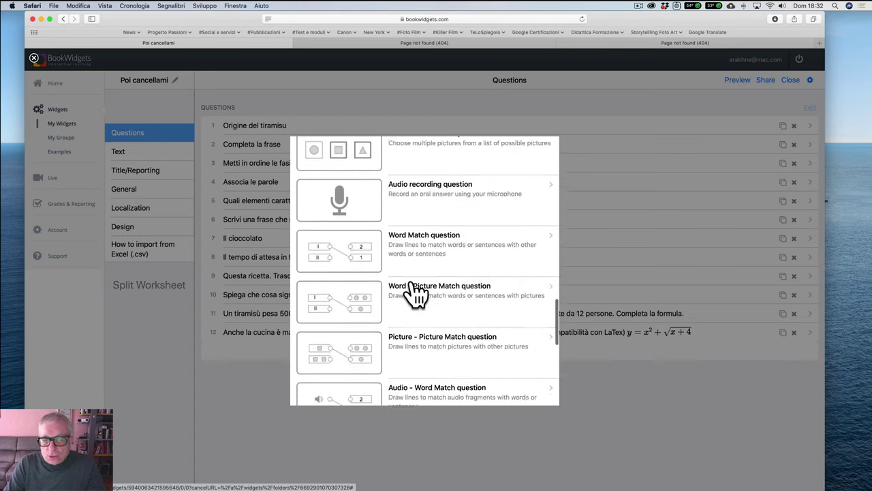
scroll(414, 292, "down", 5)
scroll(414, 292, "up", 8)
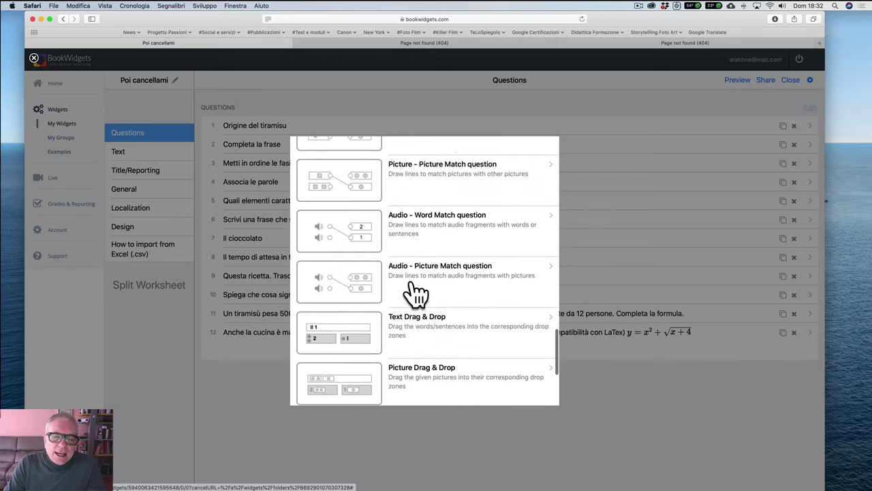
scroll(414, 291, "up", 8)
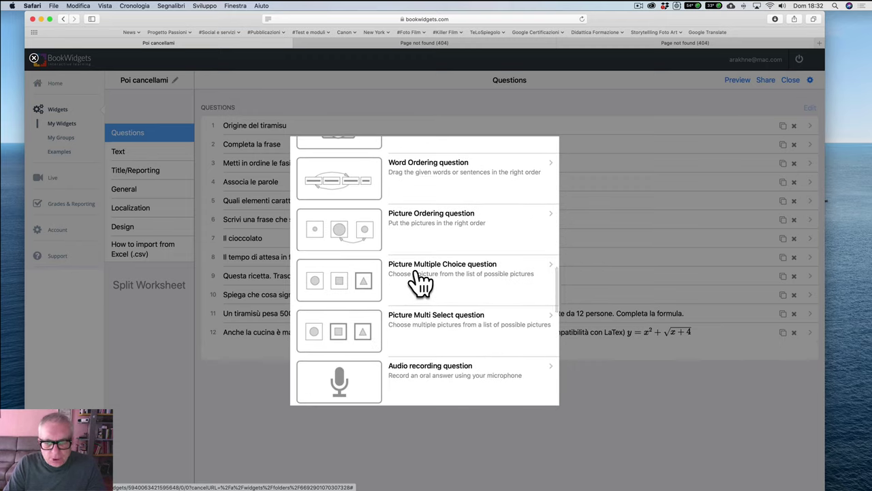
scroll(419, 281, "up", 2)
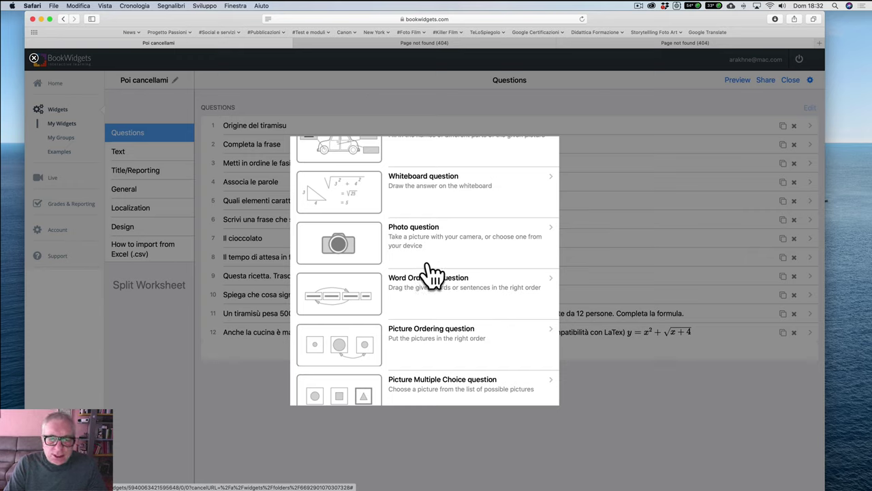
scroll(431, 272, "down", 3)
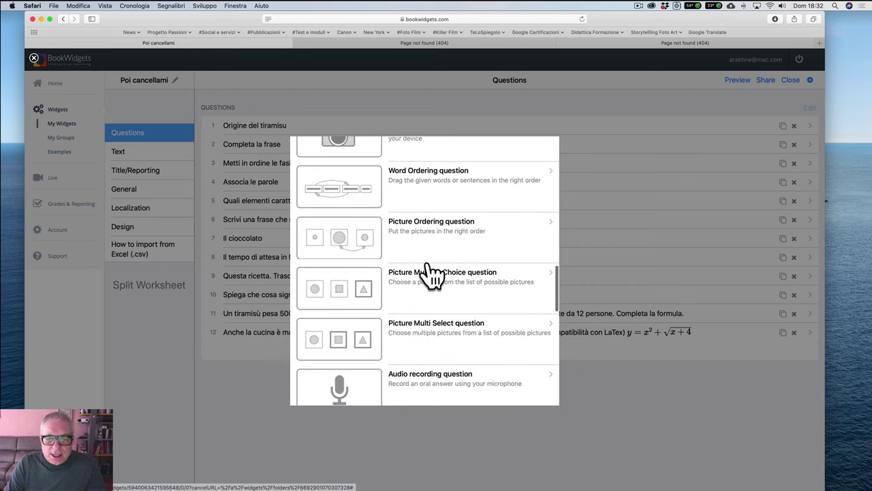
scroll(428, 269, "down", 3)
scroll(429, 272, "down", 3)
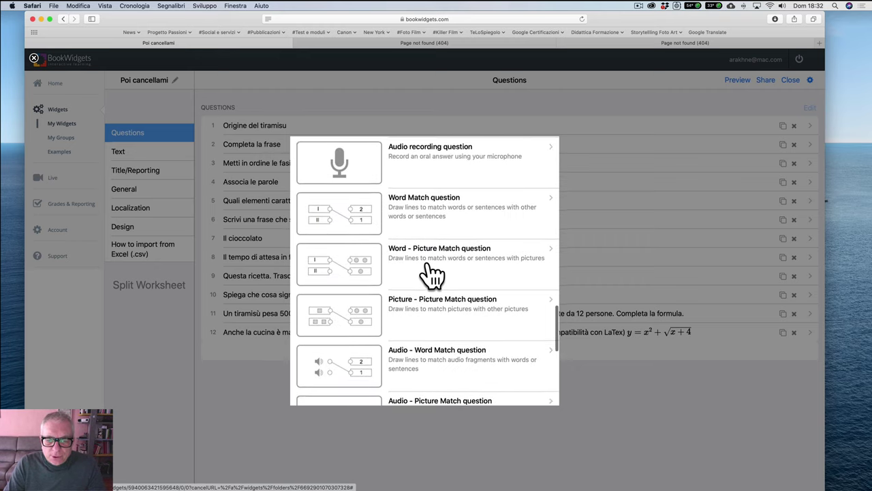
scroll(431, 272, "down", 2)
scroll(431, 273, "down", 2)
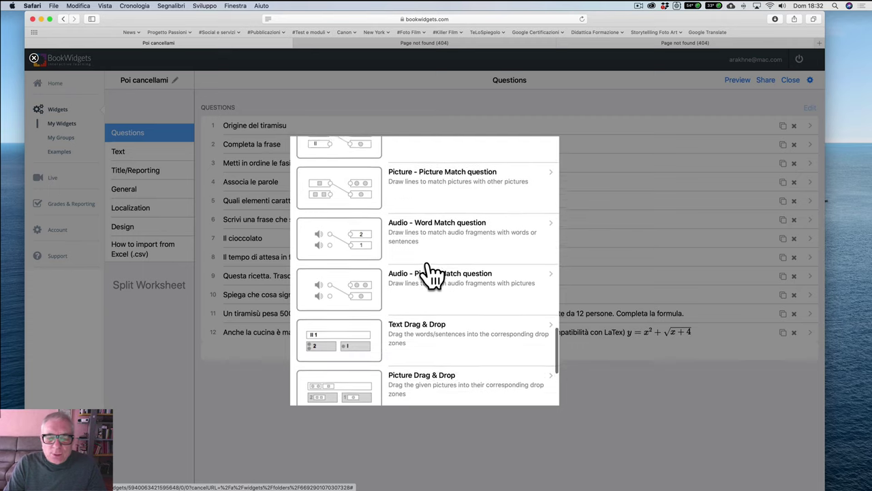
scroll(431, 273, "down", 1)
scroll(430, 273, "down", 2)
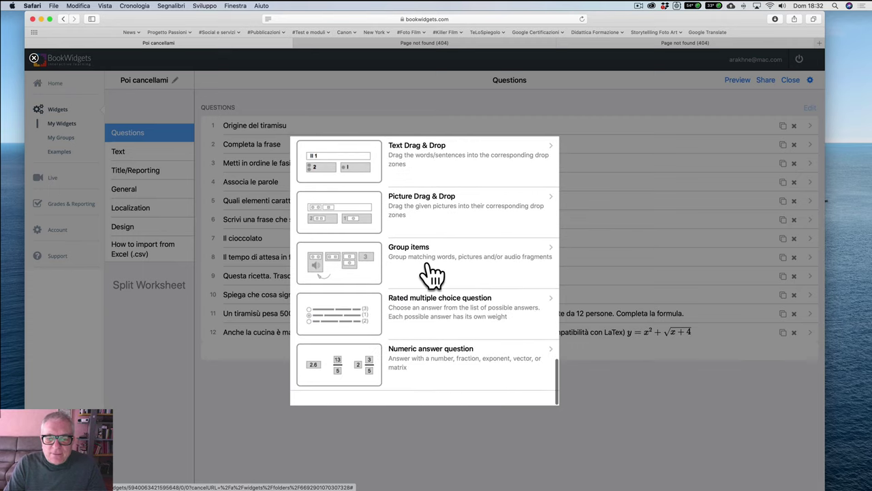
scroll(431, 273, "up", 1)
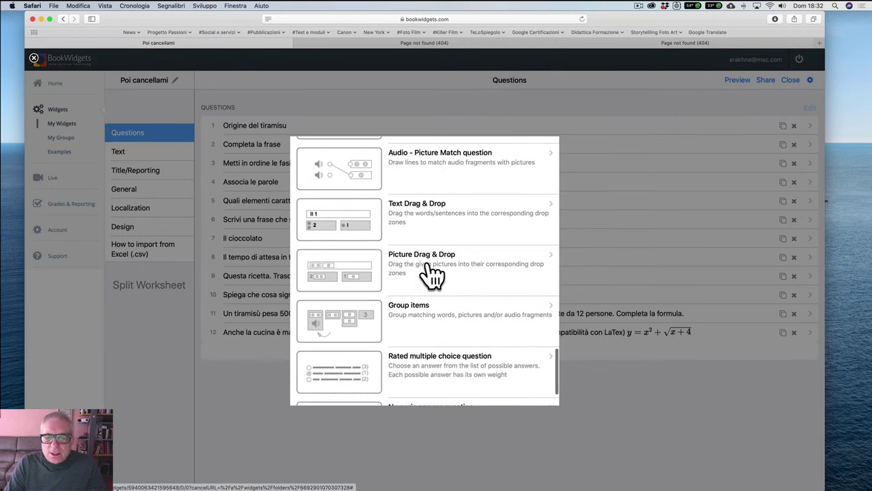
left_click(596, 389)
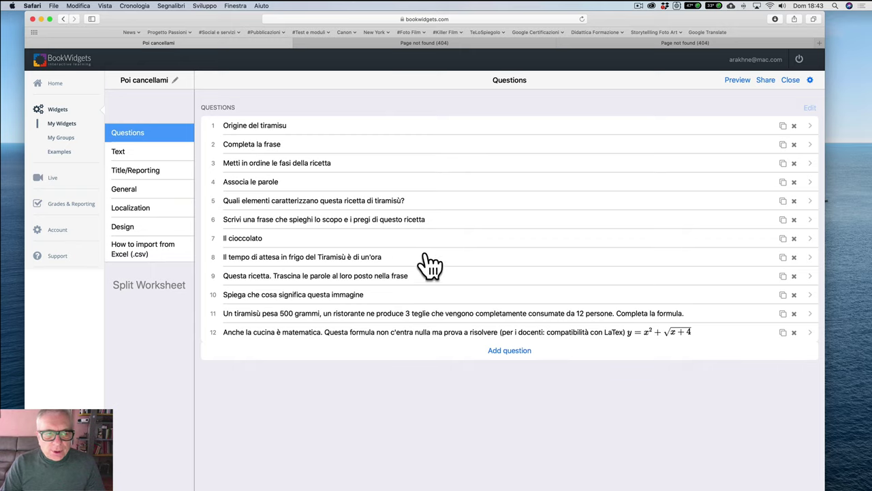
Review the widget identification in the title and reporting settings, highlighting the widget name and group name, then return to the reporting overview.
left_click(134, 174)
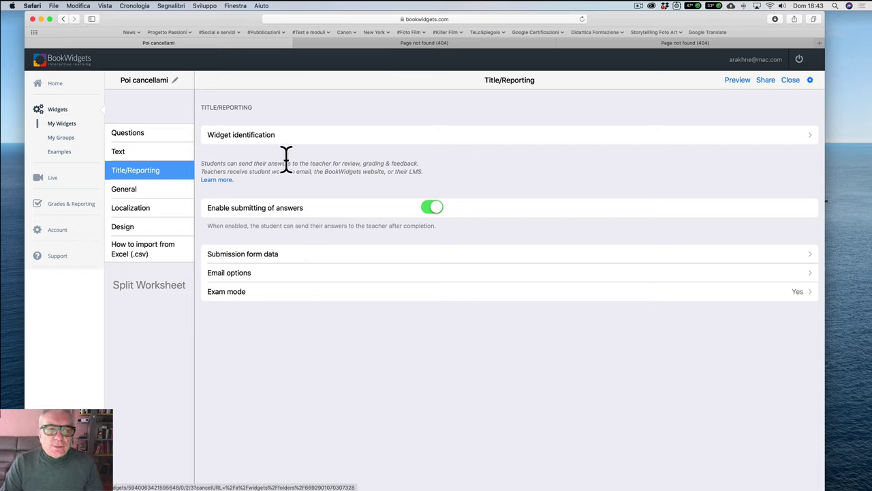
double_click(491, 80)
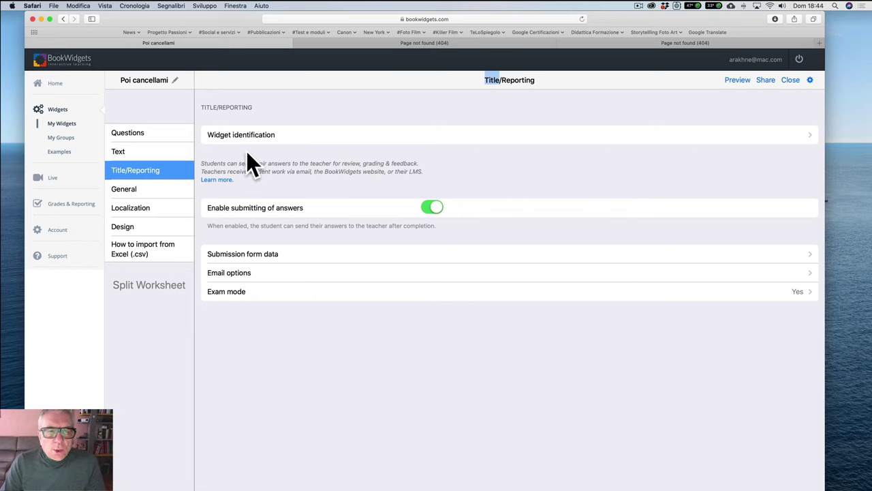
left_click(264, 136)
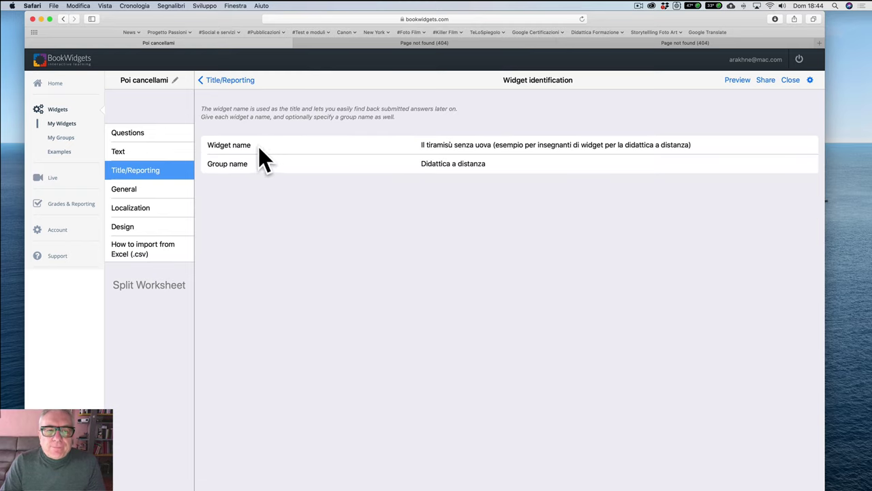
left_click_drag(421, 144, 716, 145)
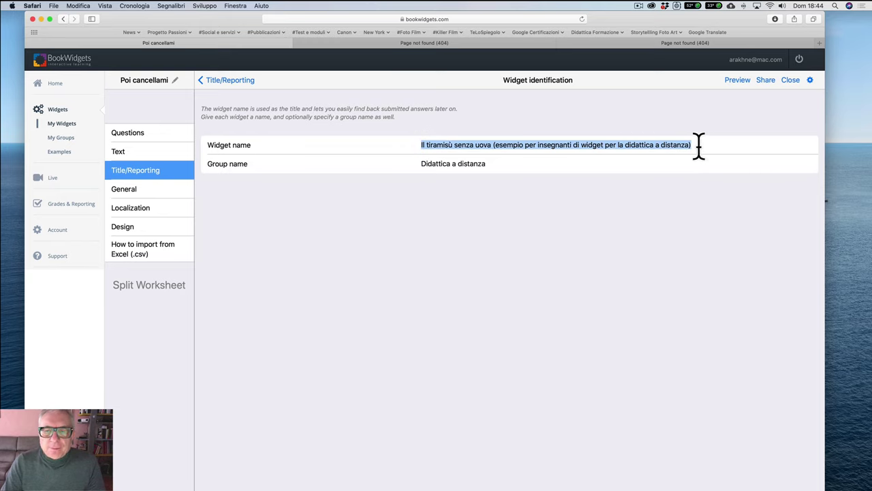
left_click(421, 165)
mouse_move(421, 164)
left_mouse_down()
mouse_move(489, 165)
mouse_move(415, 167)
left_mouse_up()
left_click(490, 166)
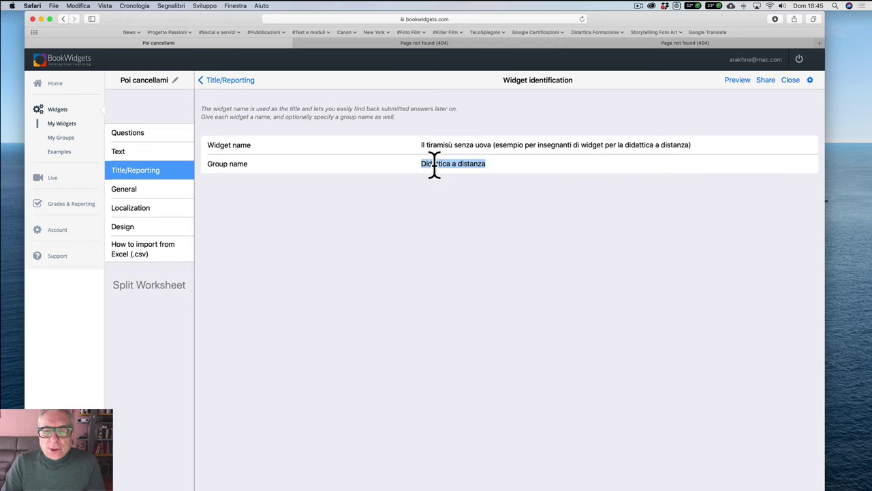
left_click(494, 163)
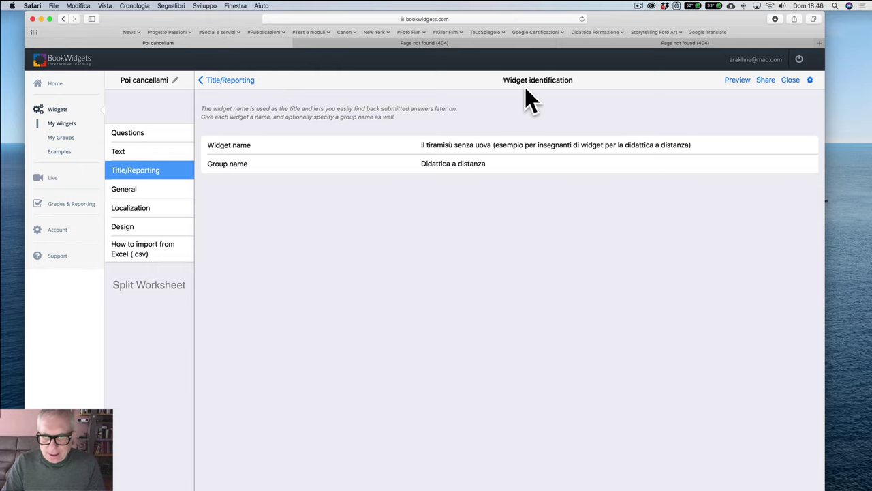
left_click(216, 82)
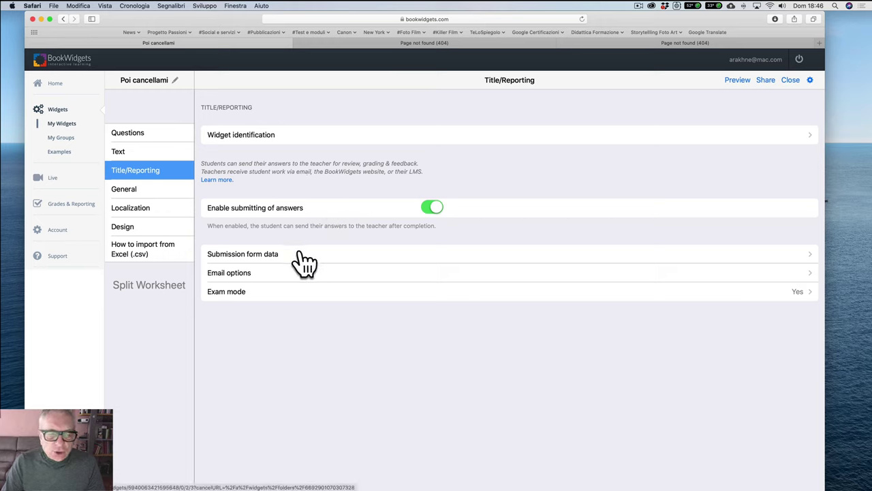
Open the submission form data, switch the student name's Editable option off and on again, and highlight its default text.
left_click(259, 255)
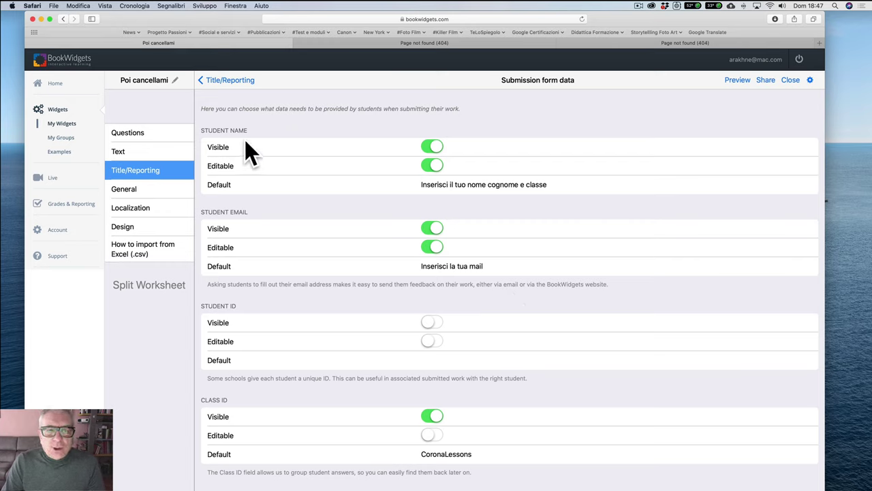
left_click(432, 165)
left_click(434, 166)
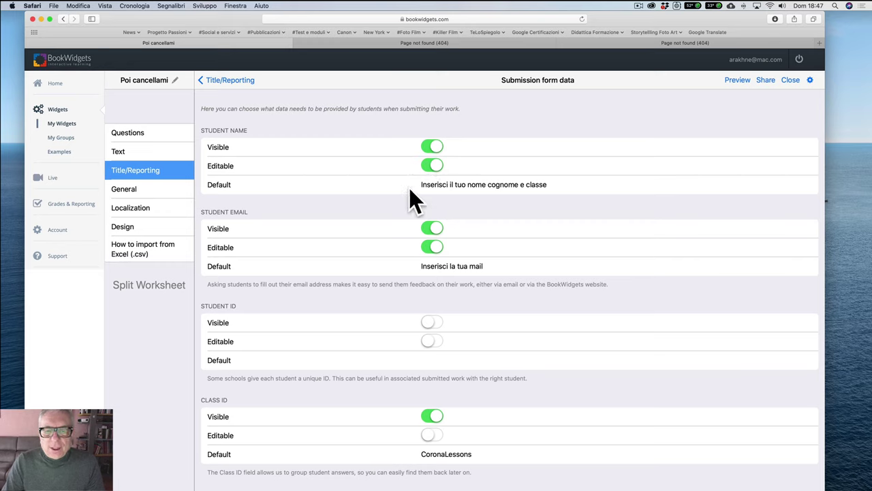
left_click_drag(420, 184, 566, 183)
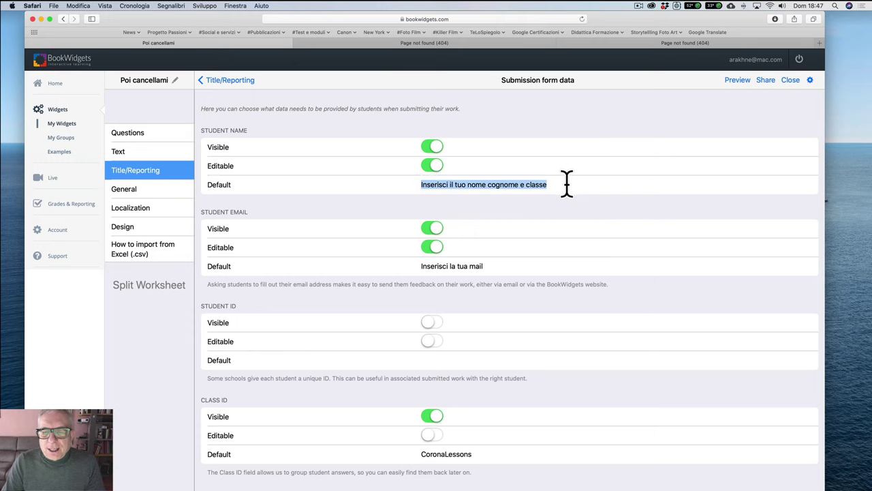
Review the remaining submission fields, switch Class ID visibility off and on again, highlight its default value, and return to the reporting overview.
scroll(393, 182, "down", 3)
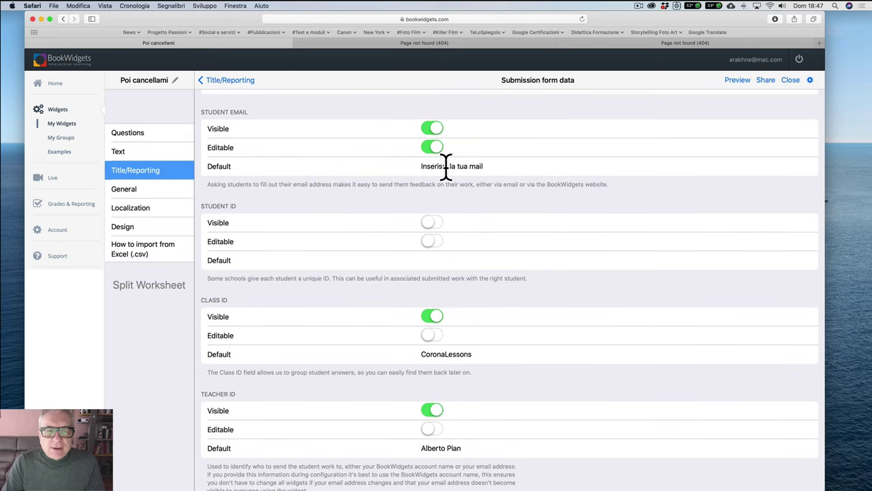
scroll(389, 181, "down", 2)
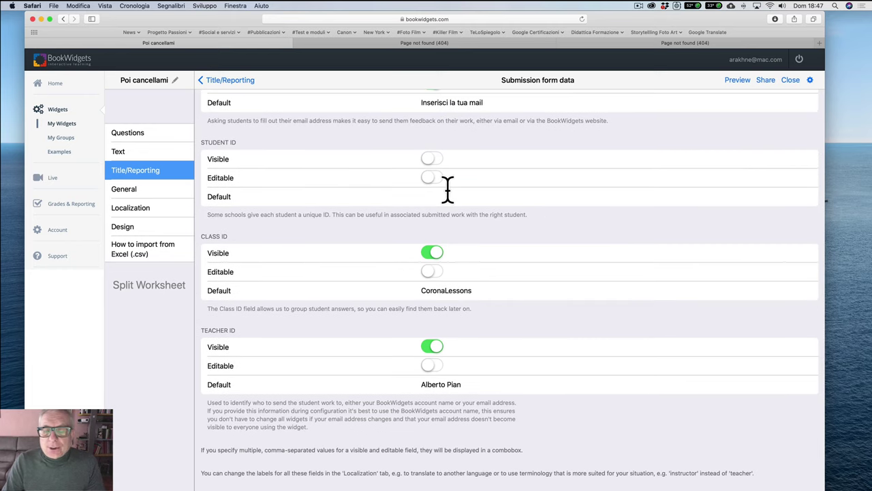
scroll(448, 191, "down", 1)
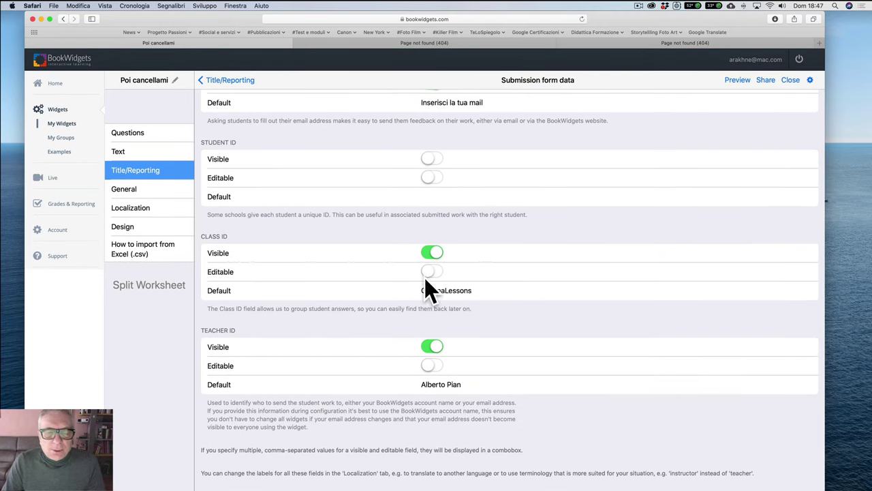
left_click(432, 253)
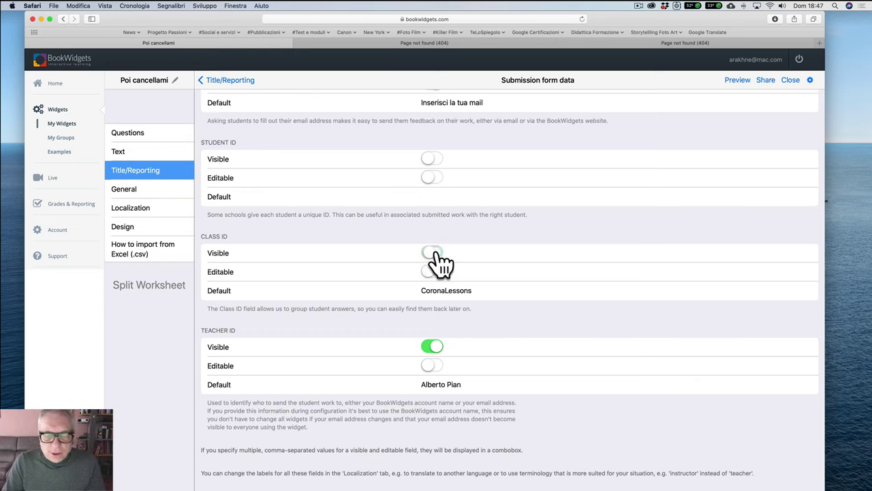
left_click(434, 253)
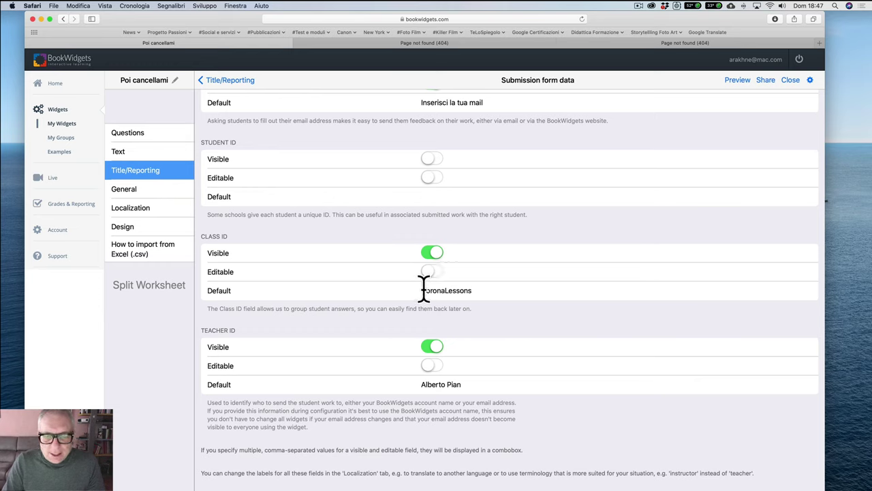
left_click_drag(423, 289, 481, 288)
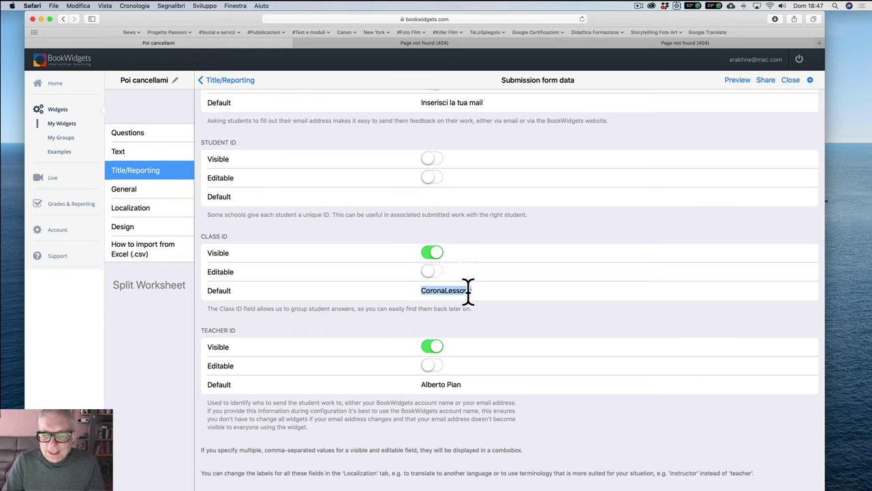
left_click(472, 290)
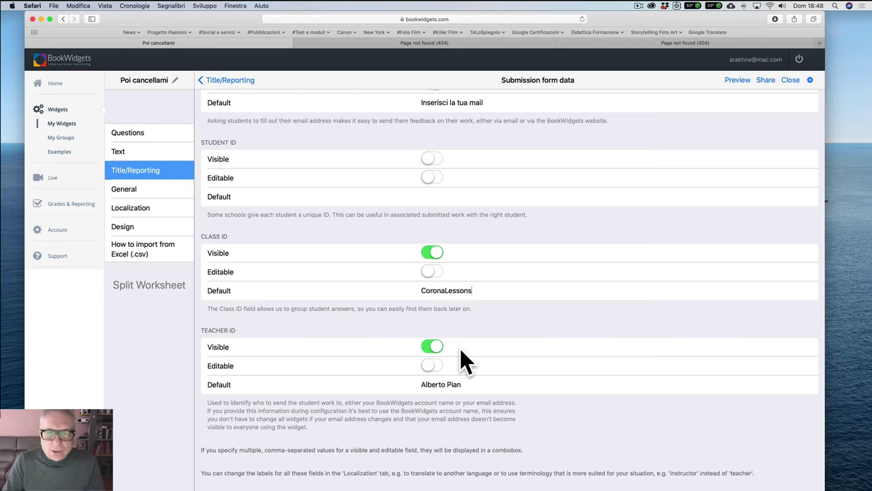
scroll(460, 348, "up", 5)
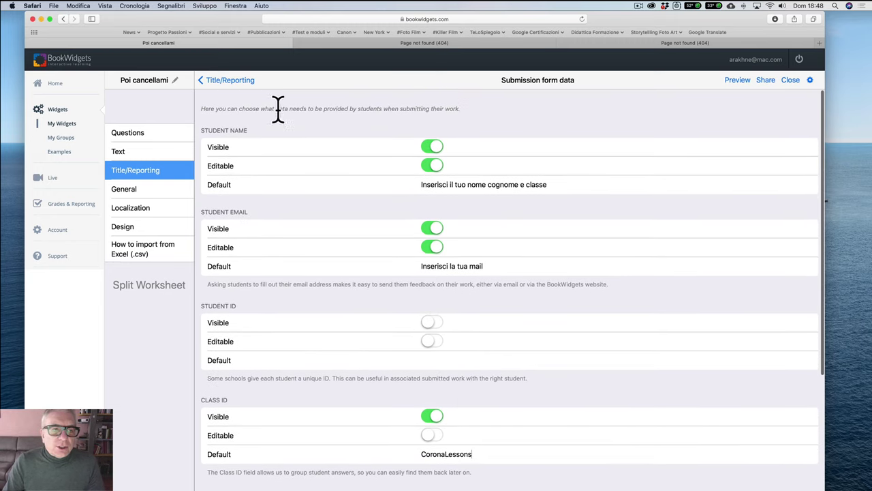
left_click(209, 82)
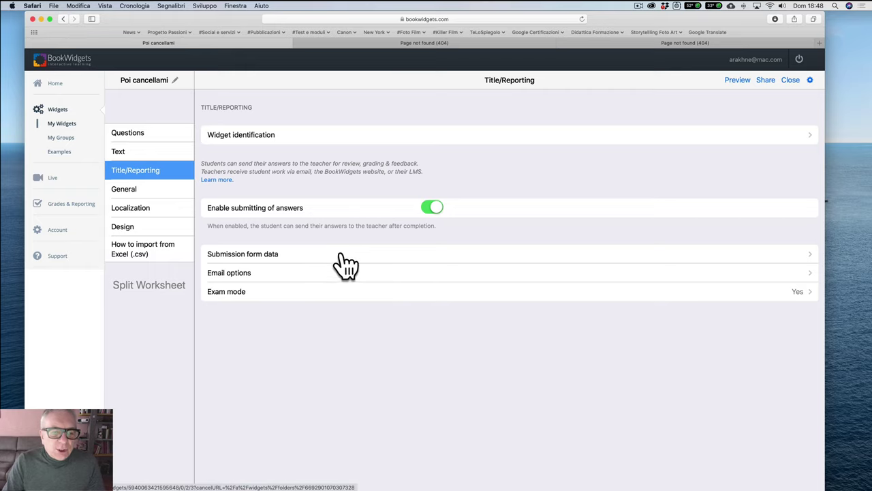
Check the email options for submitted work, then open the exam mode settings and highlight the allowed time.
left_click(248, 274)
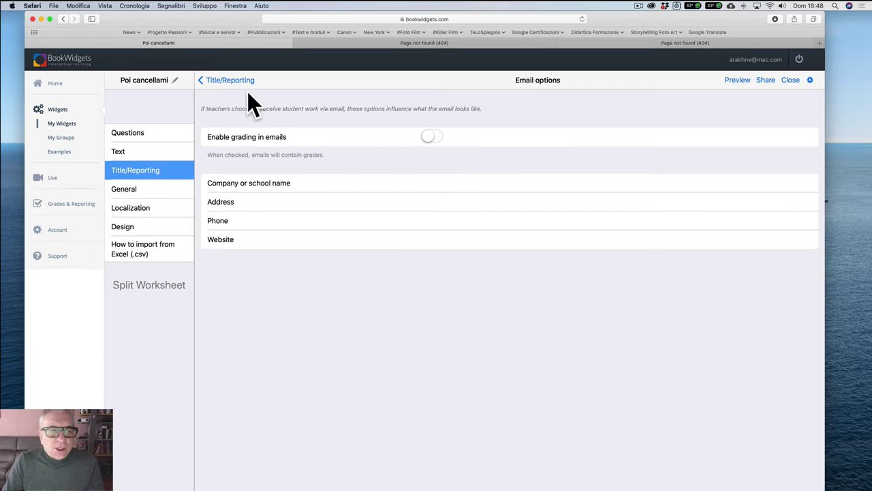
left_click(217, 81)
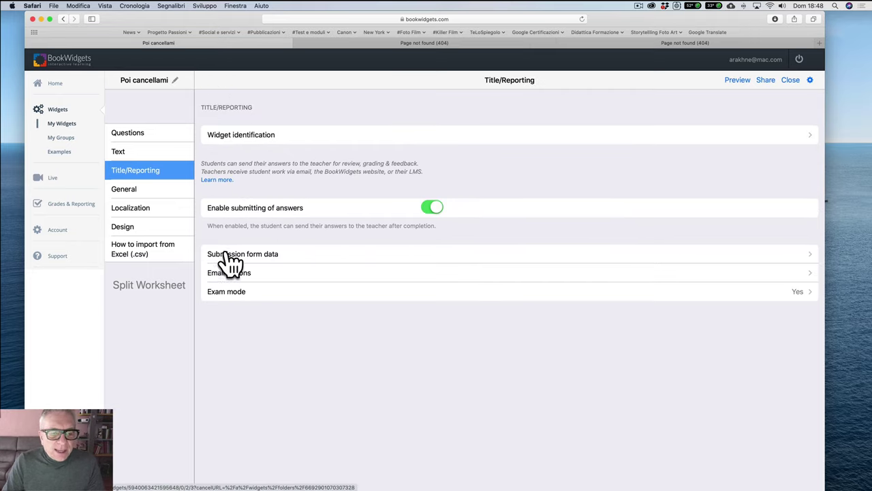
left_click(235, 293)
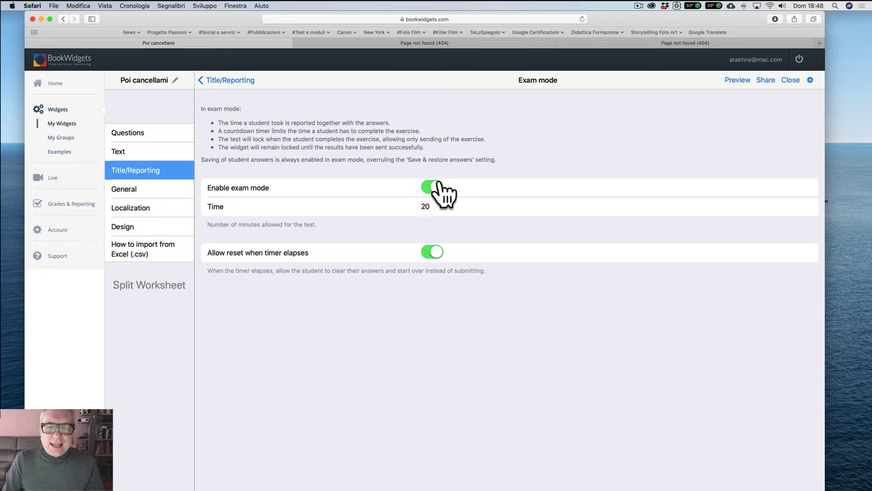
left_click_drag(436, 206, 371, 207)
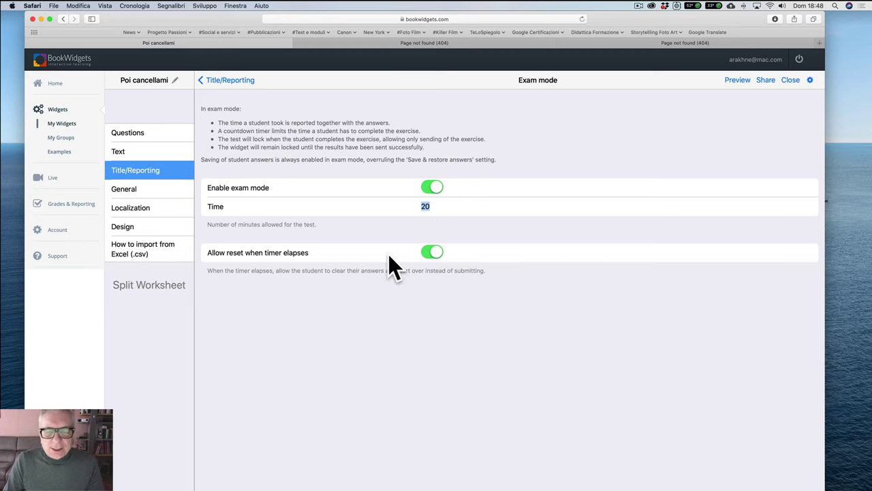
Switch the timer reset option off and on again, and test clearing answers in the student preview after matching Spolverare with Crema.
left_click(424, 252)
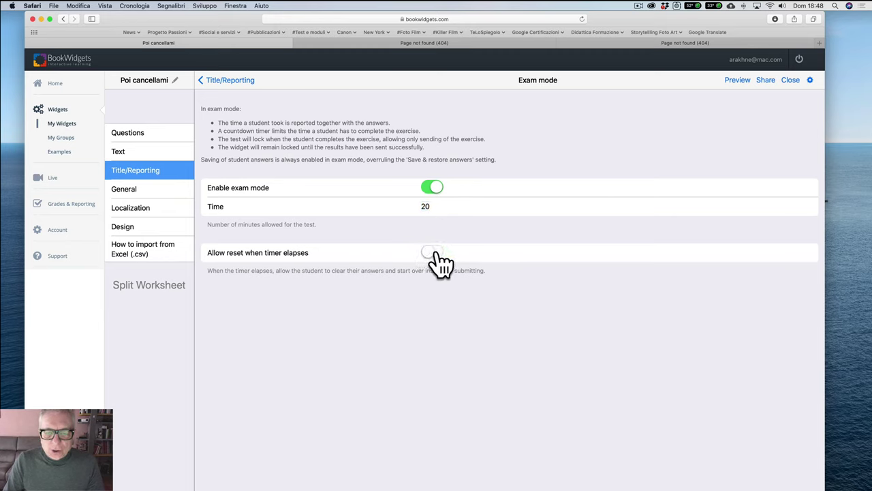
left_click(440, 255)
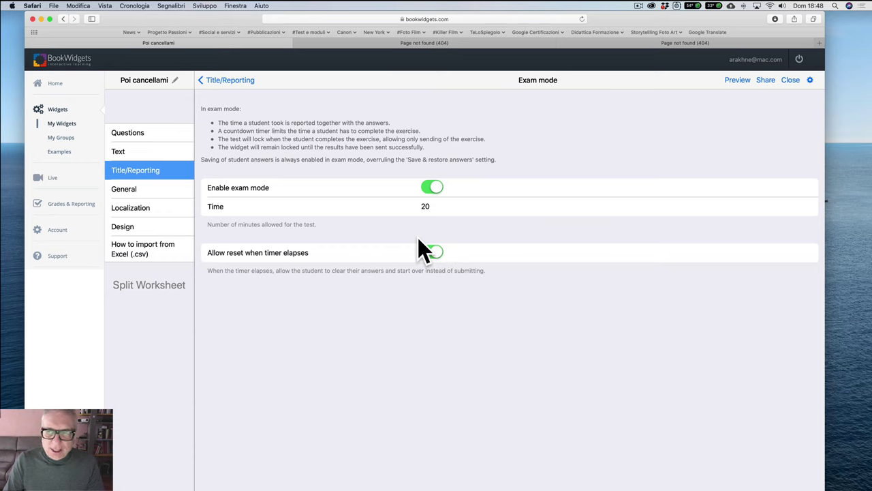
left_click(738, 81)
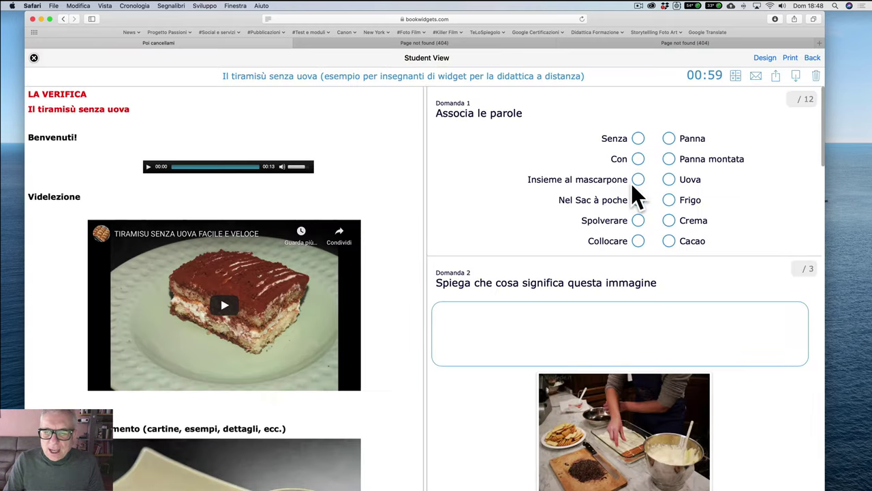
left_click_drag(638, 179, 669, 220)
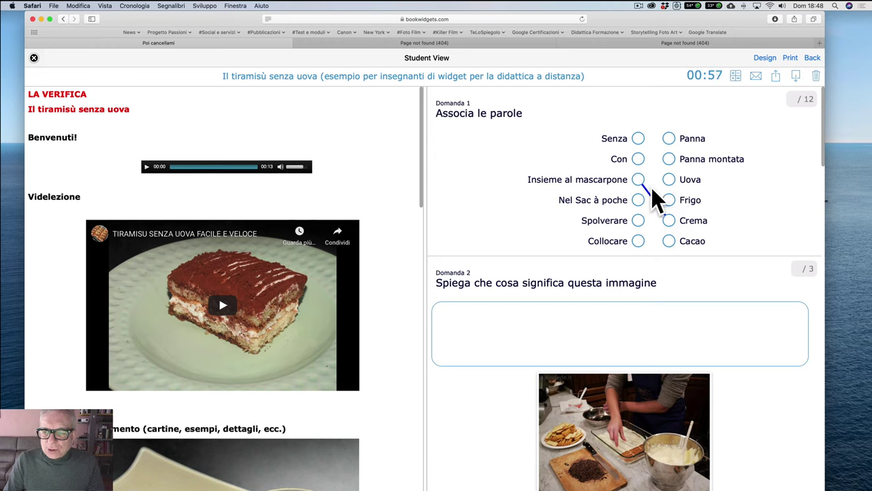
left_click_drag(638, 220, 669, 220)
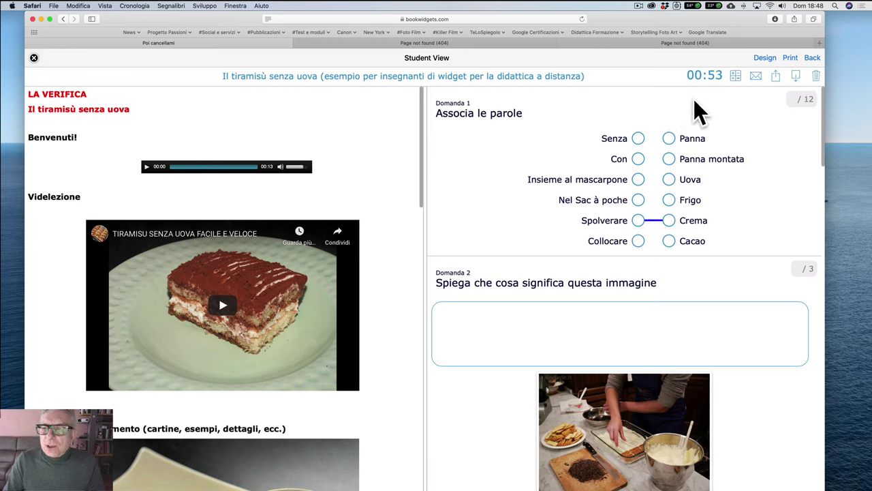
left_click(815, 77)
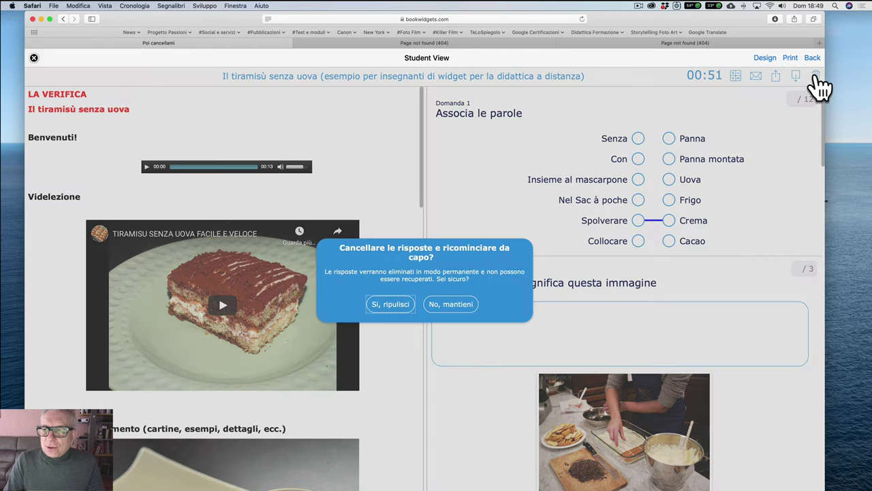
left_click(386, 306)
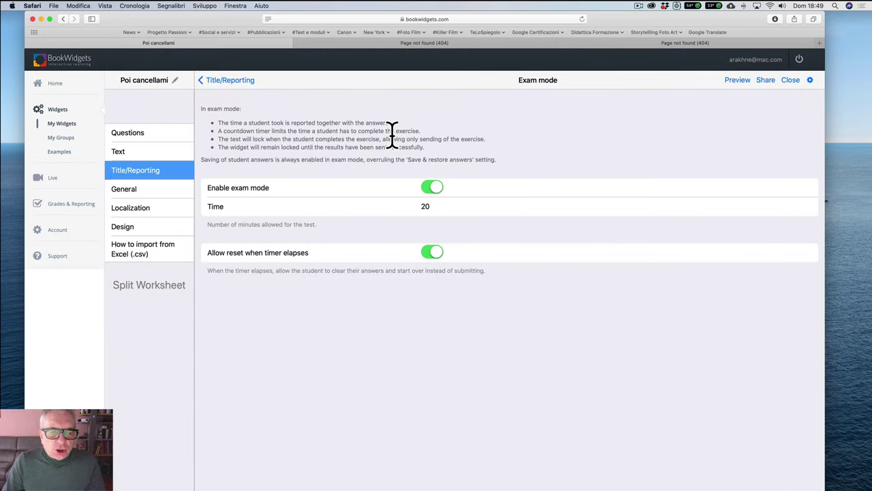
In the general correction options, switch Show correct answers when quiz is done off and on again, and clear the submit/show answers password.
left_click(228, 81)
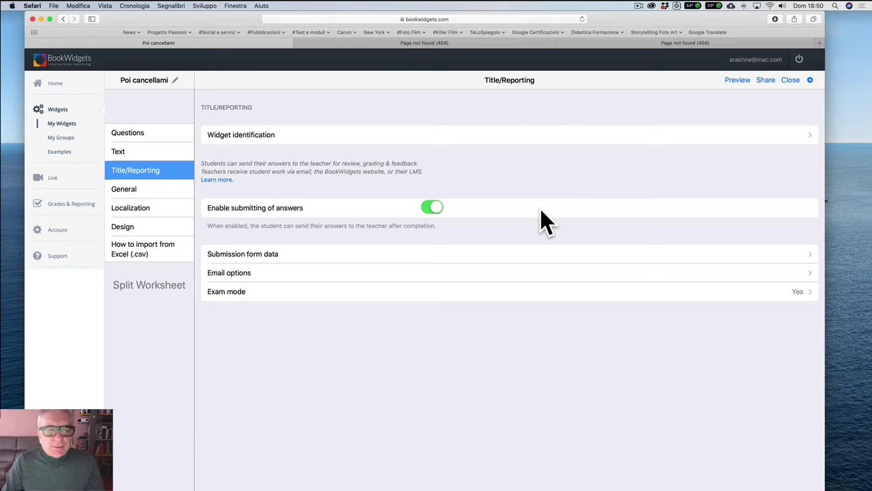
left_click(123, 197)
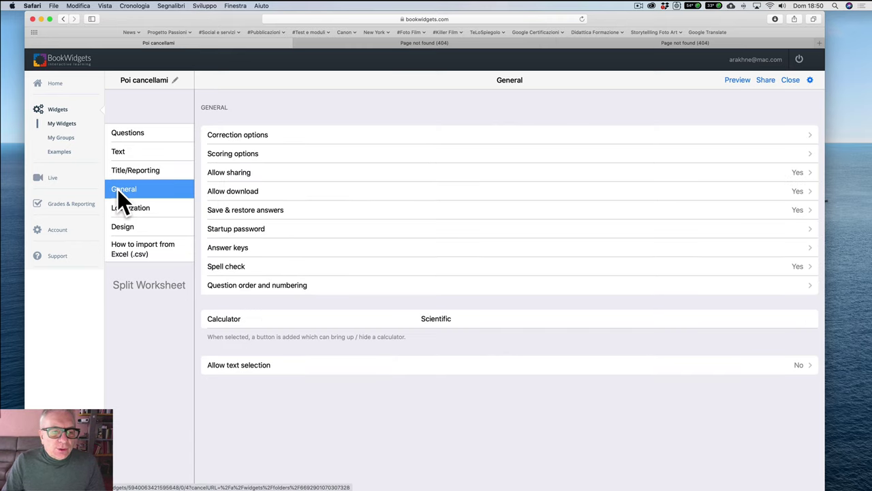
left_click(257, 144)
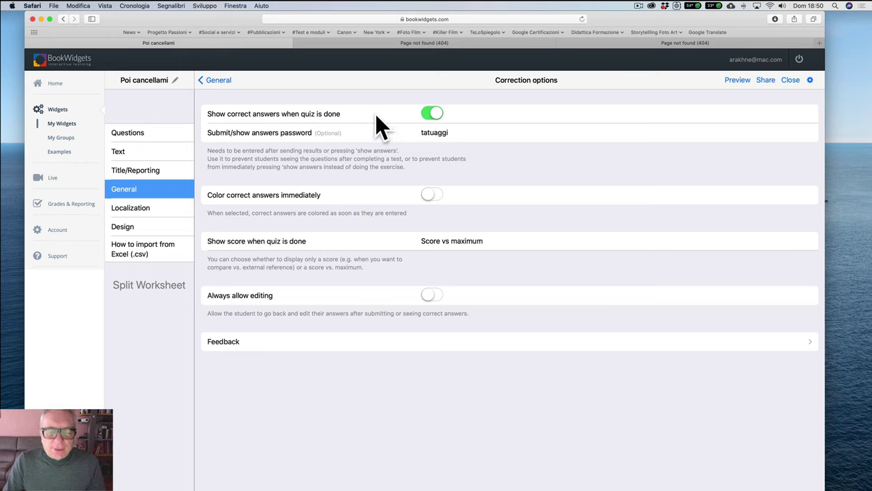
left_click(430, 115)
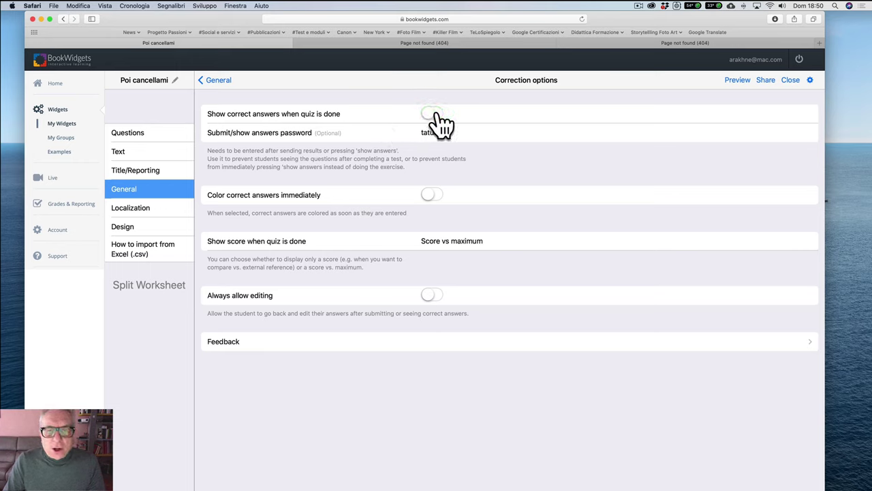
left_click(437, 115)
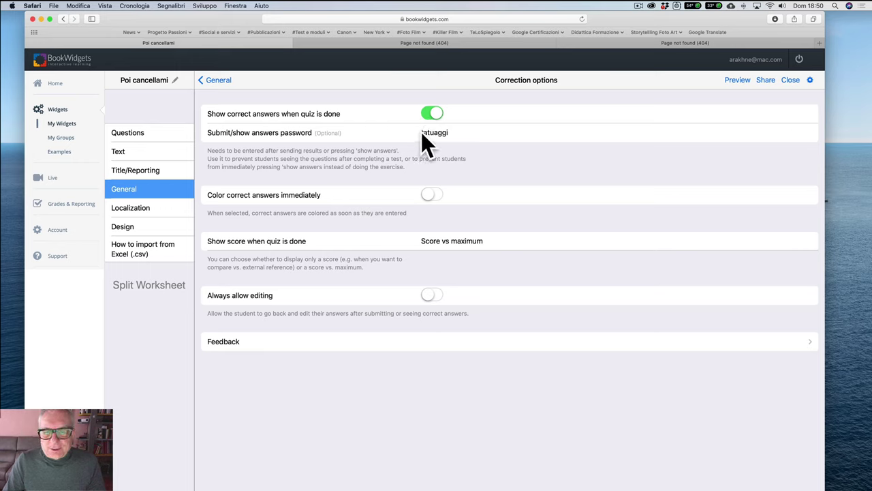
left_click_drag(419, 132, 464, 132)
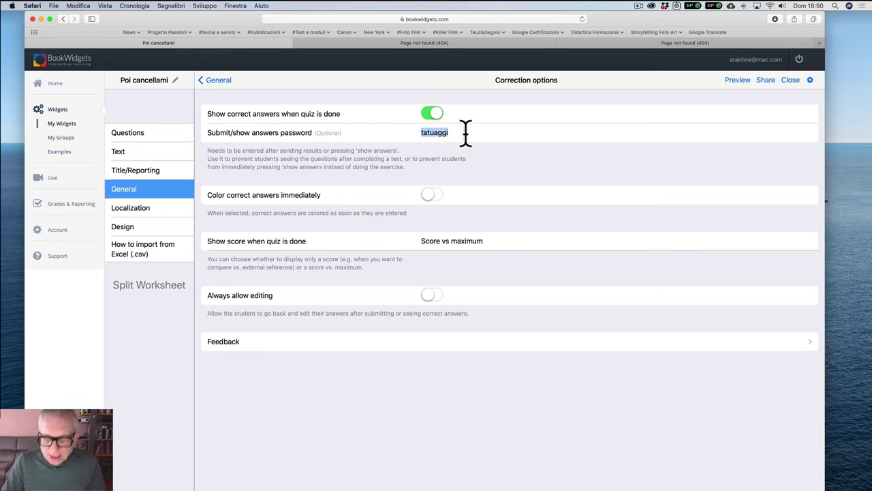
key("BackSpace")
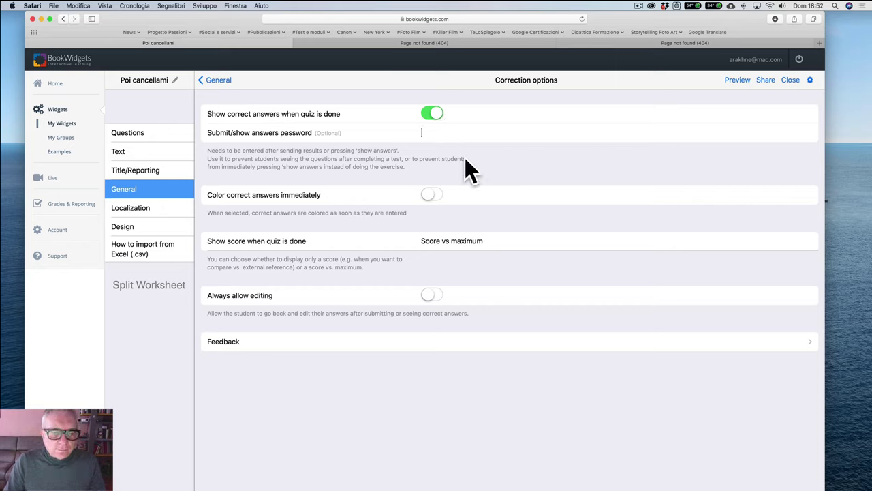
Check the choices for showing the score when the quiz is done, keeping Score vs maximum, and review the scoring options.
left_click(438, 242)
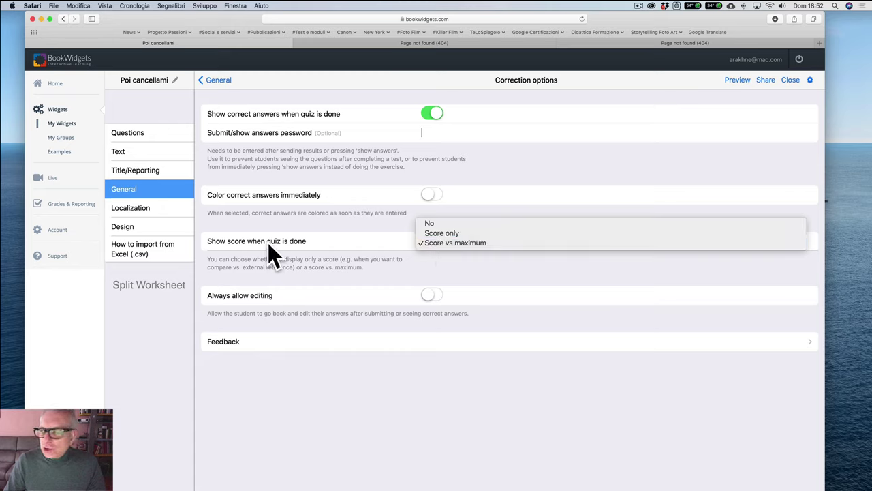
left_click(427, 242)
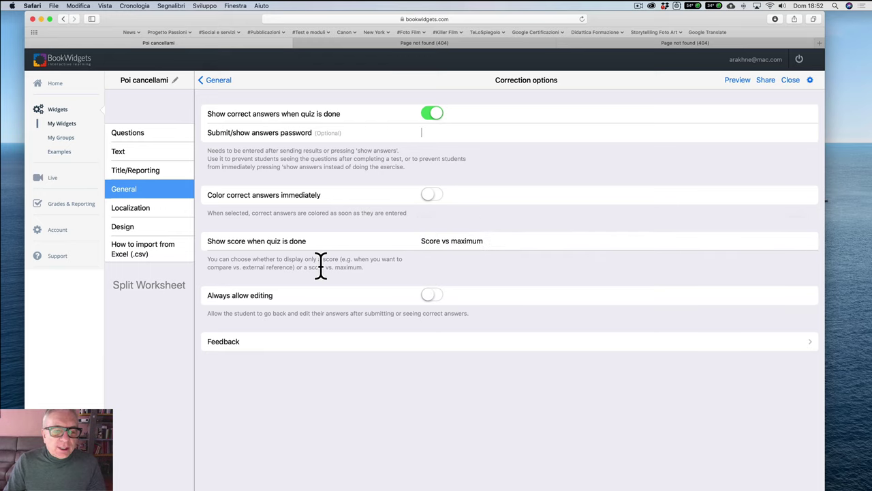
left_click(216, 80)
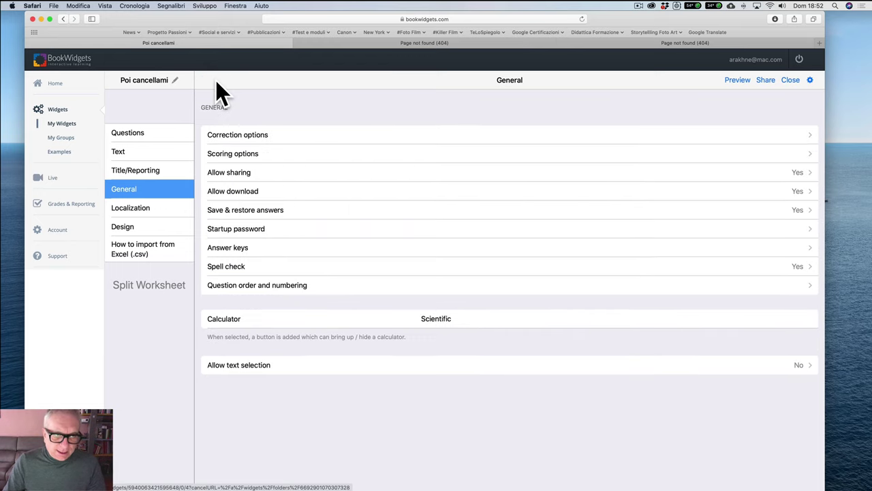
left_click(259, 162)
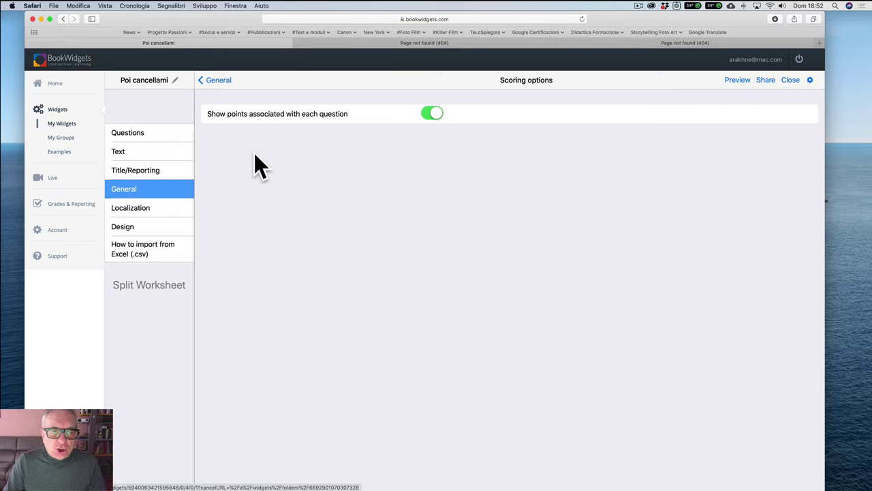
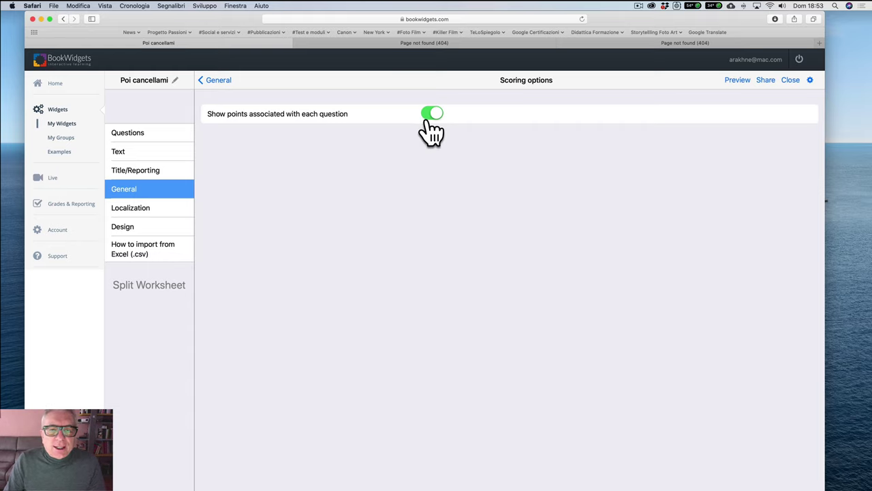
left_click(217, 80)
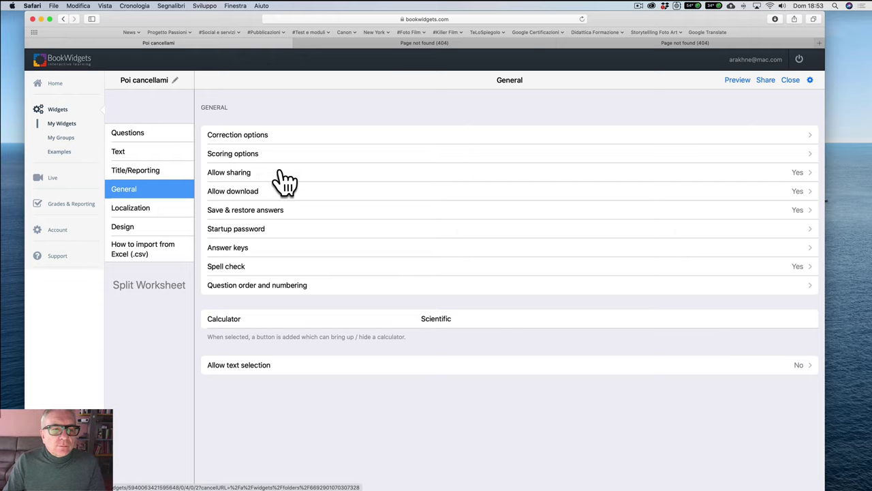
Review the sharing setting and the PDF download setting, including the choices for adding corrections to the downloaded PDF.
left_click(240, 174)
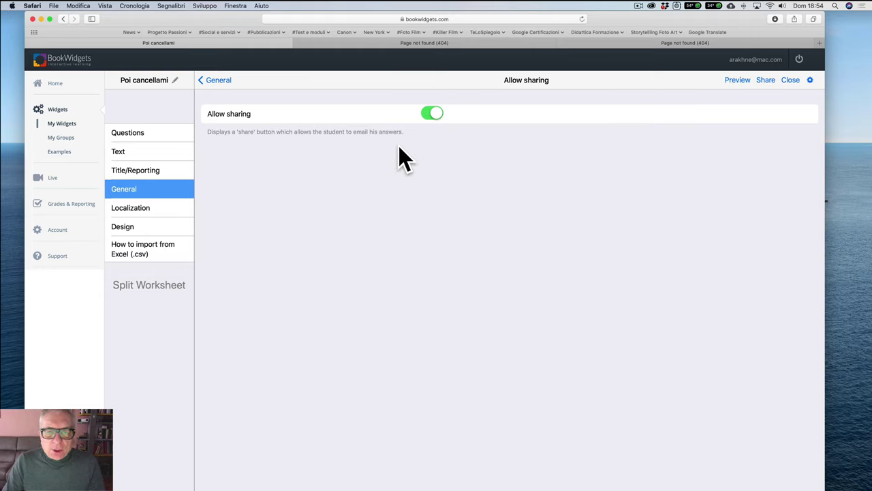
left_click(218, 80)
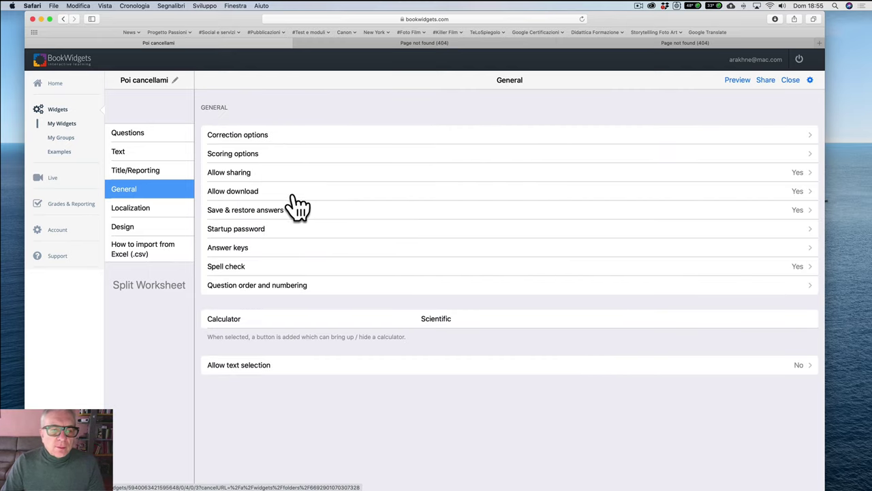
left_click(247, 191)
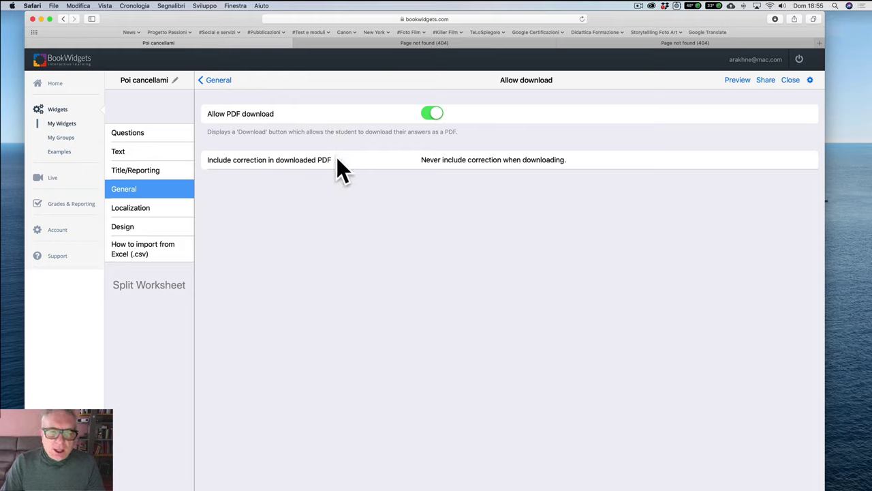
left_click(481, 163)
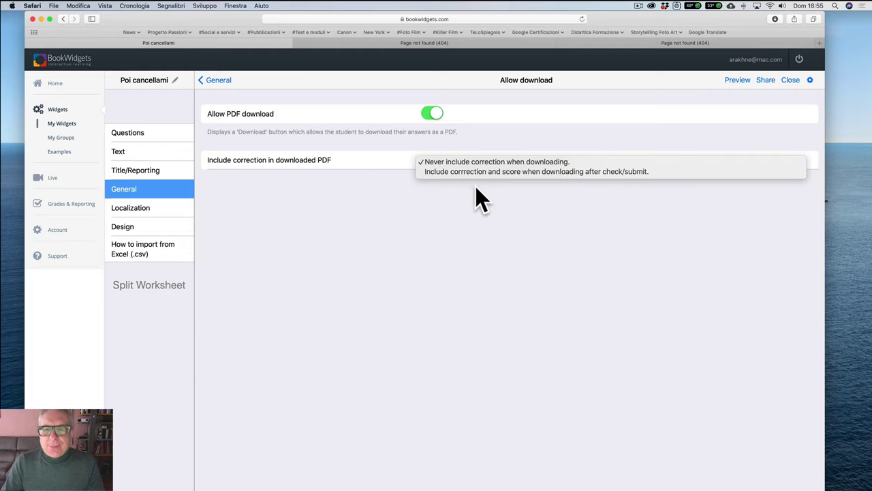
left_click(475, 193)
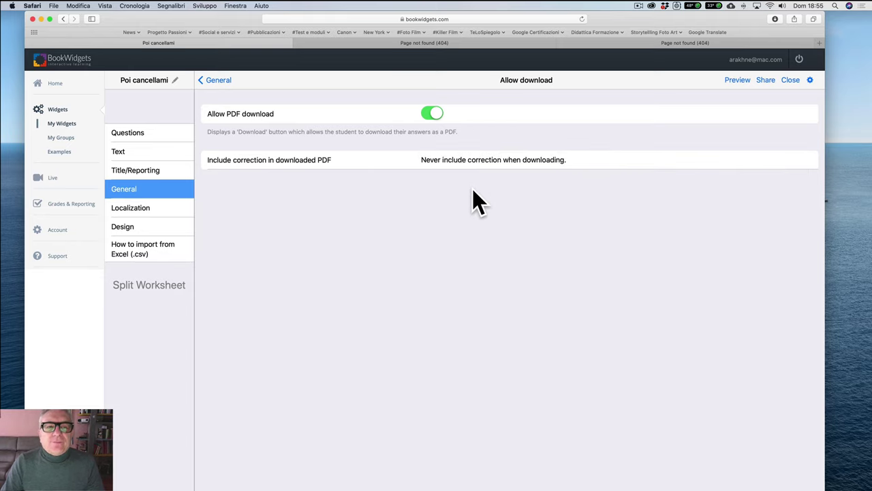
left_click(215, 80)
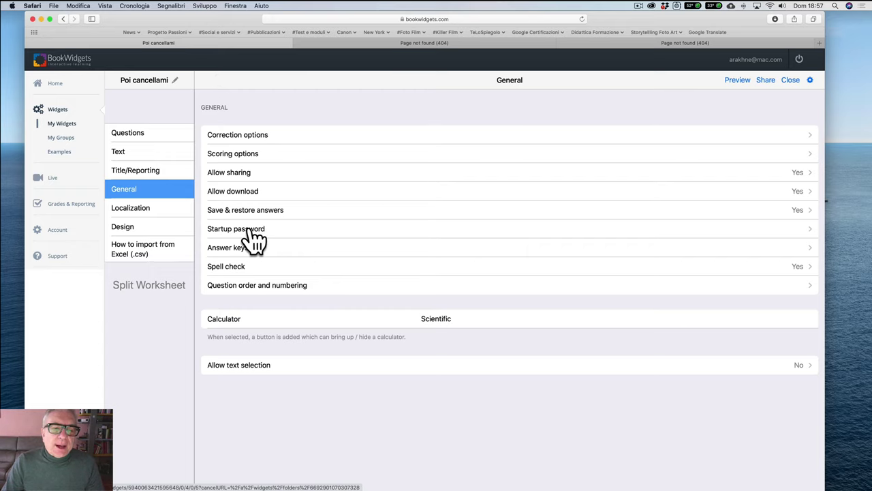
Review the startup password settings without entering a password, and return to the general settings overview.
left_click(253, 232)
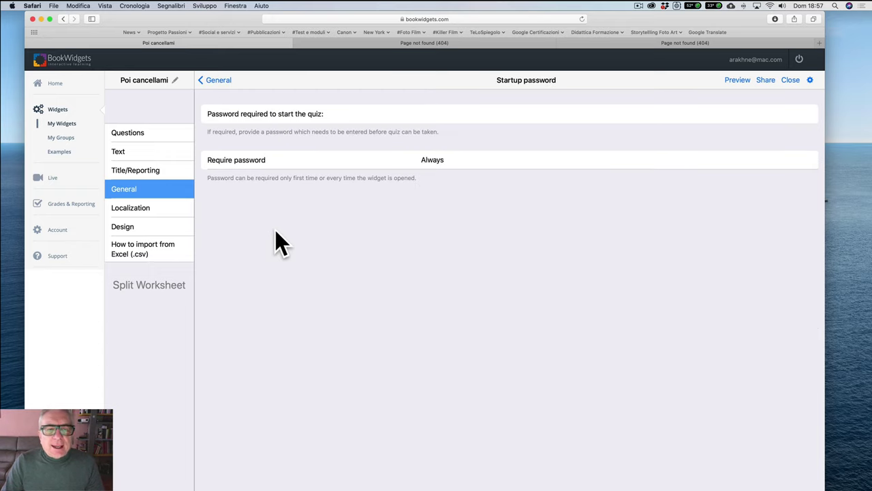
left_click(424, 114)
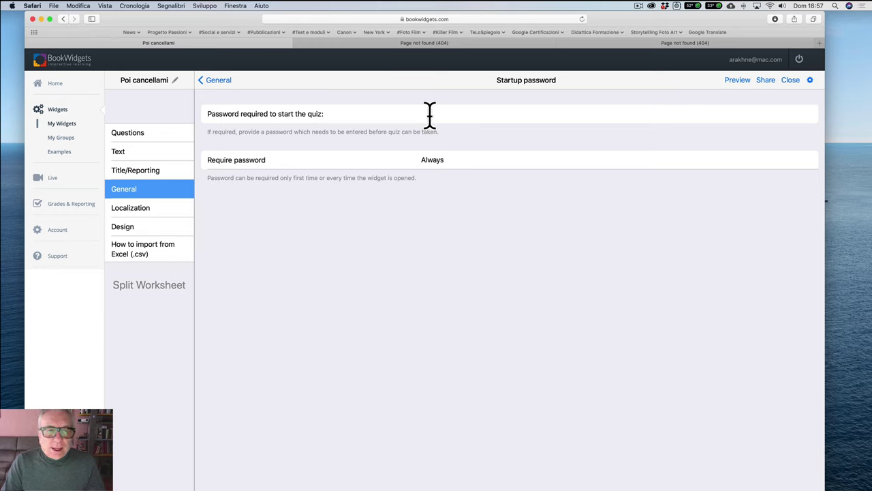
left_click(218, 80)
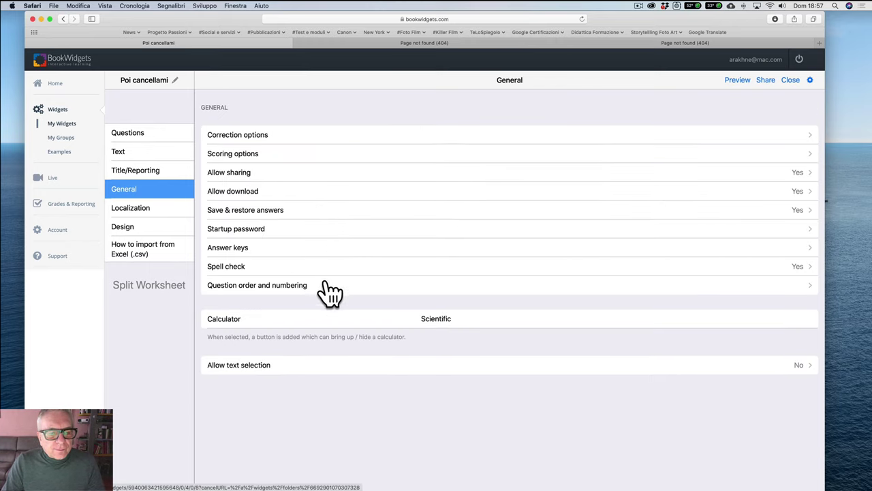
Open the question order and numbering settings, switch Random question order off and on again, and return to the general overview.
left_click(271, 292)
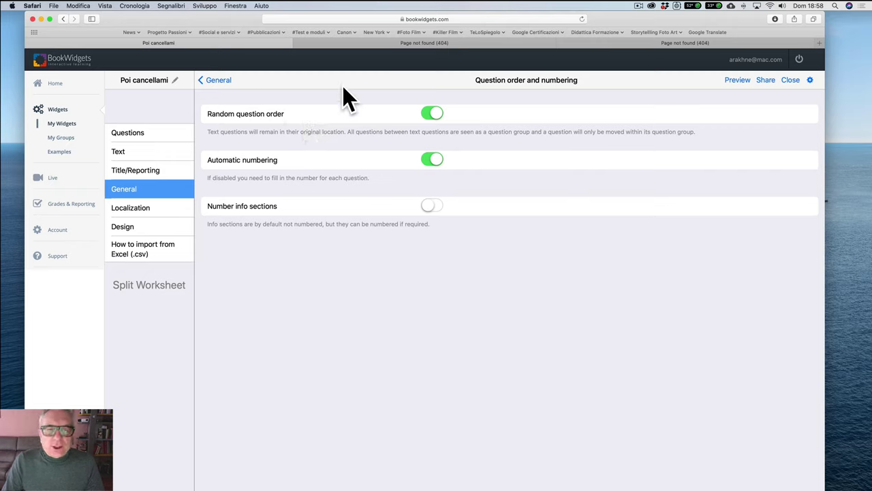
left_click(433, 117)
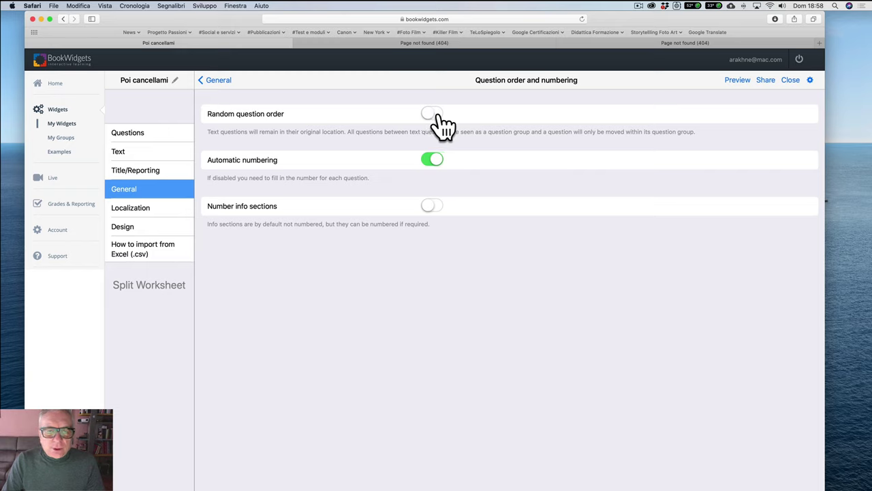
left_click(436, 116)
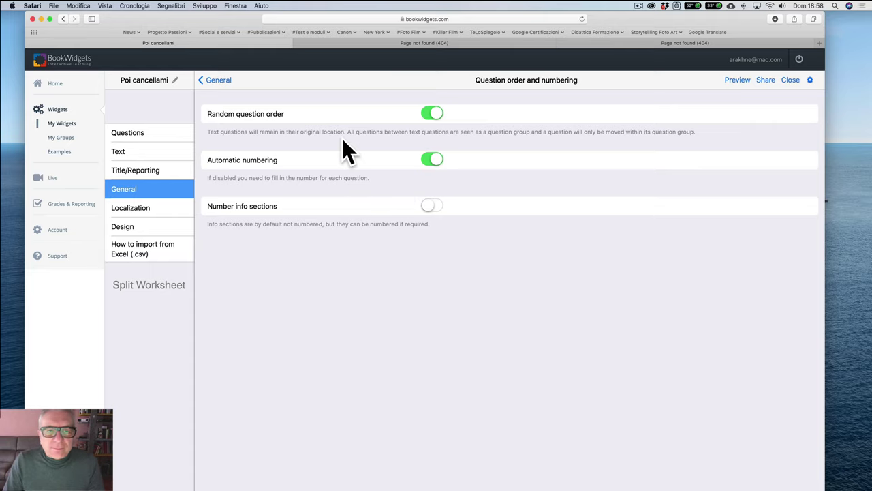
left_click(218, 81)
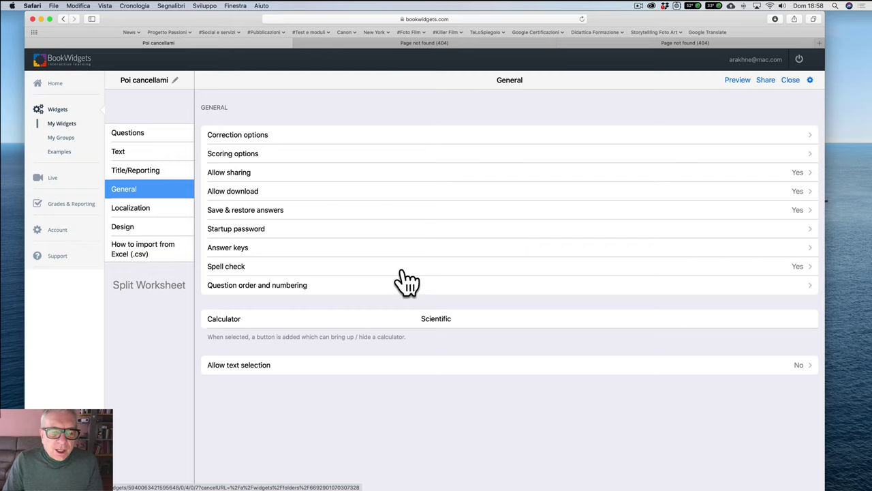
Check the calculator setting and open the worksheet's localization settings.
left_click(445, 319)
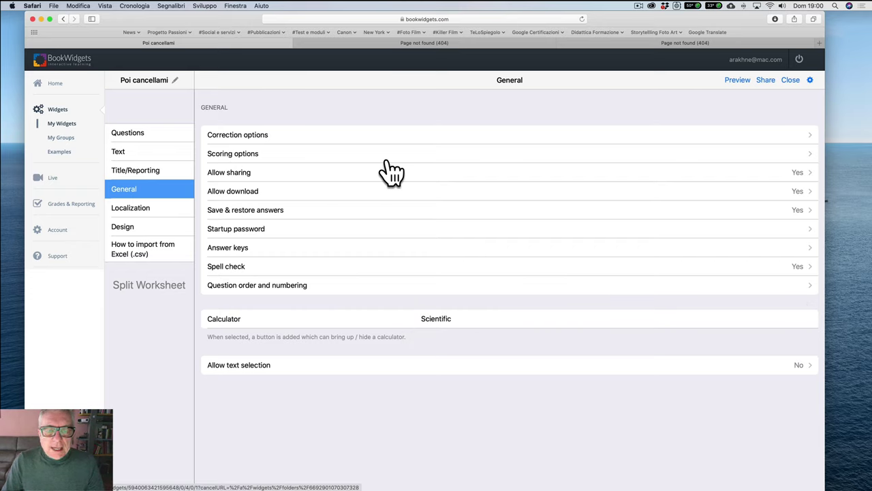
left_click(146, 209)
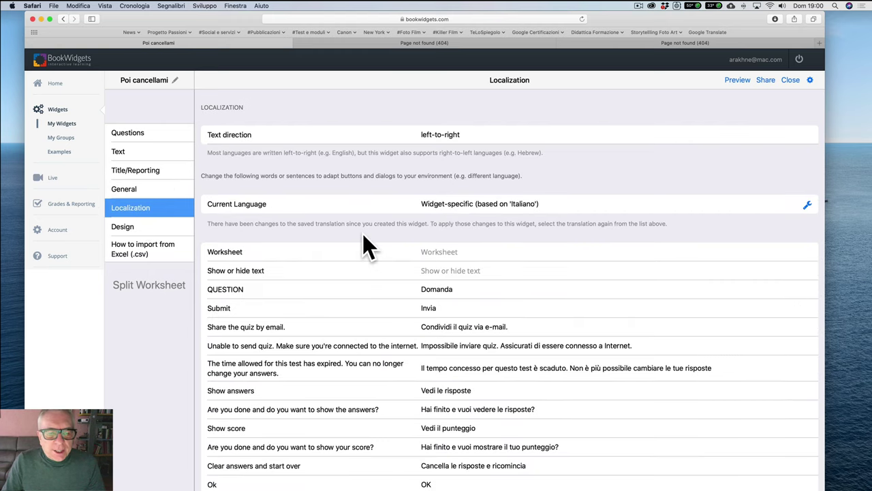
Review the Italian translations of the worksheet's buttons and messages in the localization settings.
scroll(362, 234, "down", 5)
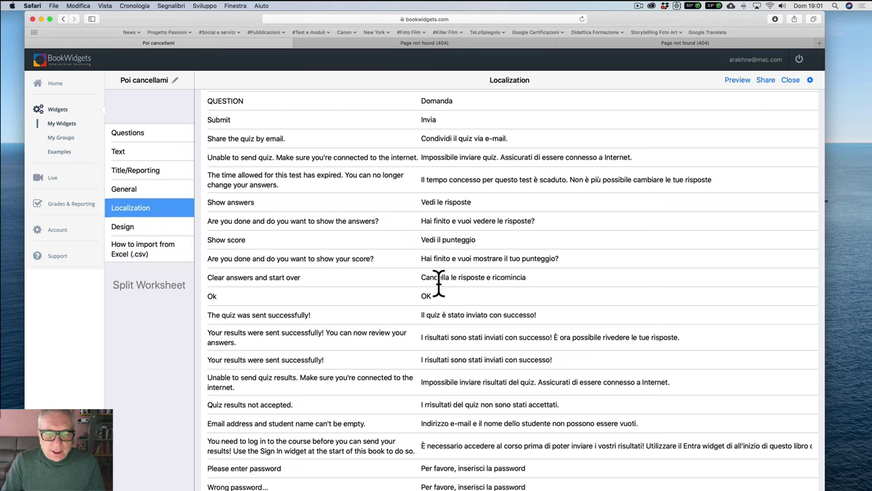
scroll(439, 280, "down", 5)
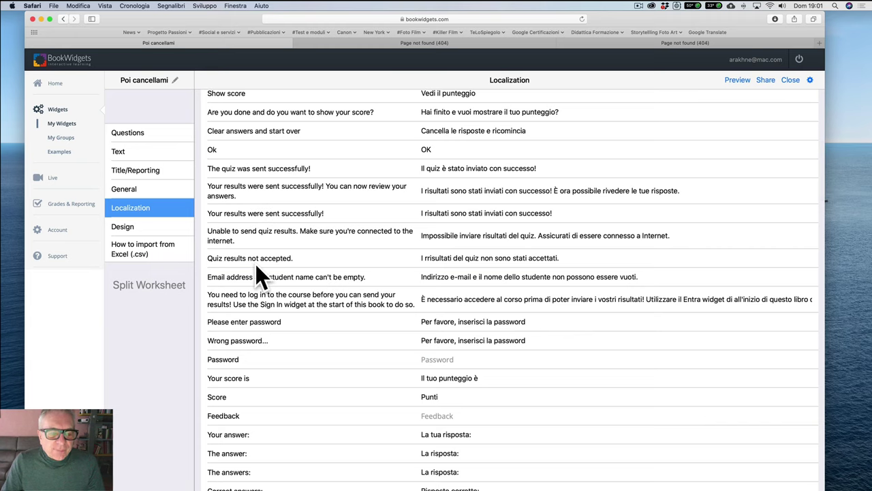
scroll(253, 337, "down", 1)
scroll(254, 338, "down", 5)
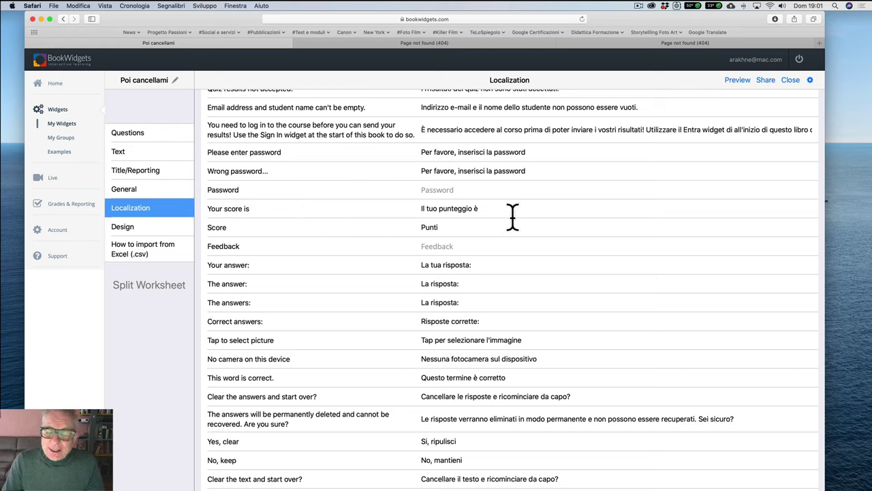
scroll(512, 217, "up", 10)
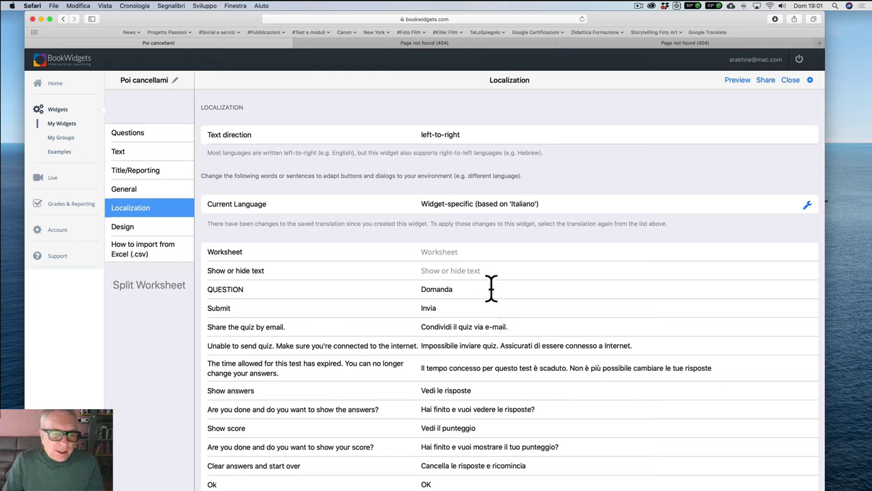
Open the worksheet's design settings, check the split style options, and return to the design overview.
left_click(129, 235)
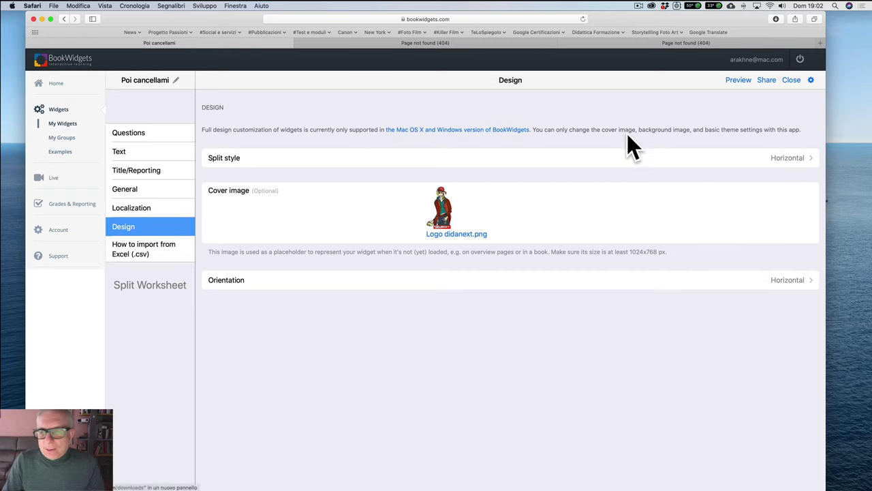
left_click(787, 158)
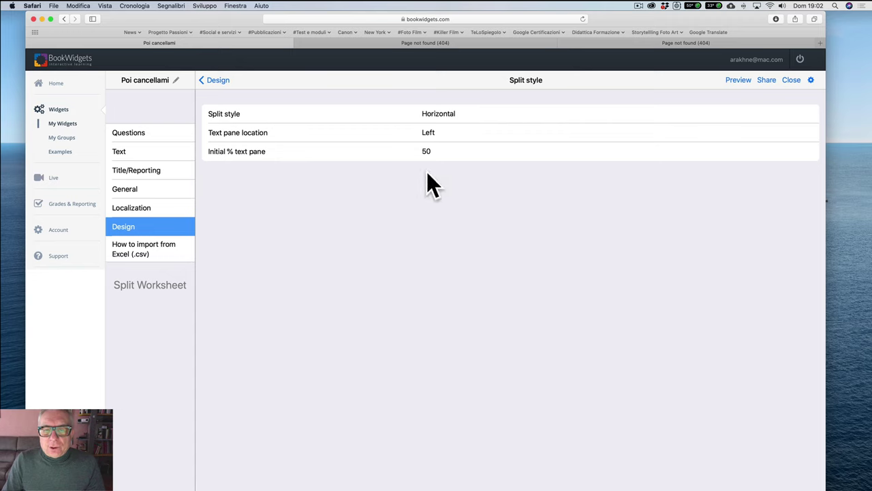
left_click(215, 81)
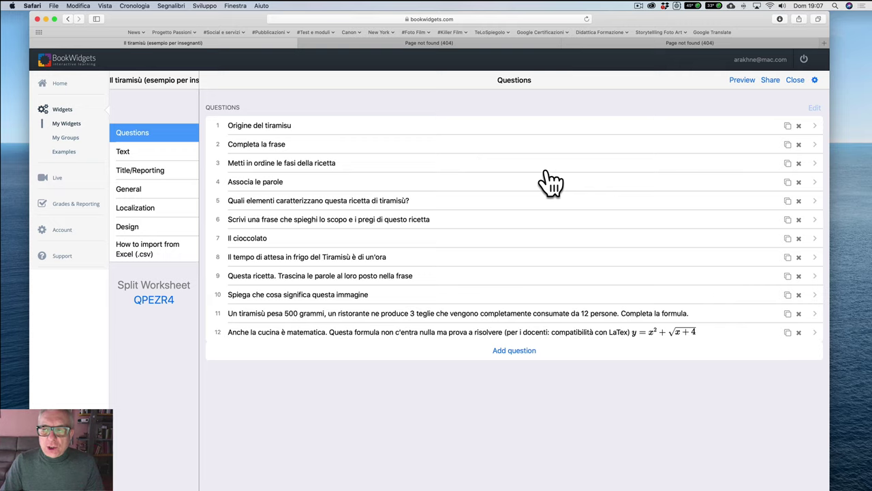
Share "Il tiramisù (esempio per insegnanti)" with the Google Classroom course "CoronavirusClassroom - Per prove con docenti", saving it as a draft without a due date.
left_click(771, 81)
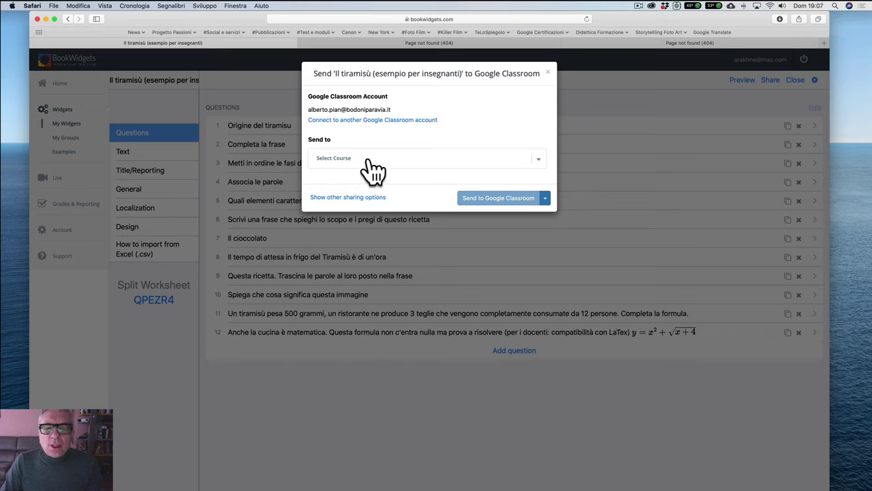
left_click(539, 161)
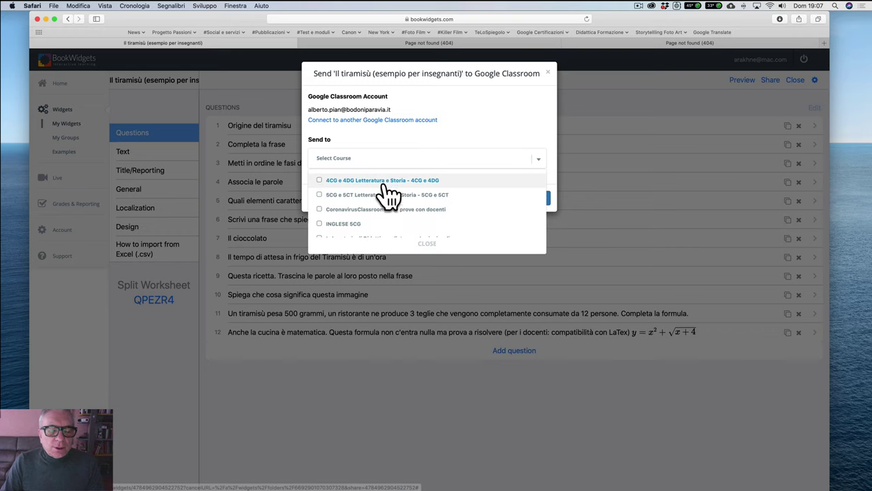
scroll(389, 211, "down", 3)
scroll(389, 210, "up", 3)
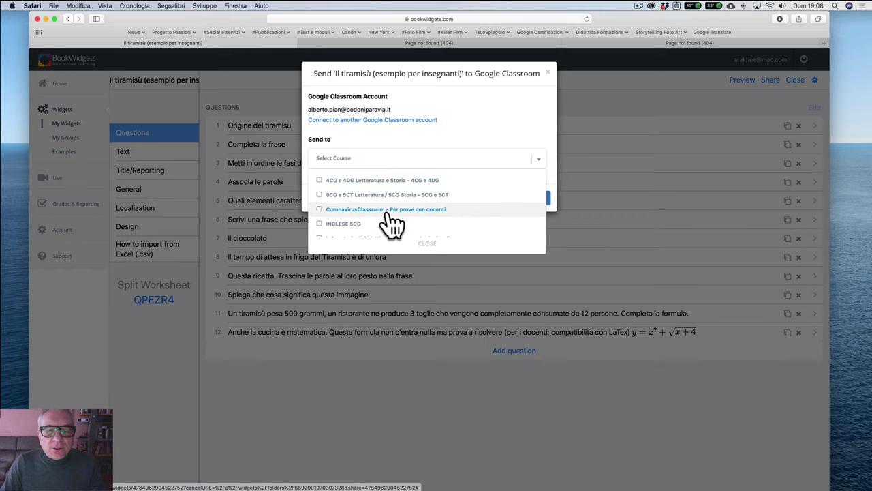
left_click(397, 210)
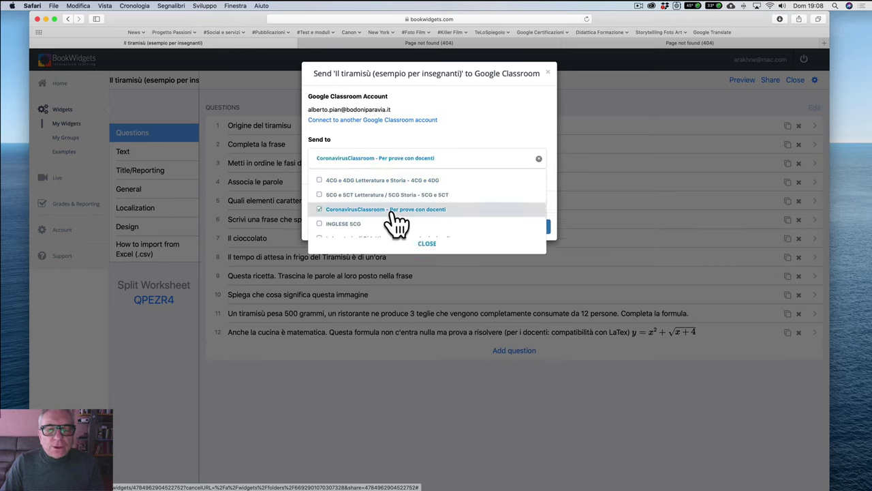
left_click(426, 245)
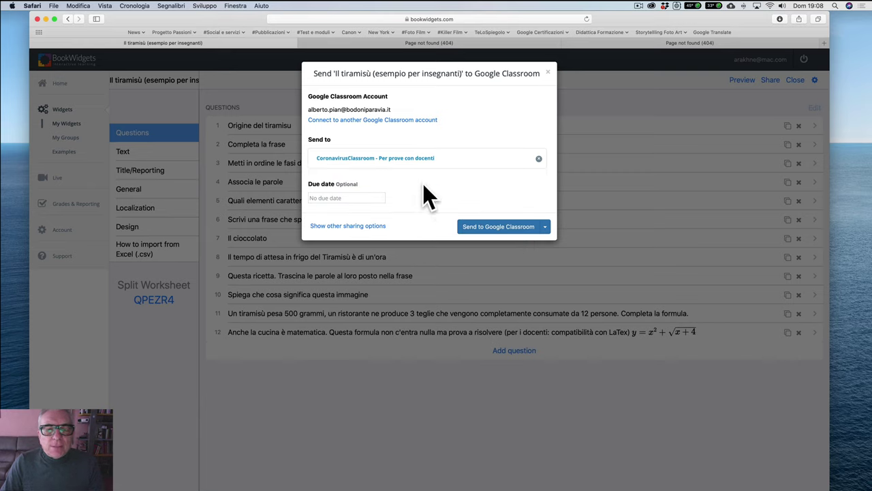
left_click(545, 227)
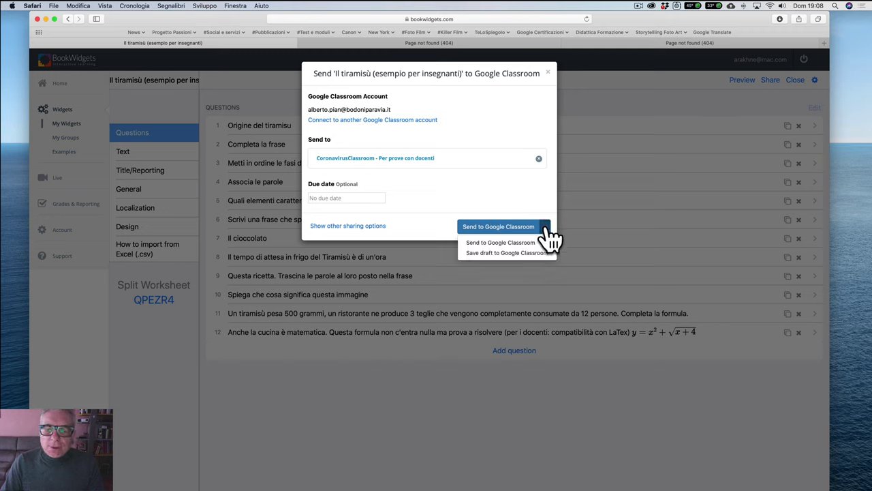
left_click(507, 253)
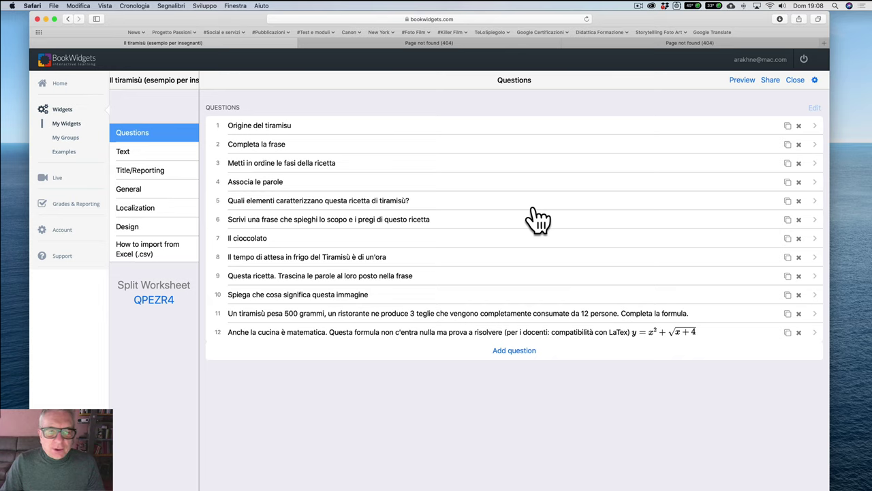
View the worksheet's other sharing options, display its link and full-screen QR code, and close the sharing dialog.
left_click(772, 81)
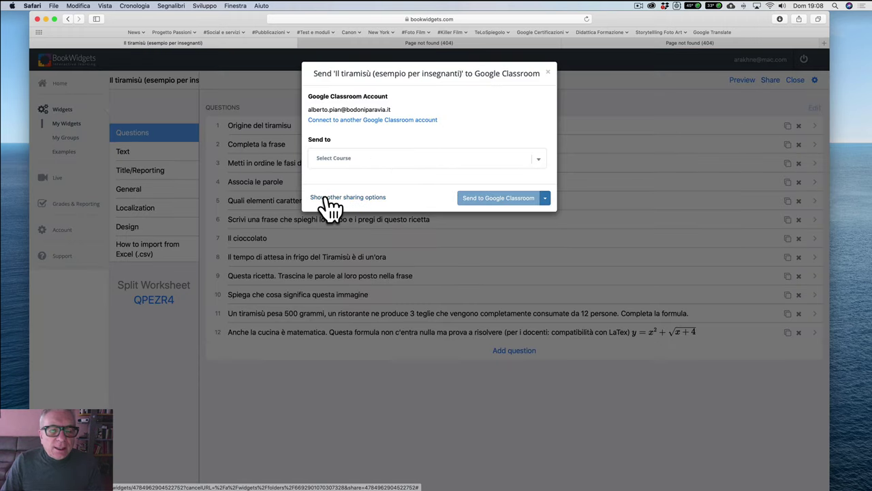
left_click(360, 199)
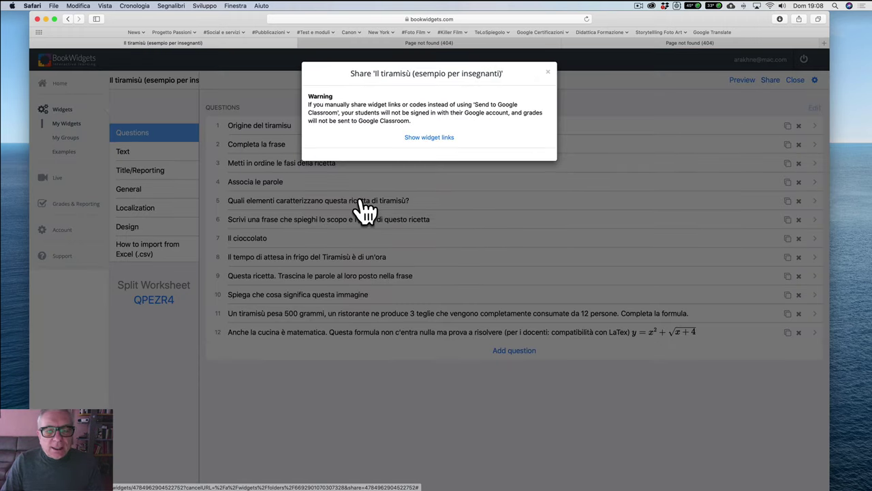
left_click(429, 139)
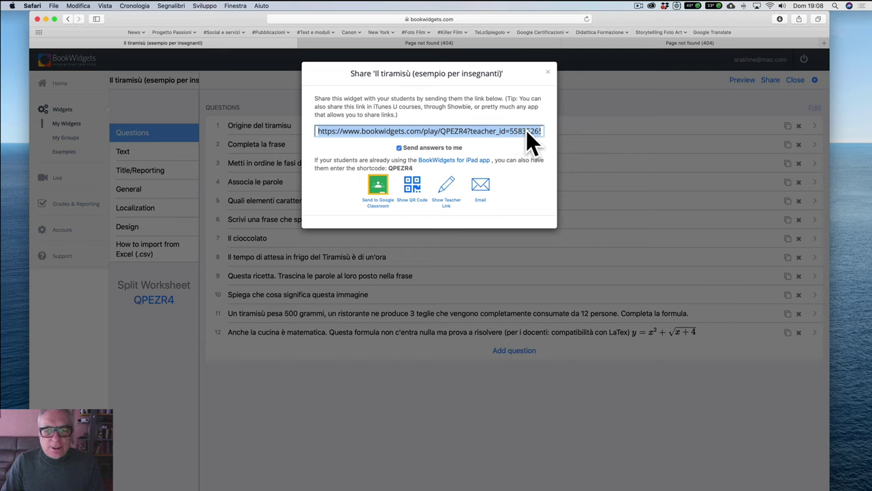
left_click(413, 193)
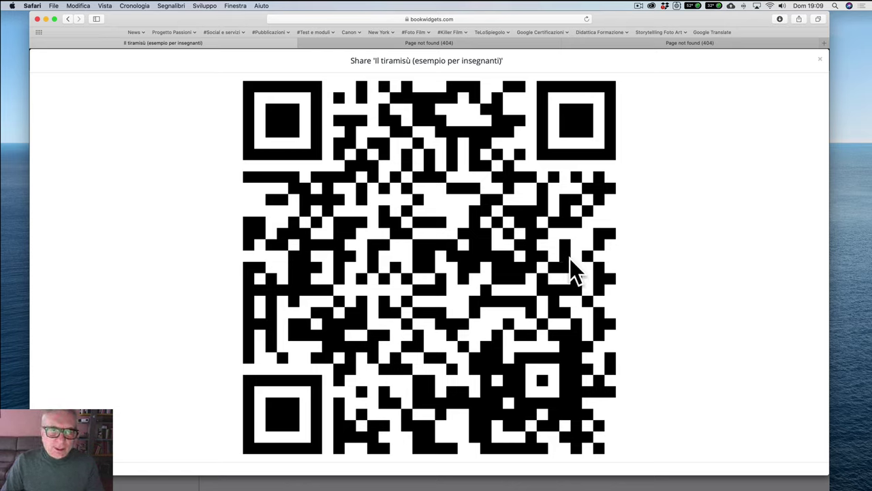
left_click(822, 61)
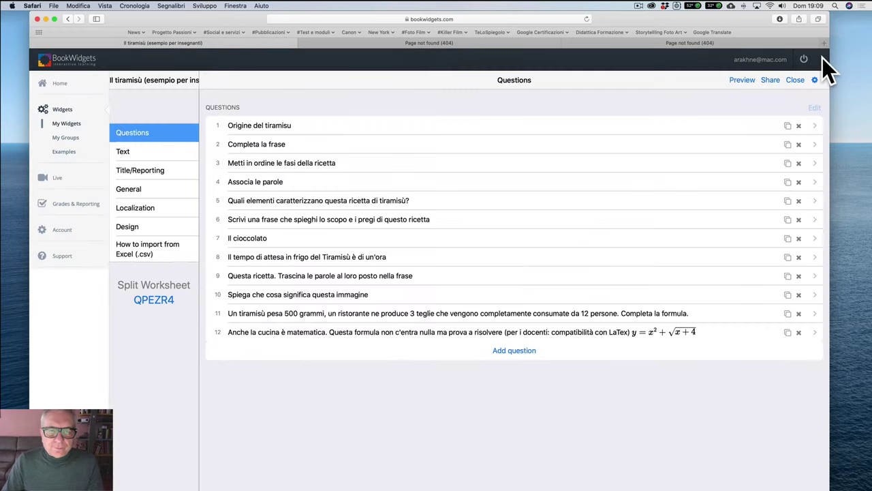
Reopen sharing, view the Google accounts offered for another Classroom connection, and return without choosing one.
left_click(770, 80)
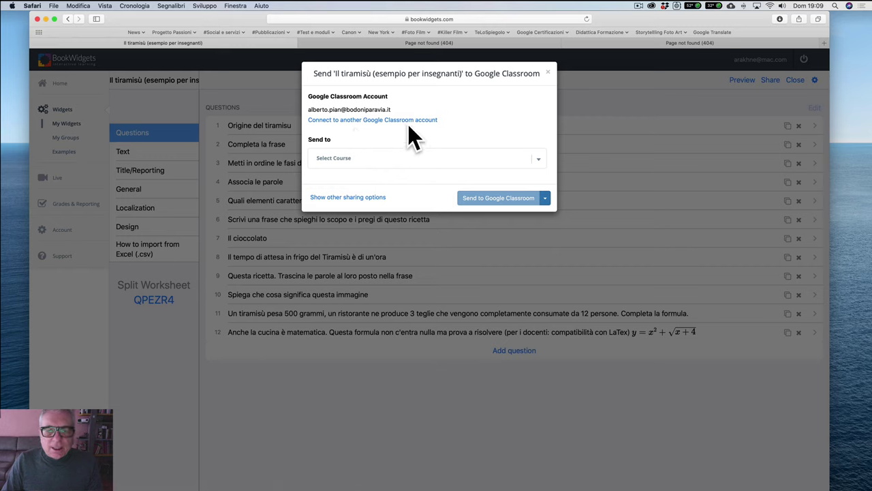
left_click(372, 120)
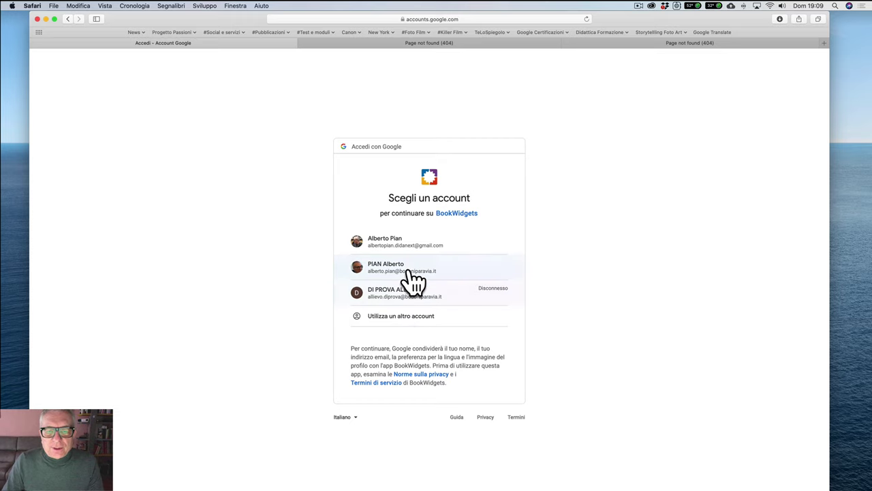
left_click(67, 19)
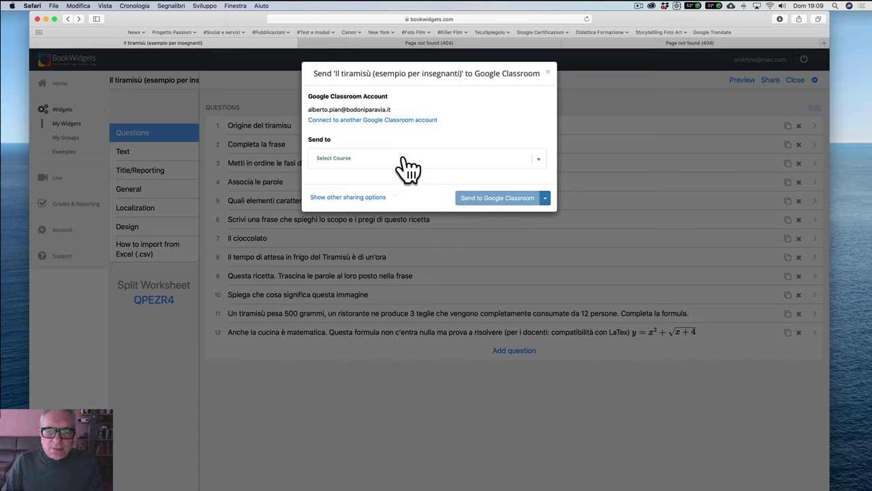
Show the worksheet's widget links again to examine the student link, shortcode and remaining sharing methods.
left_click(348, 197)
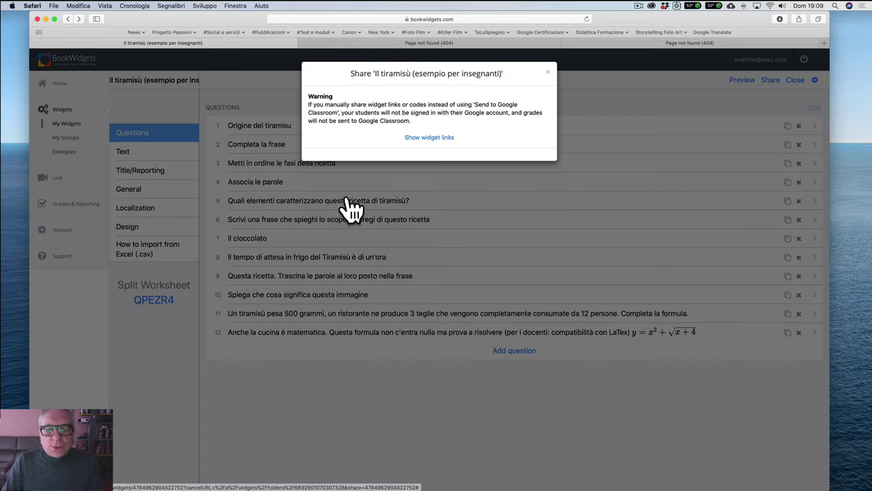
left_click(426, 137)
left_click(425, 132)
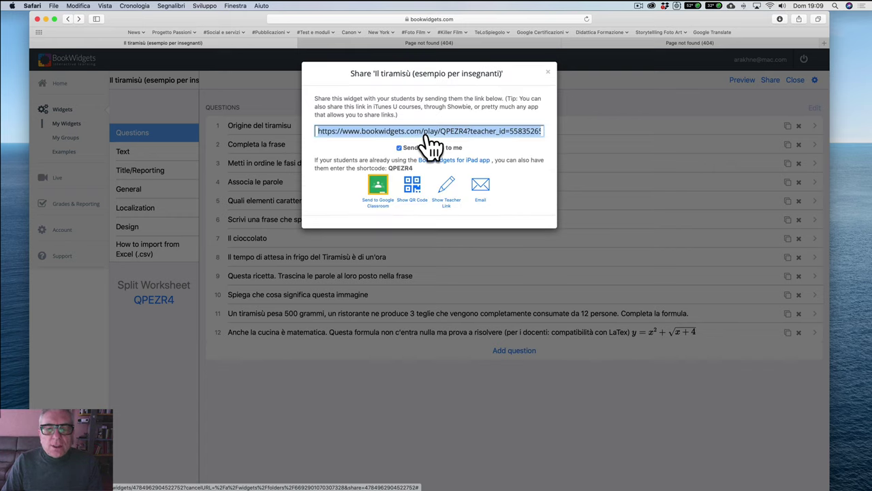
left_click(445, 213)
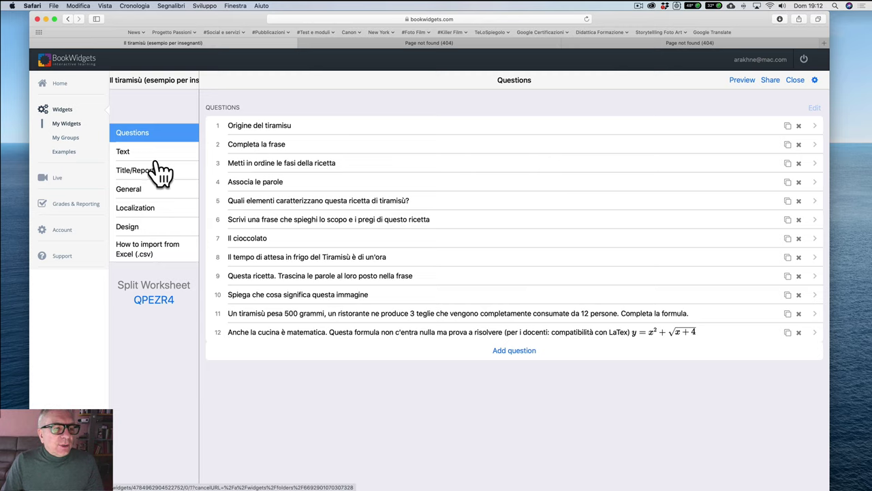
In Grades & Reporting, open the class "Classi quarte c e d" of "CoronavirusClassroom - Per prove con docenti" and examine its course and class headings.
left_click(76, 204)
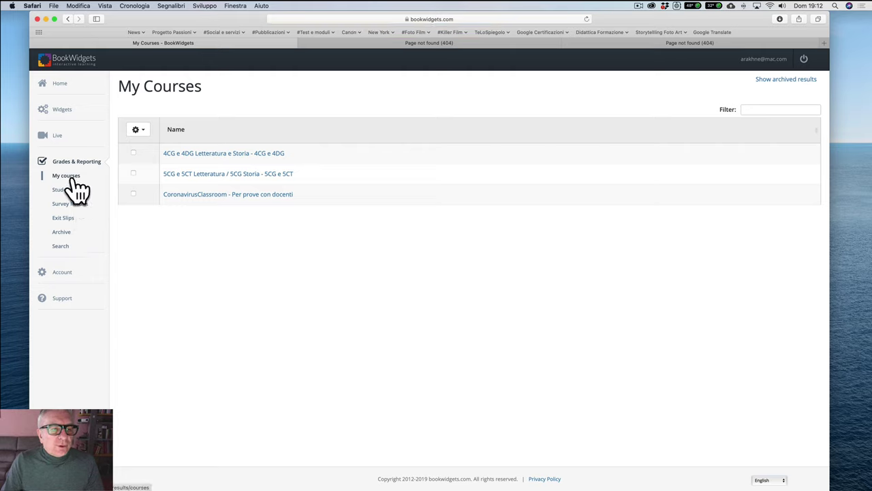
left_click(202, 195)
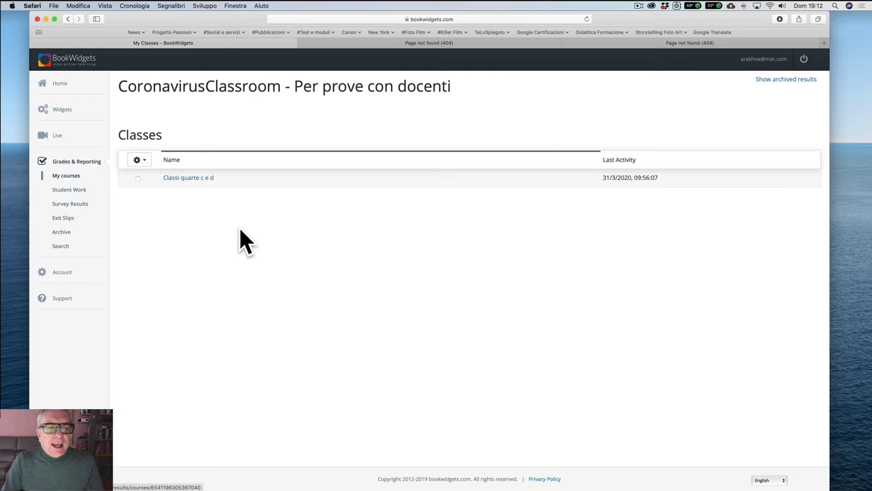
left_click(191, 190)
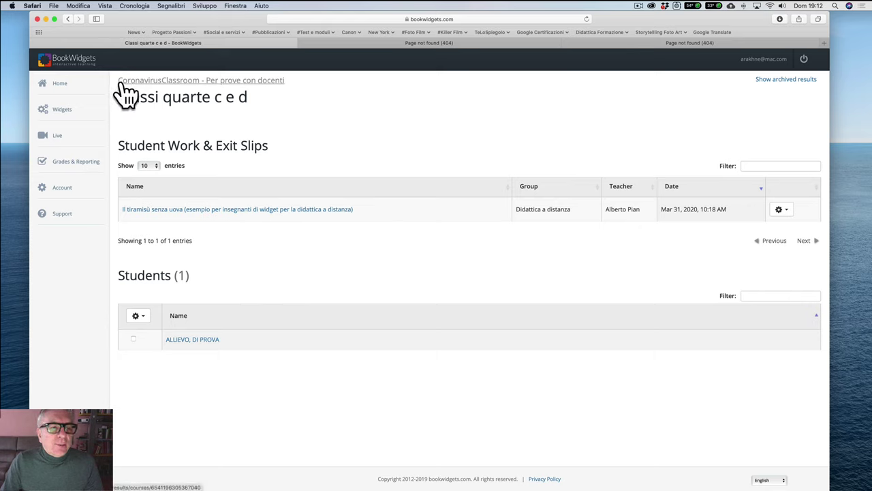
left_click_drag(117, 79, 202, 84)
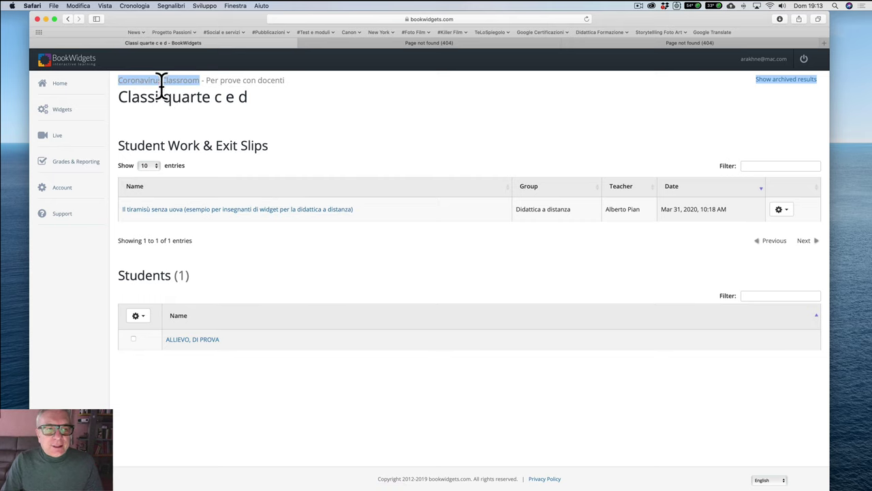
left_click_drag(113, 80, 294, 82)
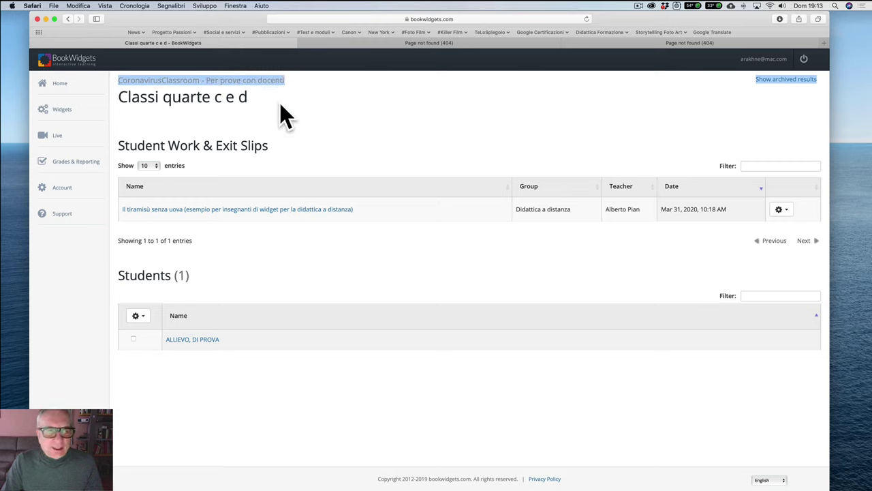
left_click(254, 97)
left_click_drag(253, 98, 116, 98)
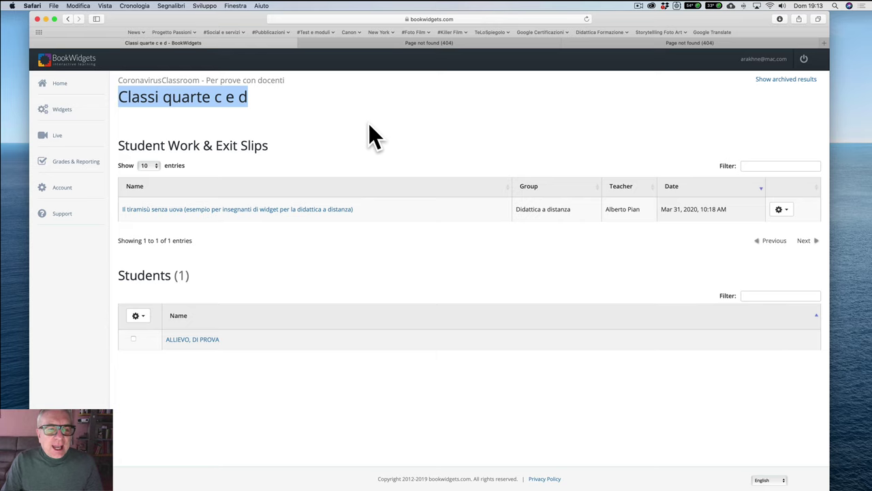
Open the class results for "Il tiramisù senza uova" and review the question averages, student answers and statistics.
left_click(194, 210)
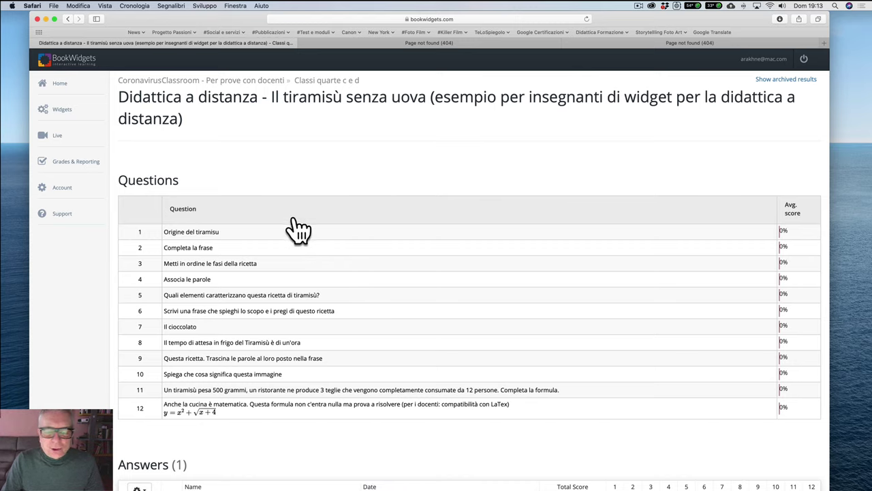
scroll(314, 230, "down", 2)
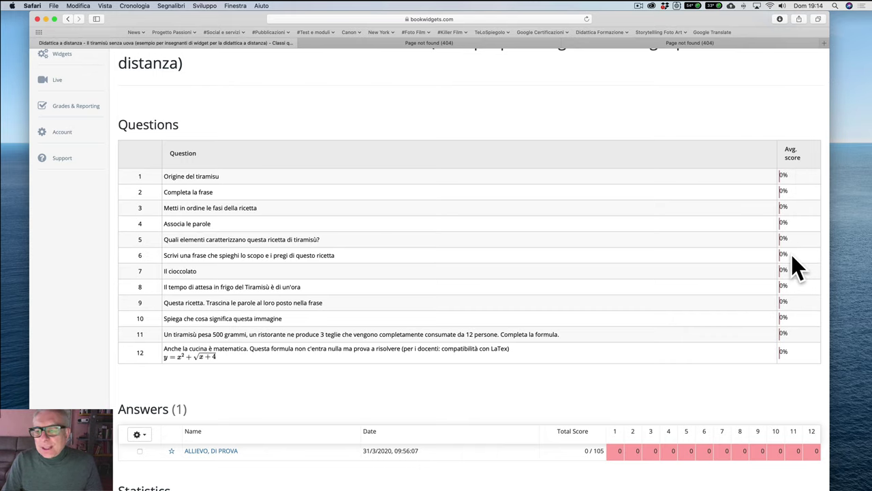
scroll(722, 253, "down", 2)
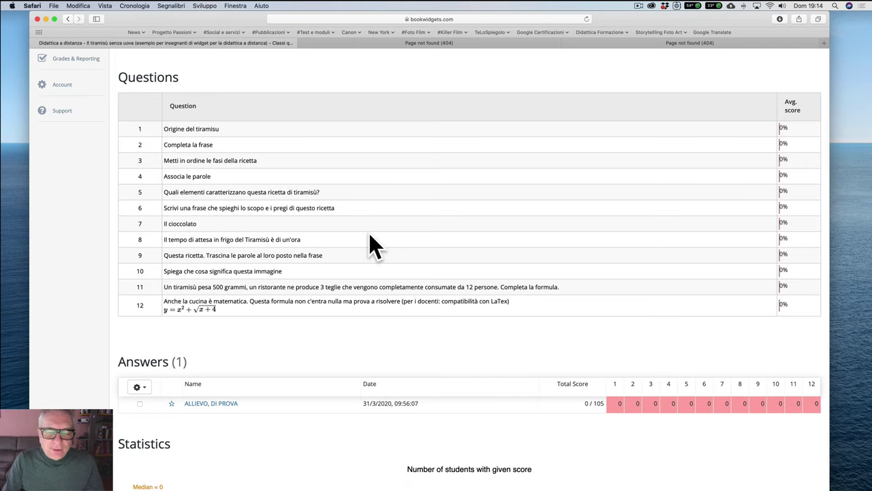
scroll(370, 236, "down", 3)
scroll(370, 239, "down", 5)
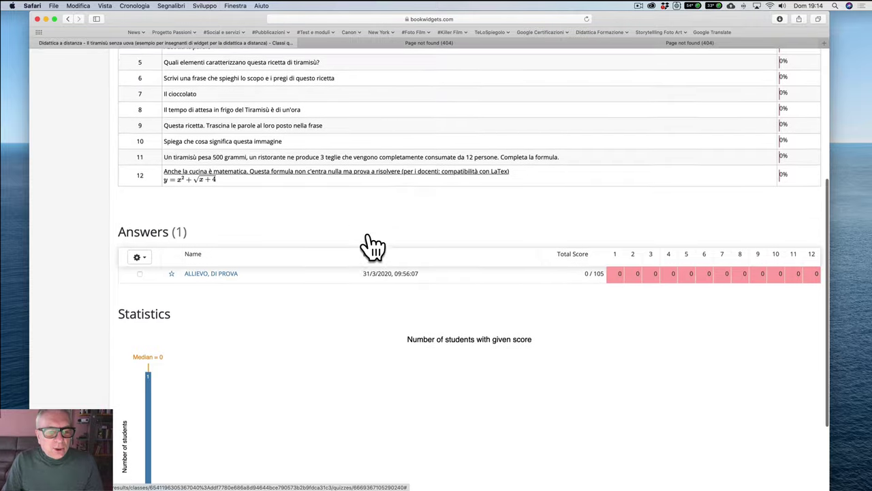
Open the test student's submission from the class answers and review its summary, comment fields, answers and scores for questions 1 to 12.
scroll(369, 235, "down", 2)
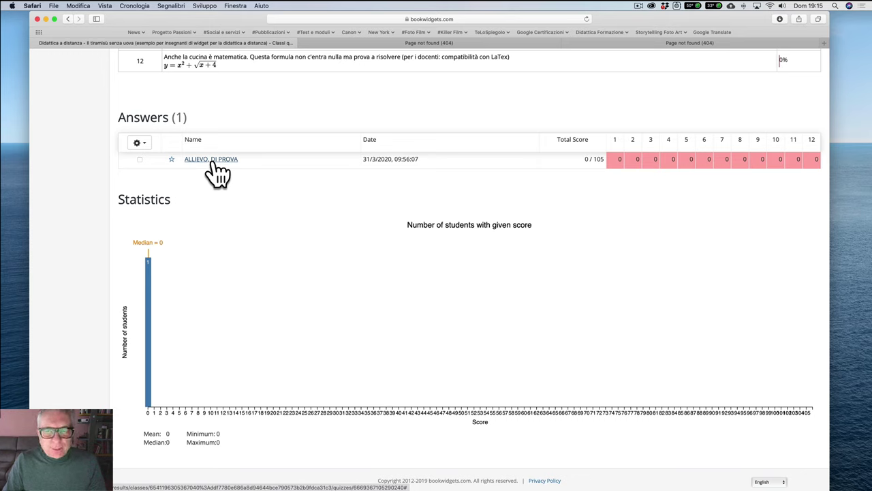
left_click(217, 167)
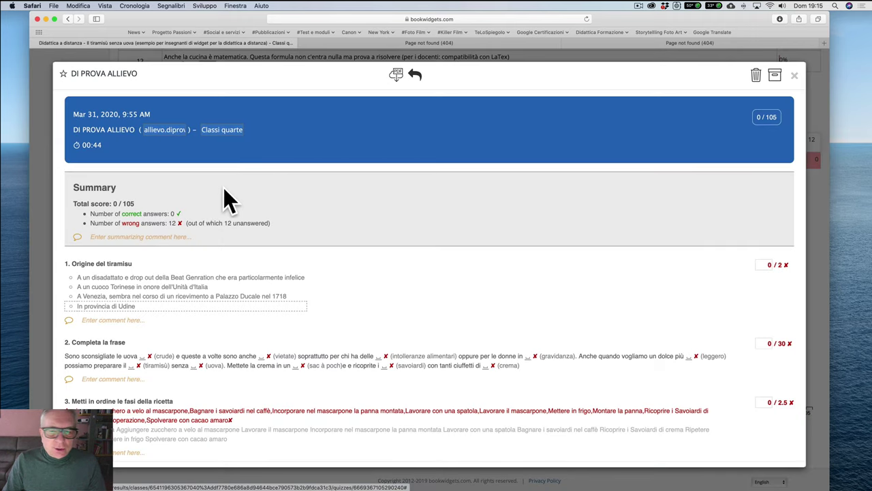
scroll(413, 187, "down", 2)
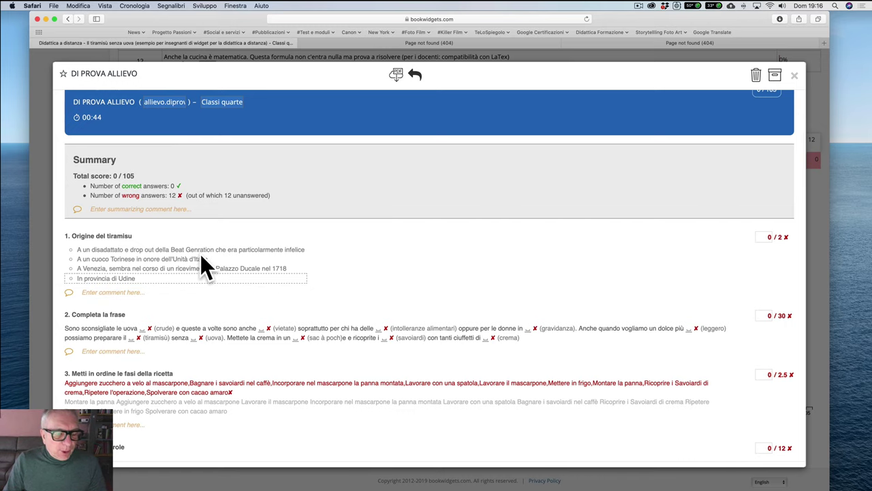
scroll(200, 253, "down", 4)
scroll(200, 254, "down", 15)
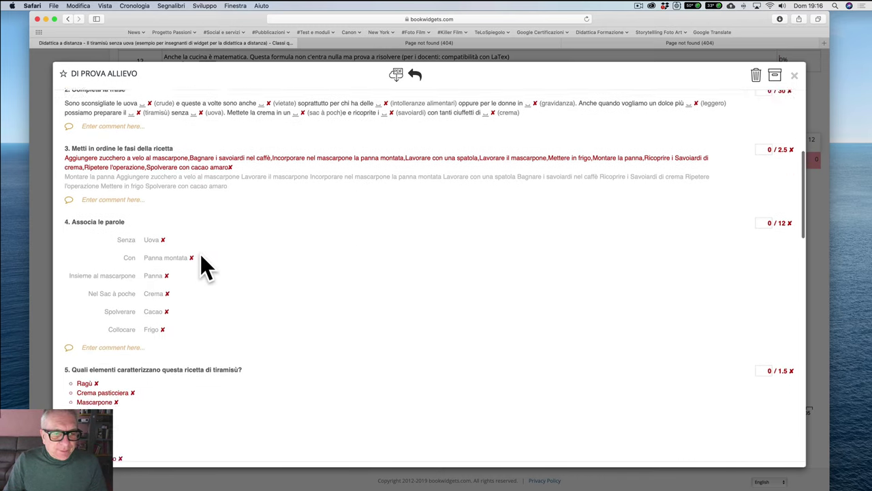
scroll(337, 288, "down", 6)
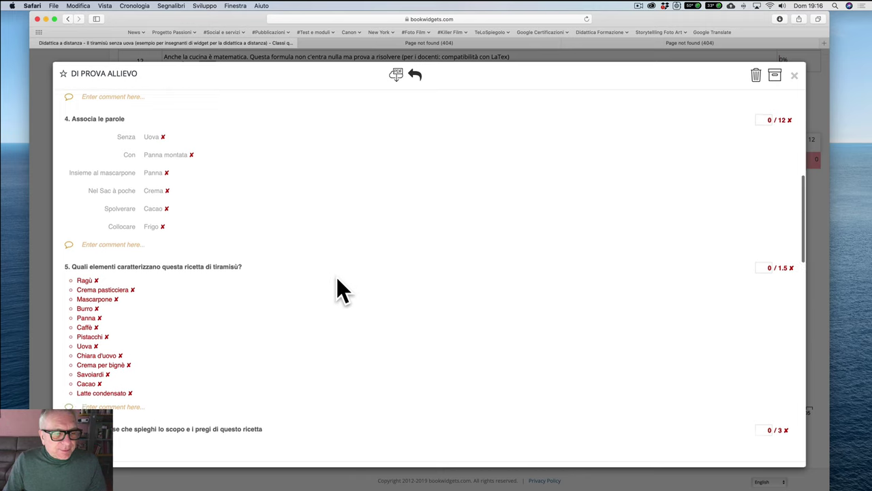
scroll(337, 280, "down", 3)
scroll(175, 156, "down", 5)
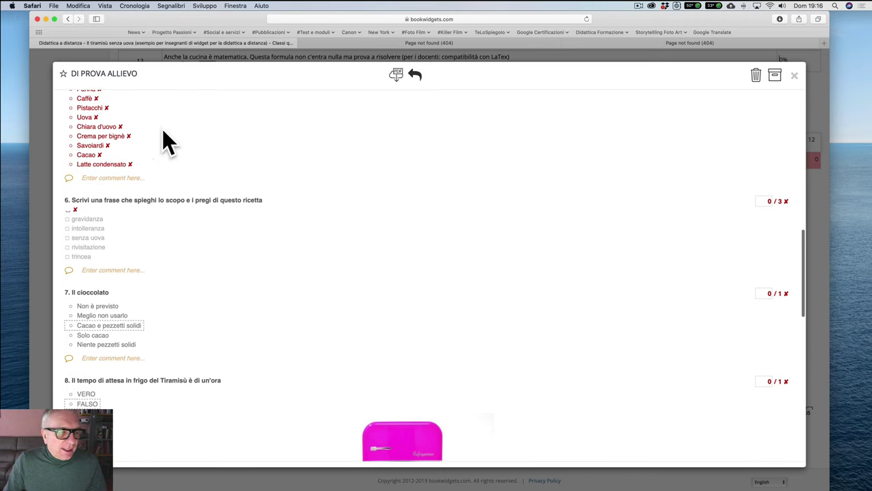
scroll(218, 340, "down", 15)
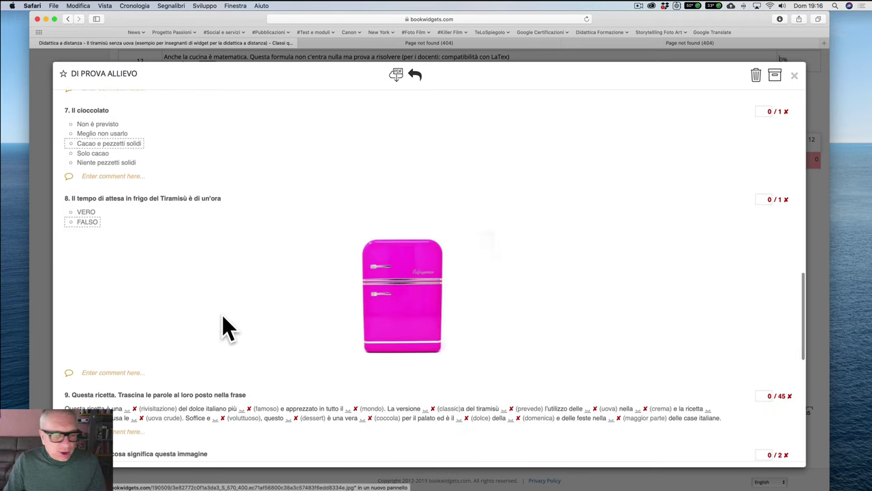
scroll(213, 317, "down", 15)
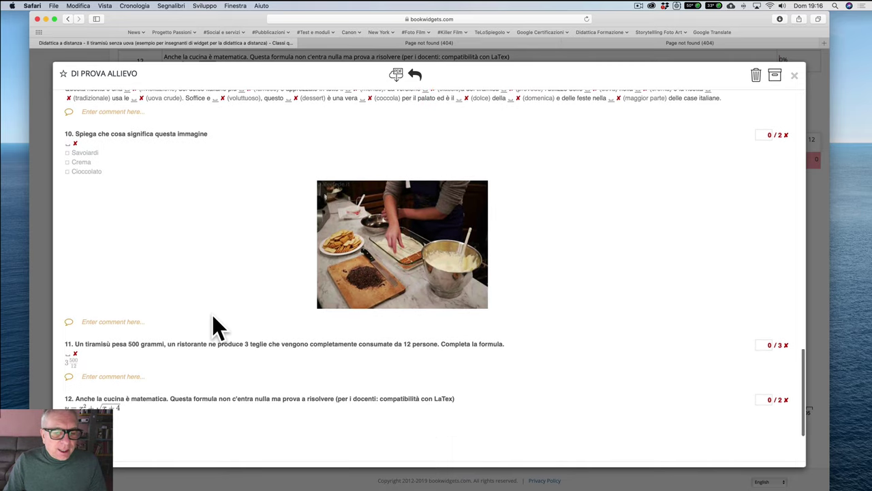
scroll(212, 315, "down", 4)
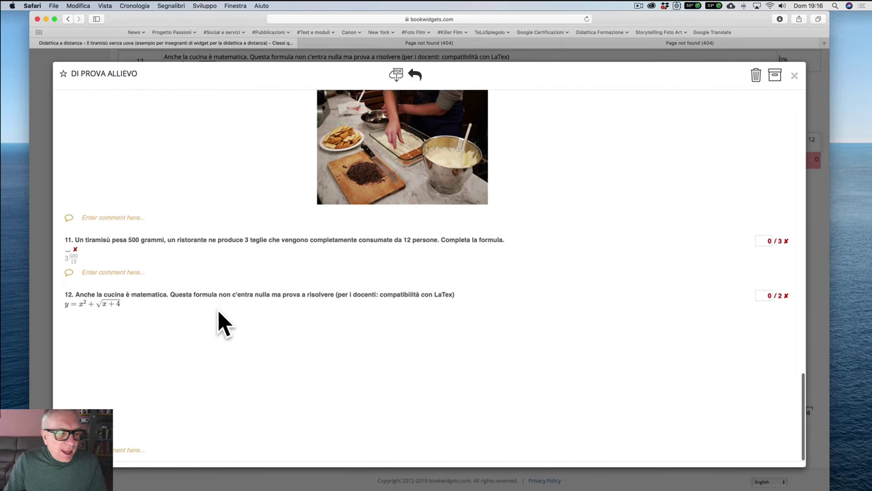
scroll(220, 318, "up", 7)
scroll(217, 310, "up", 20)
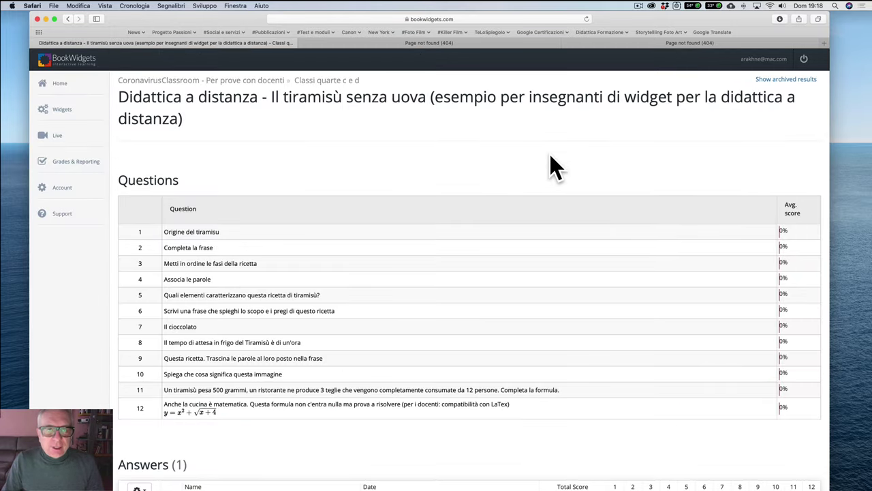
Open the Live Widgets overview to view the worksheet available for live monitoring.
left_click(57, 136)
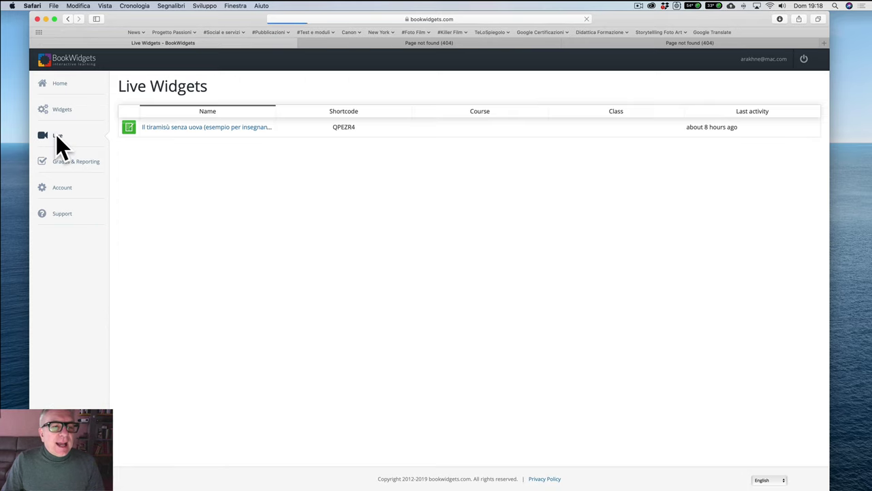